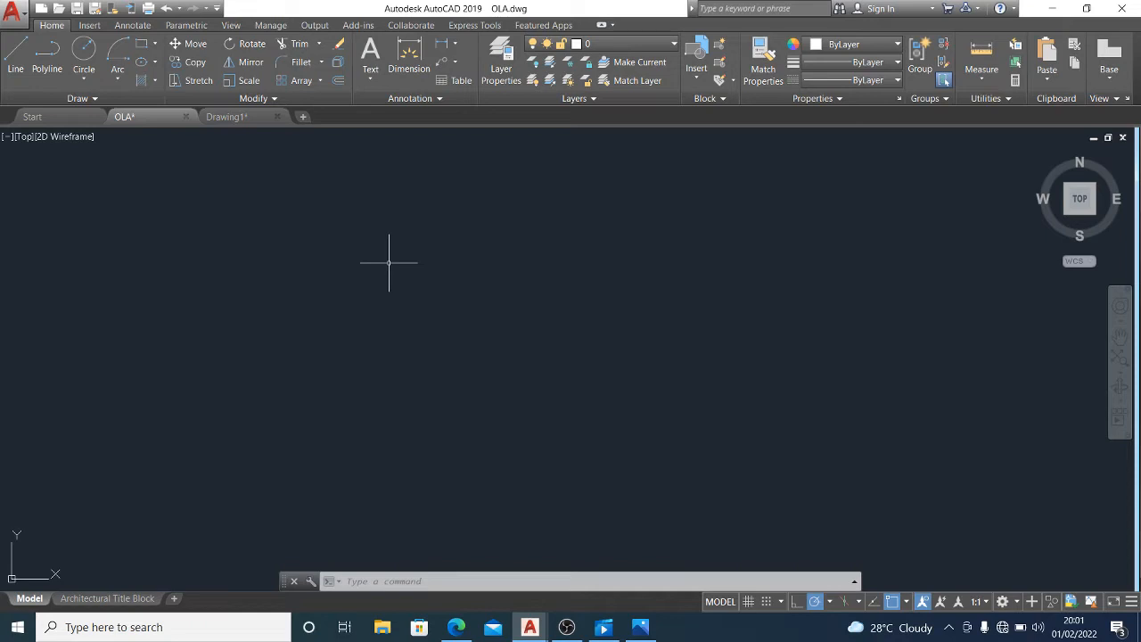
# Begin a line in the drawing's left half and toggle polar tracking off and on twice before setting its endpoint
pyautogui.write('LINE')
pyautogui.press('Return')
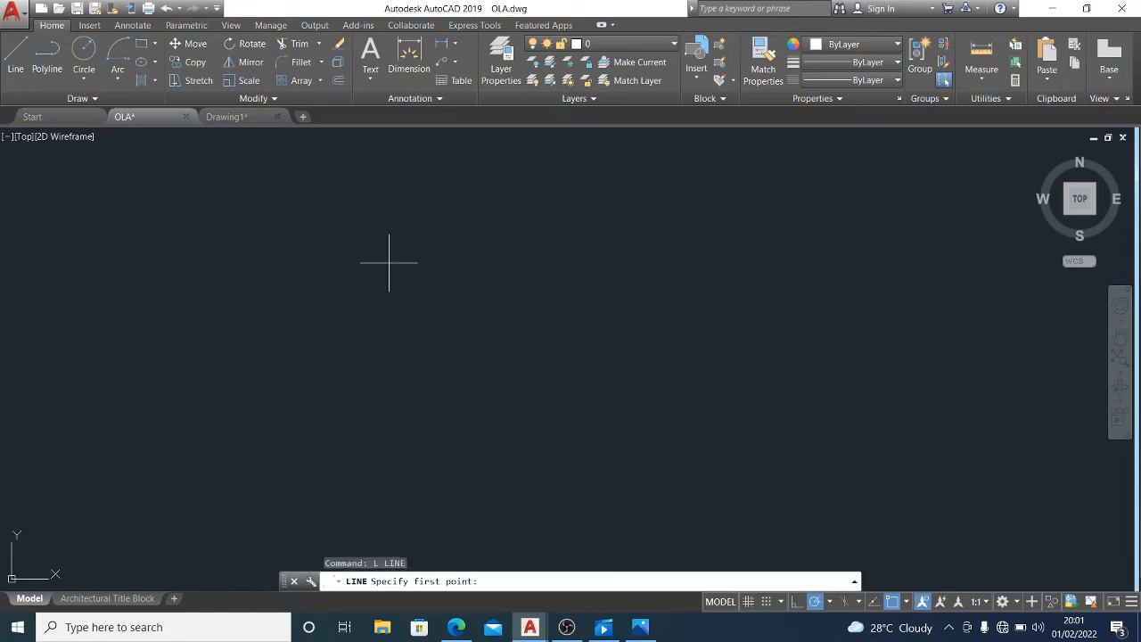
pyautogui.click(16, 66)
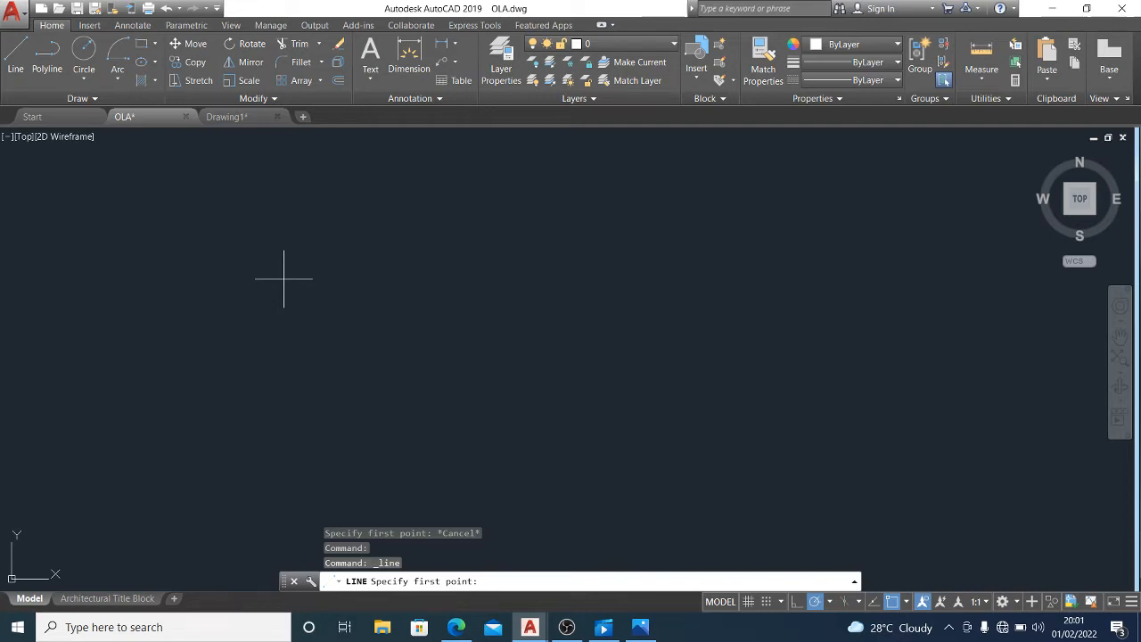
pyautogui.click(284, 278)
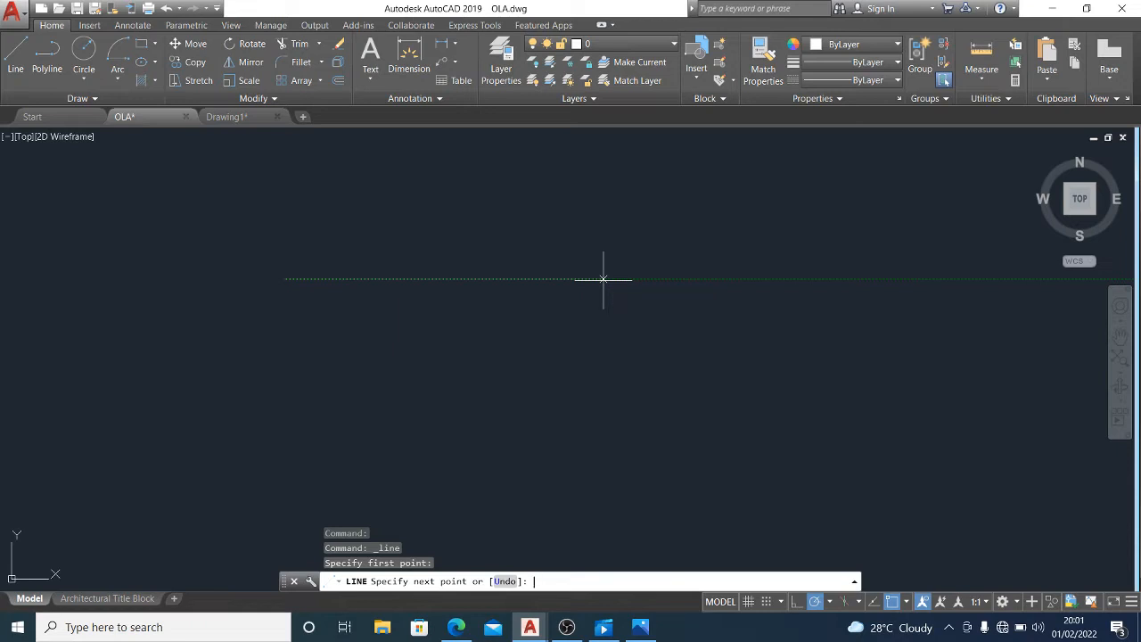
pyautogui.press('F10')
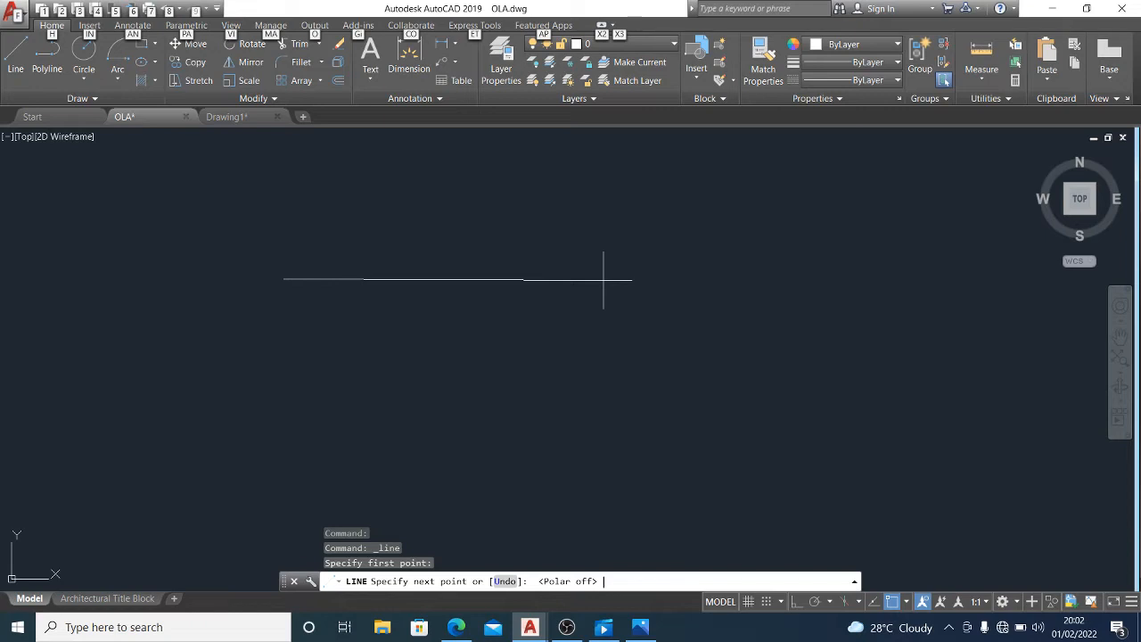
pyautogui.press('F10')
pyautogui.press('F10')
pyautogui.press('F10')
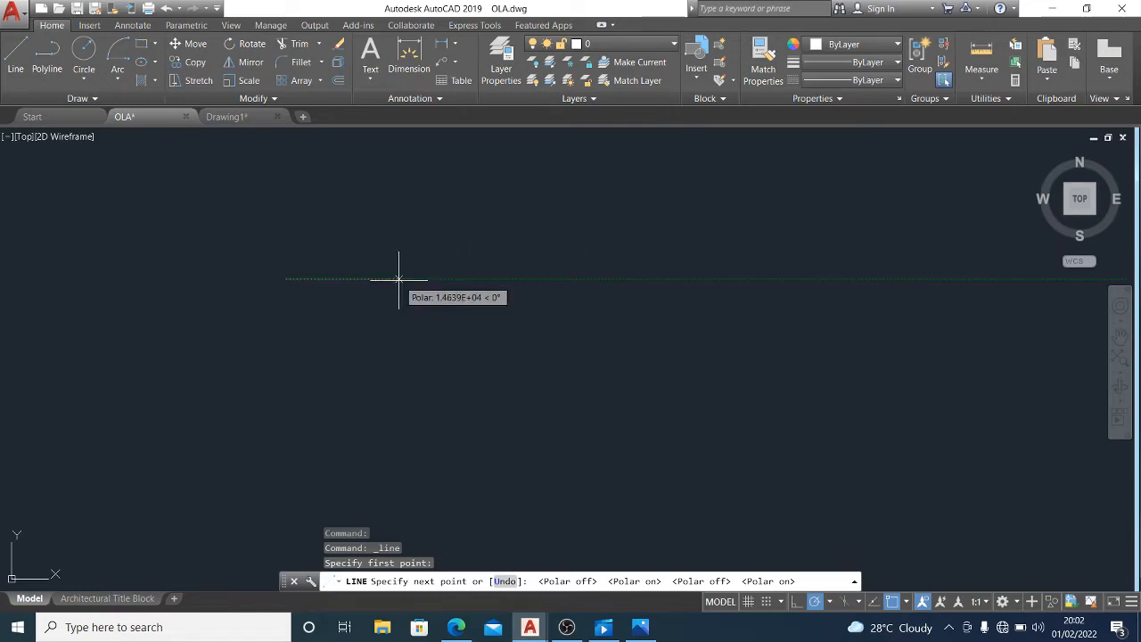
# Finish the line horizontally with polar tracking on, at a length of about 5684'-9"
pyautogui.click(653, 279)
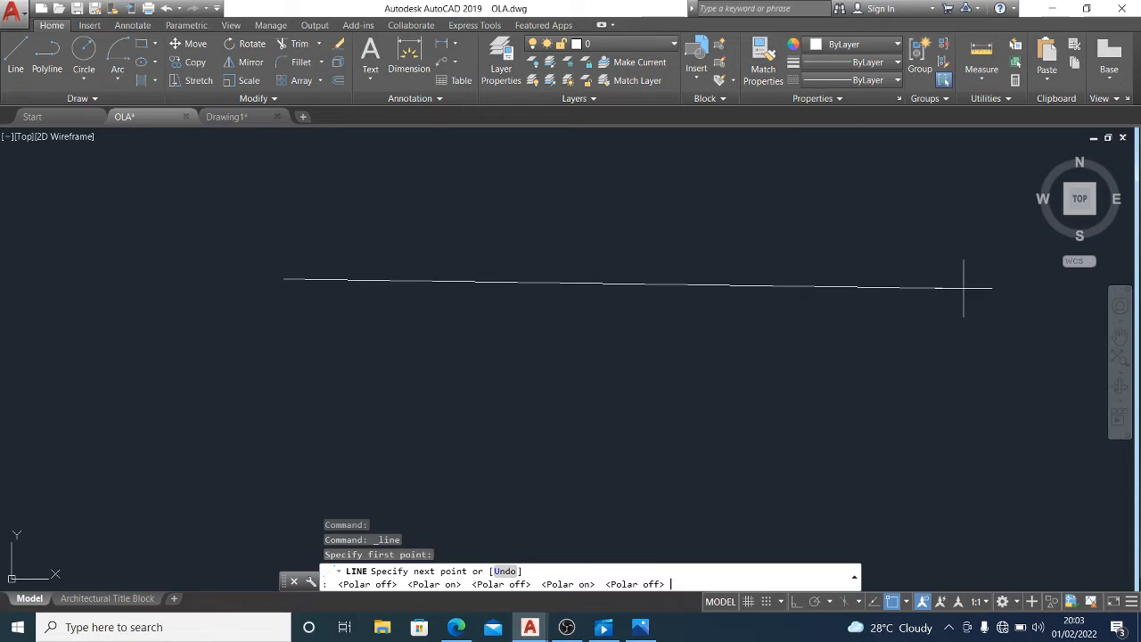
pyautogui.press('F10')
pyautogui.press('alt')
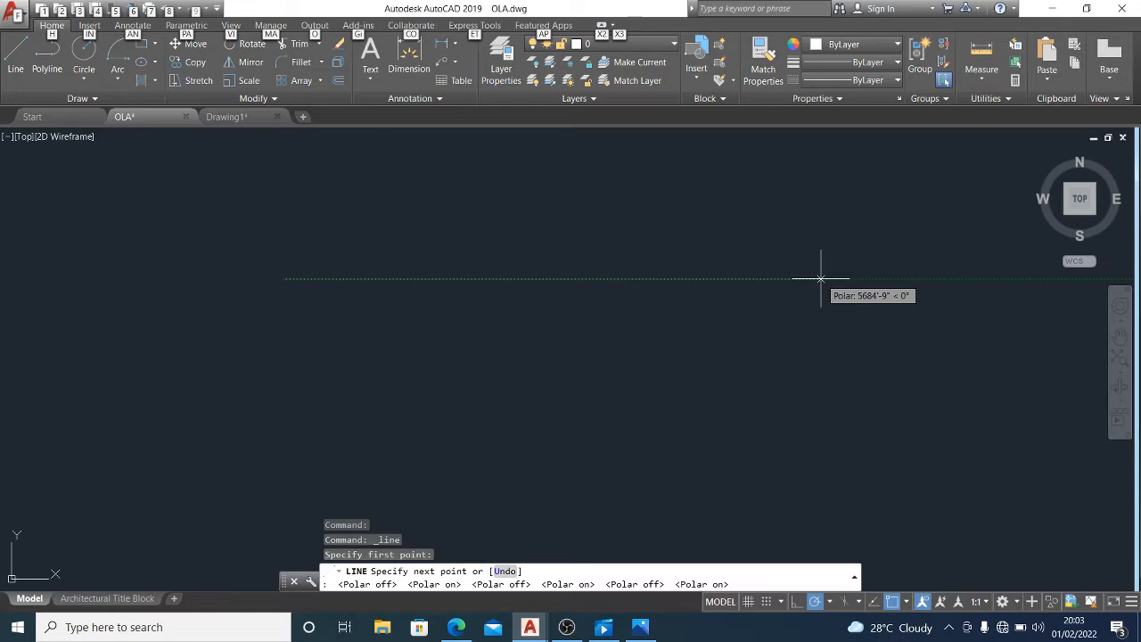
pyautogui.click(820, 279)
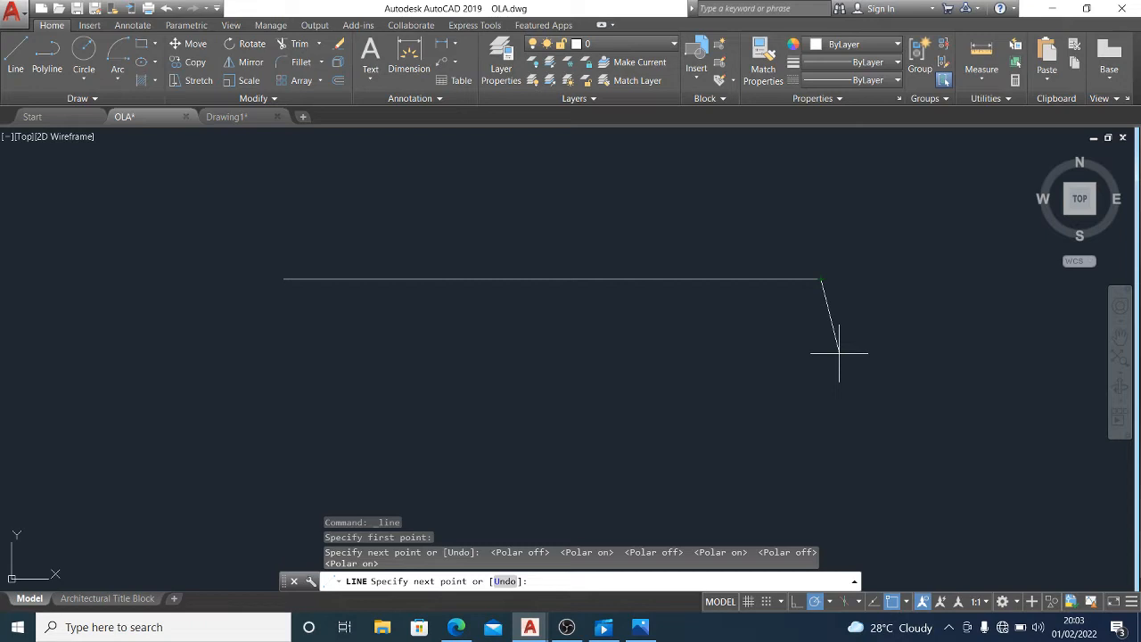
pyautogui.press('F10')
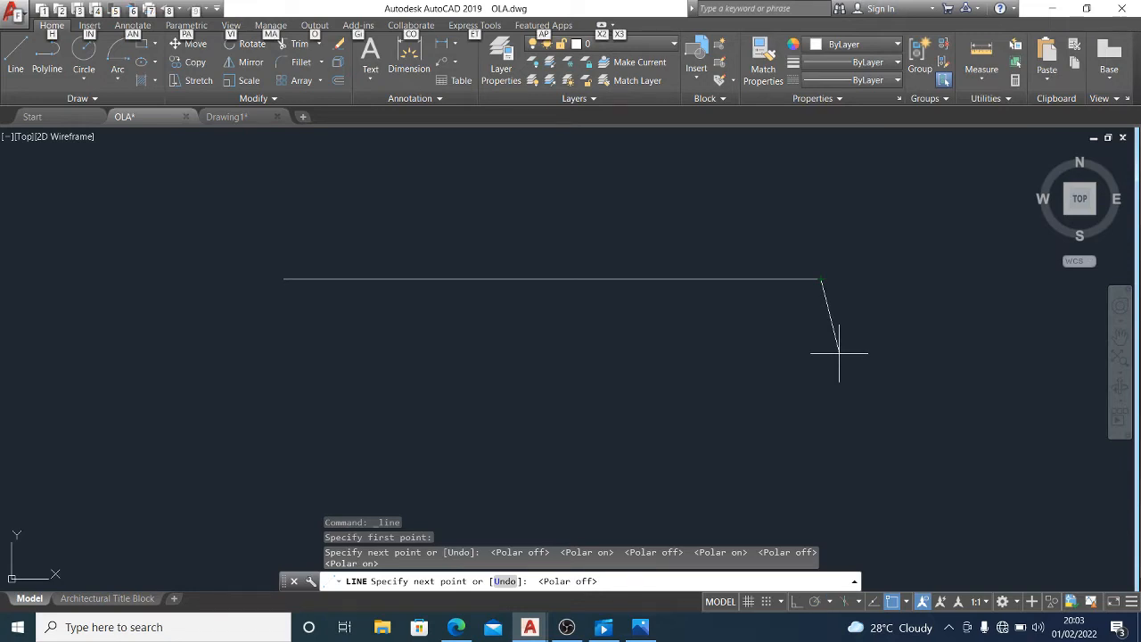
pyautogui.press('F10')
pyautogui.press('Escape')
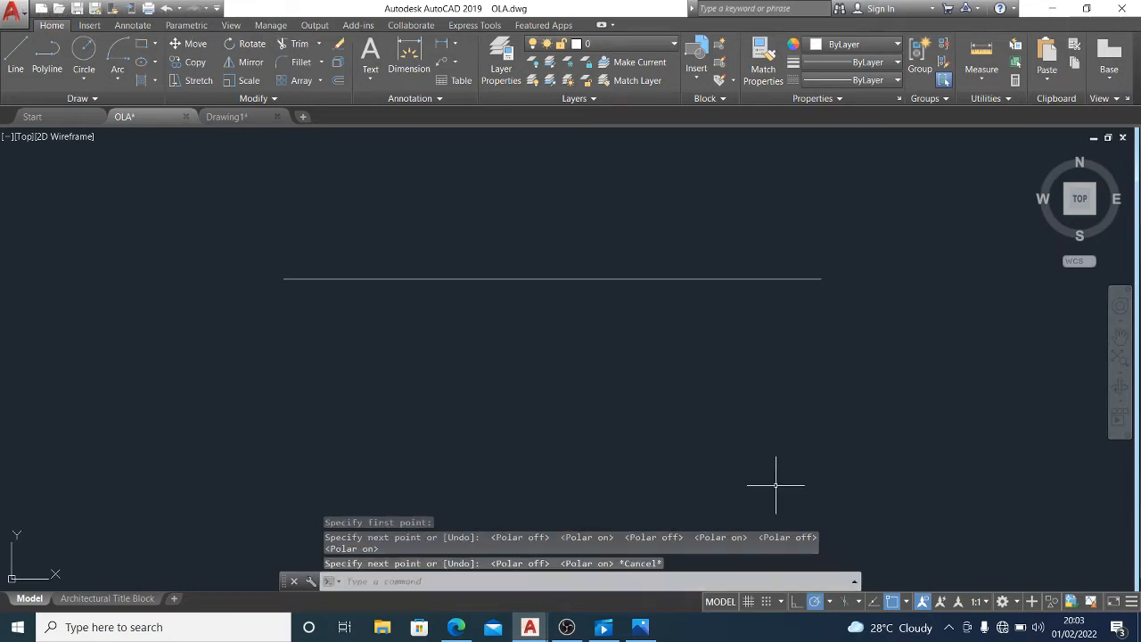
# Undo the horizontal line, and toggle polar tracking off and back on
pyautogui.hotkey('ctrl', 'z')
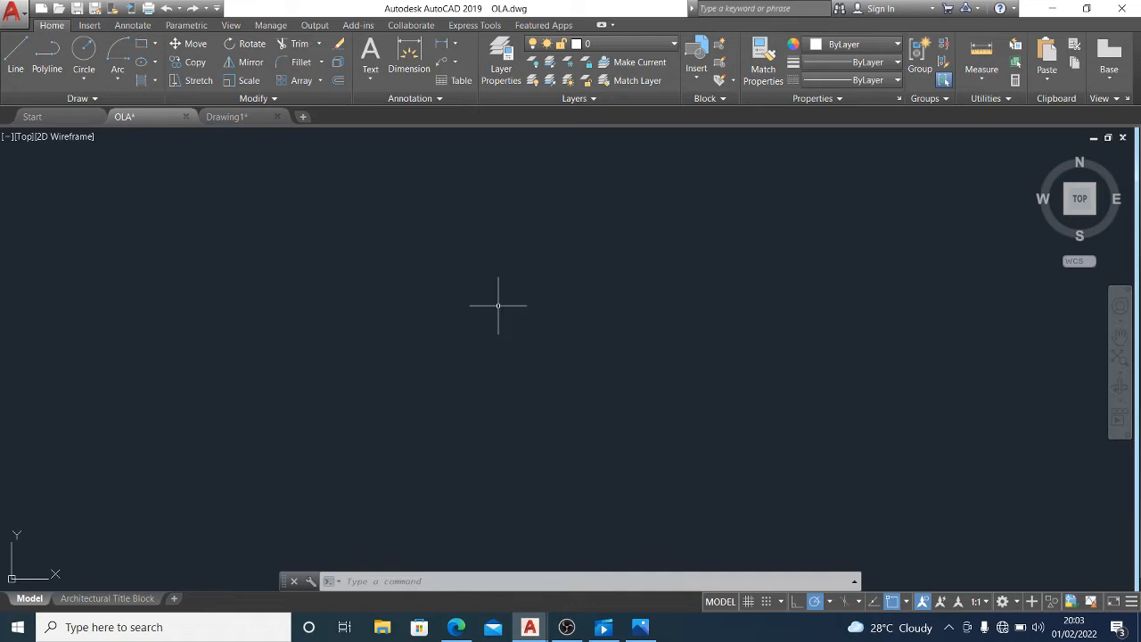
pyautogui.press('F10')
pyautogui.press('F10')
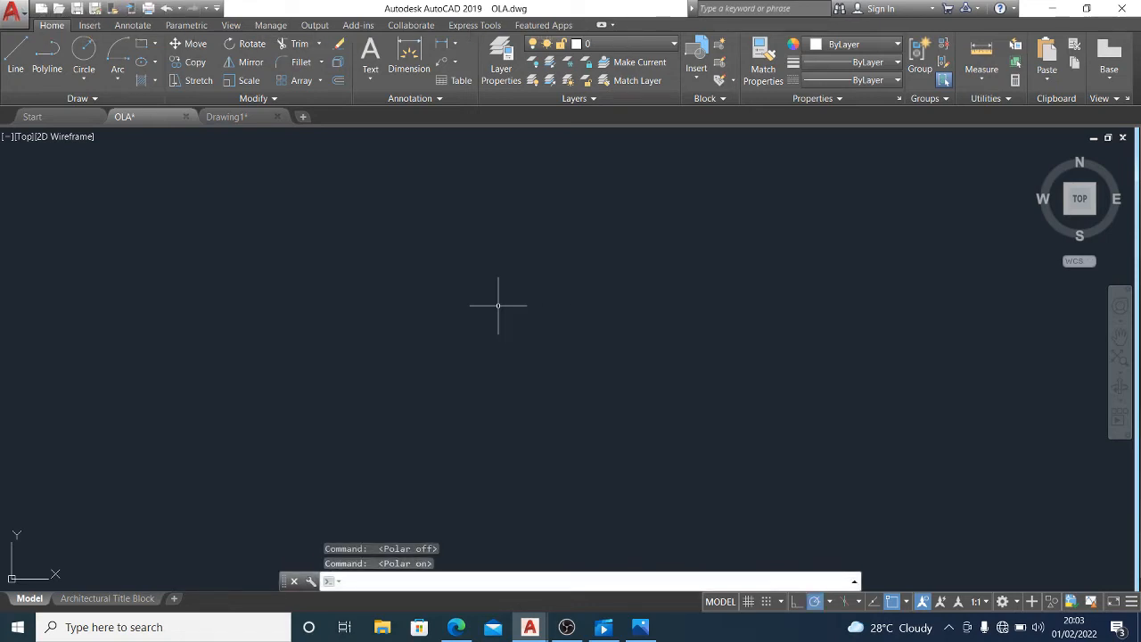
# Draw a single sloped line rising to the right at about 12° across the middle of the drawing area
pyautogui.click(15, 55)
pyautogui.click(301, 396)
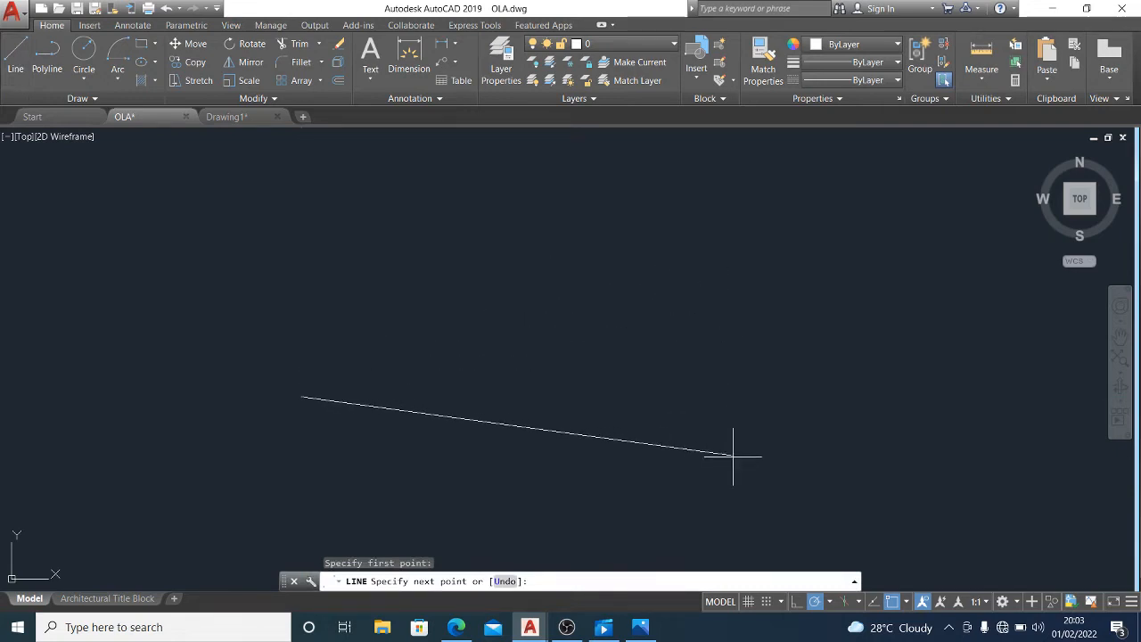
pyautogui.click(705, 314)
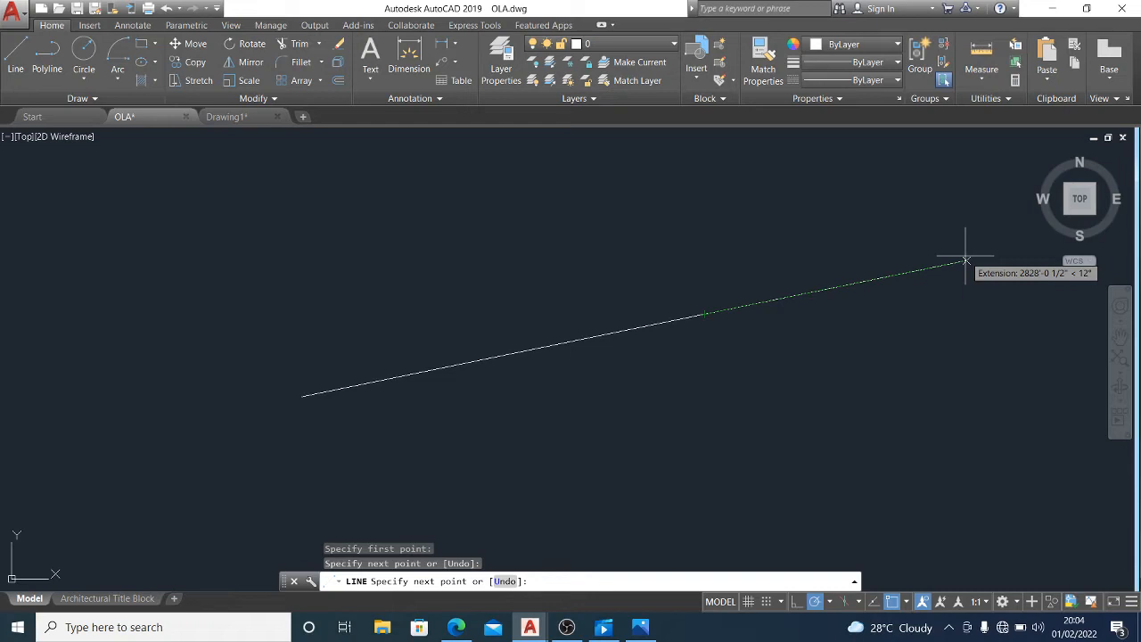
pyautogui.press('Escape')
# Delete the sloped line from the drawing
pyautogui.click(785, 348)
pyautogui.click(563, 258)
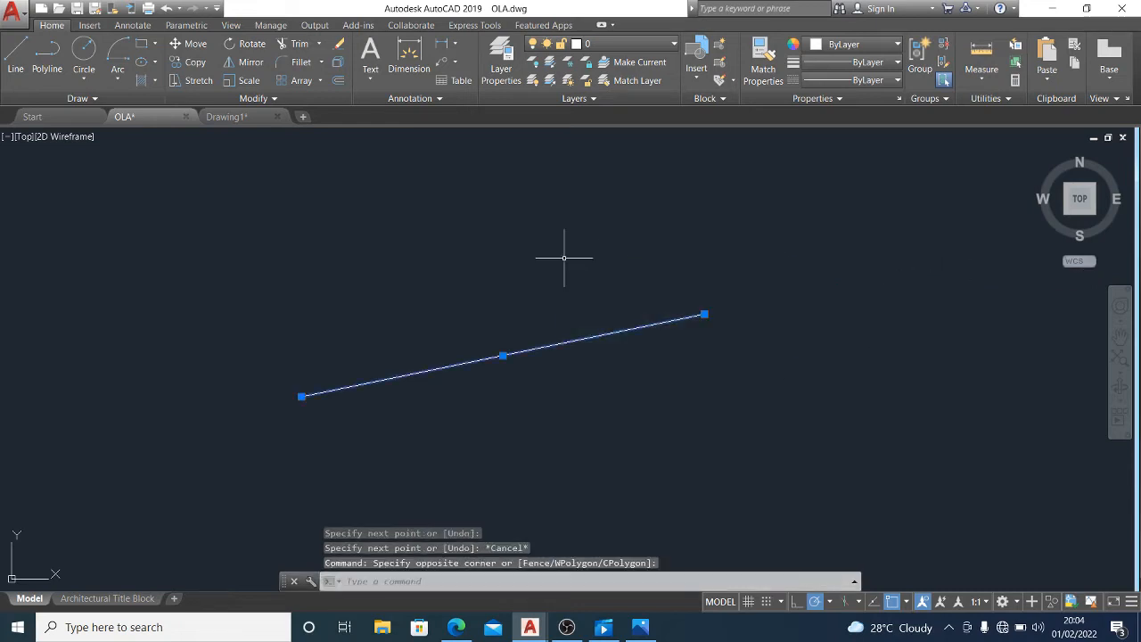
pyautogui.press('Delete')
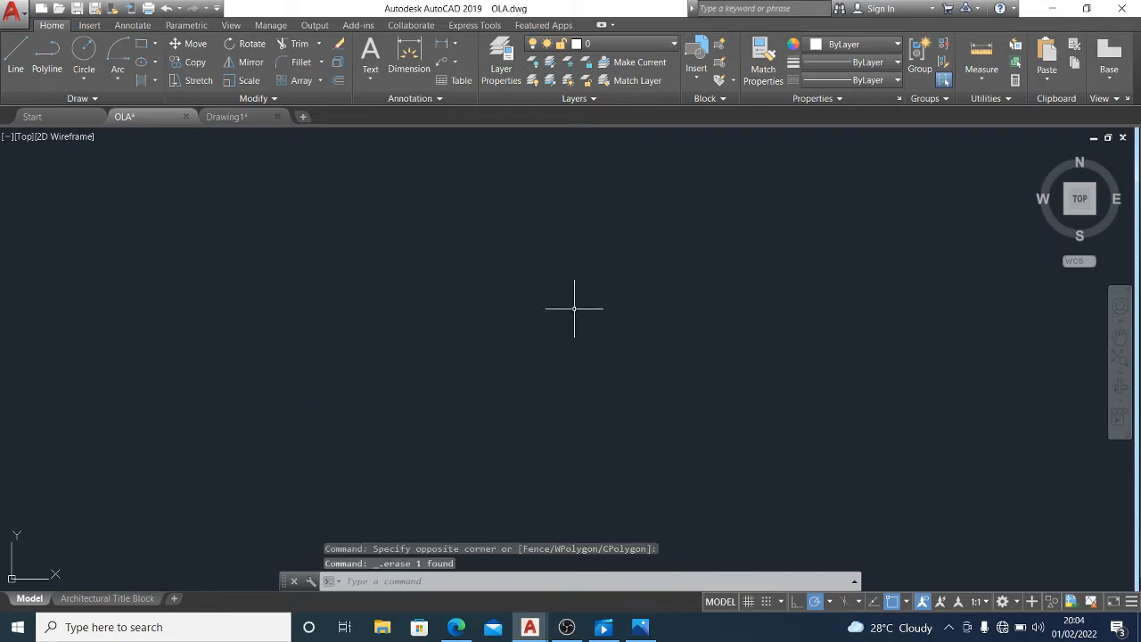
pyautogui.click(15, 57)
pyautogui.click(341, 321)
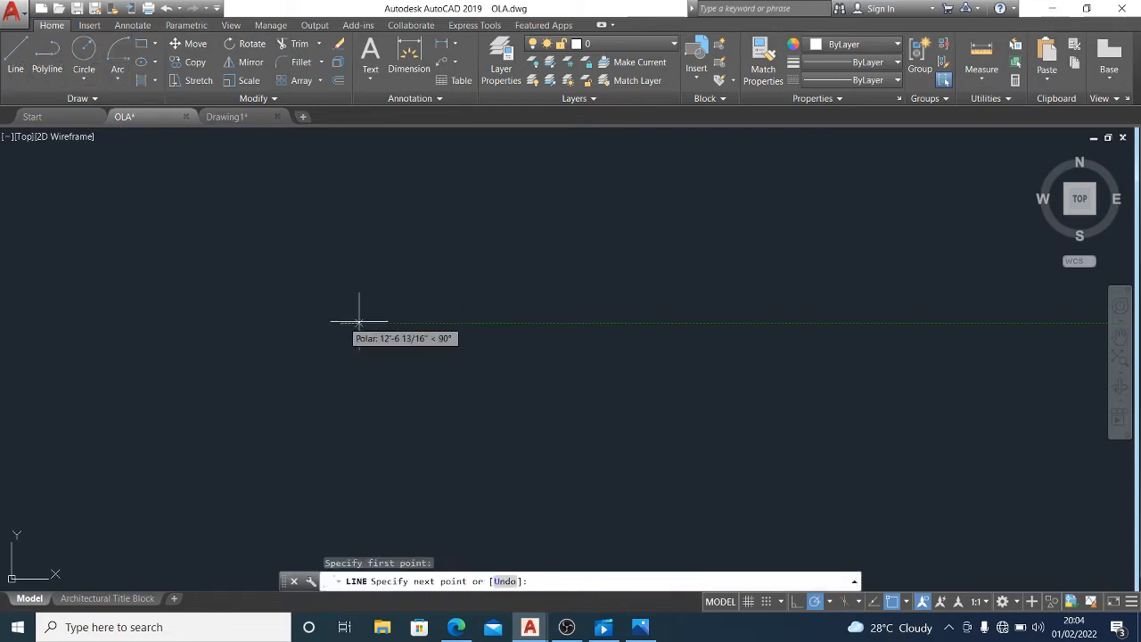
pyautogui.press('Escape')
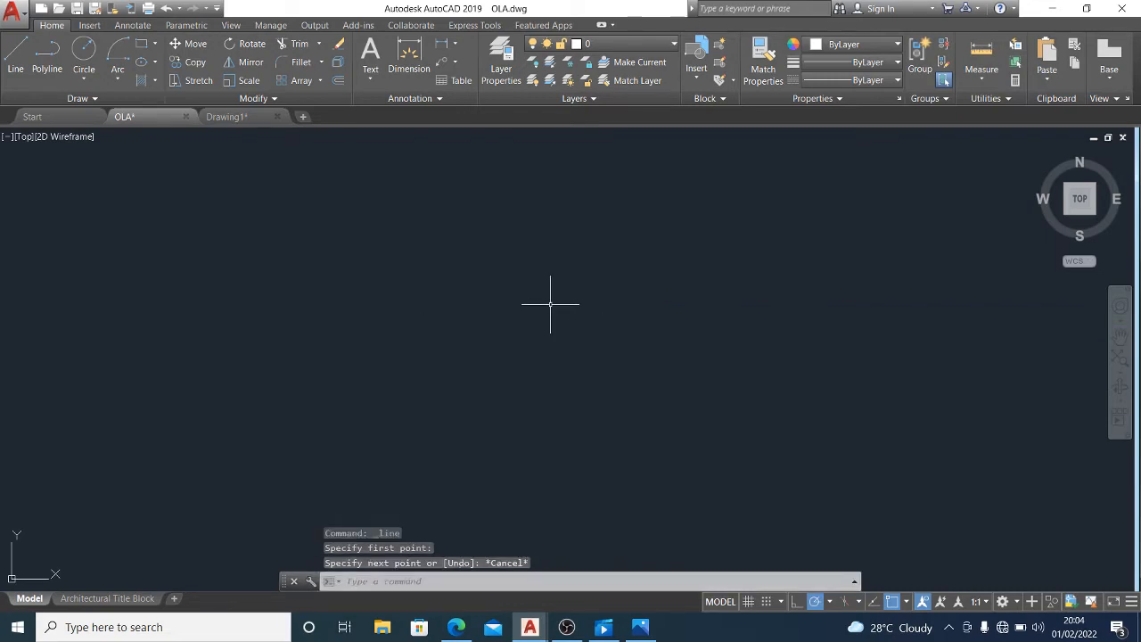
# Turn ortho mode on, off and on again
pyautogui.press('F8')
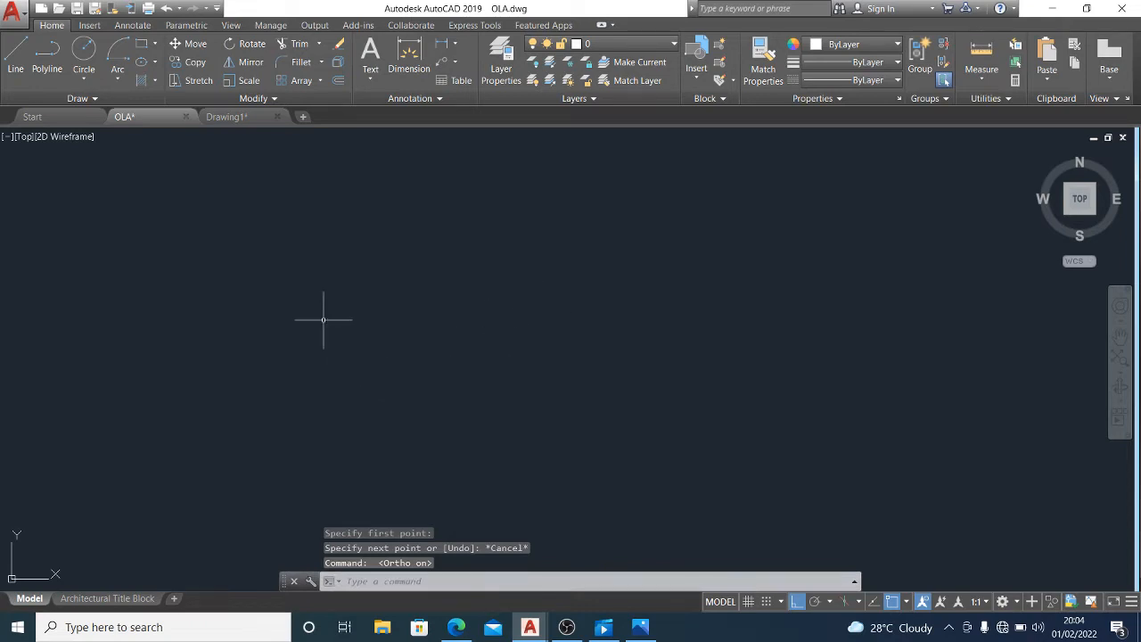
pyautogui.write('l')
pyautogui.press('F8')
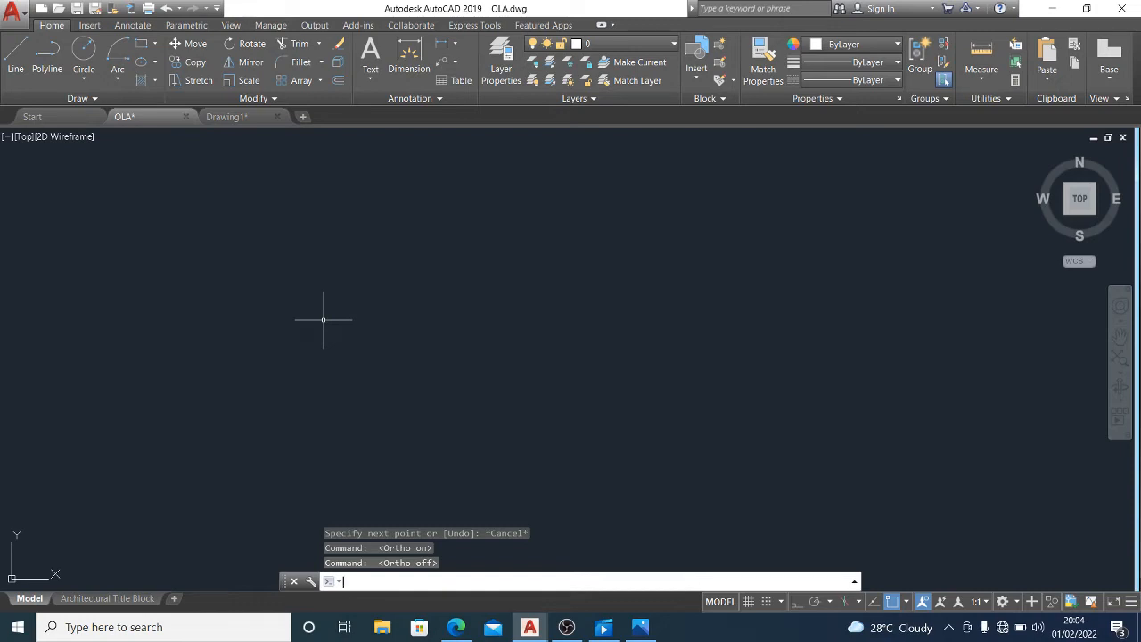
pyautogui.press('F8')
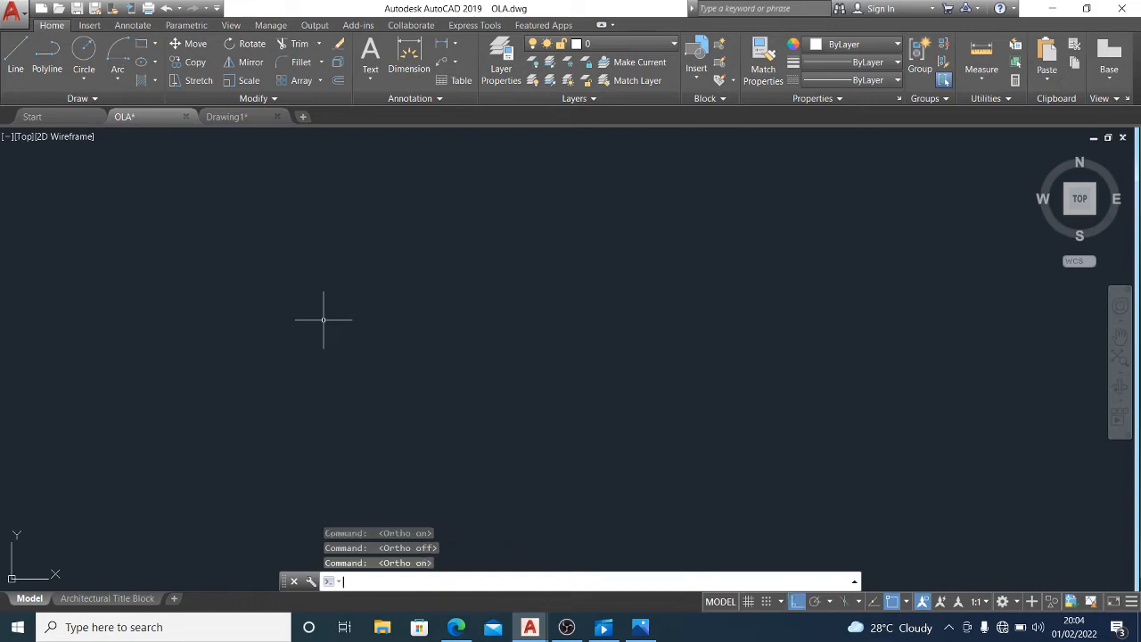
# Draw a line rising to the right, switching from ortho mode to polar tracking before placing its endpoint
pyautogui.click(25, 71)
pyautogui.click(325, 322)
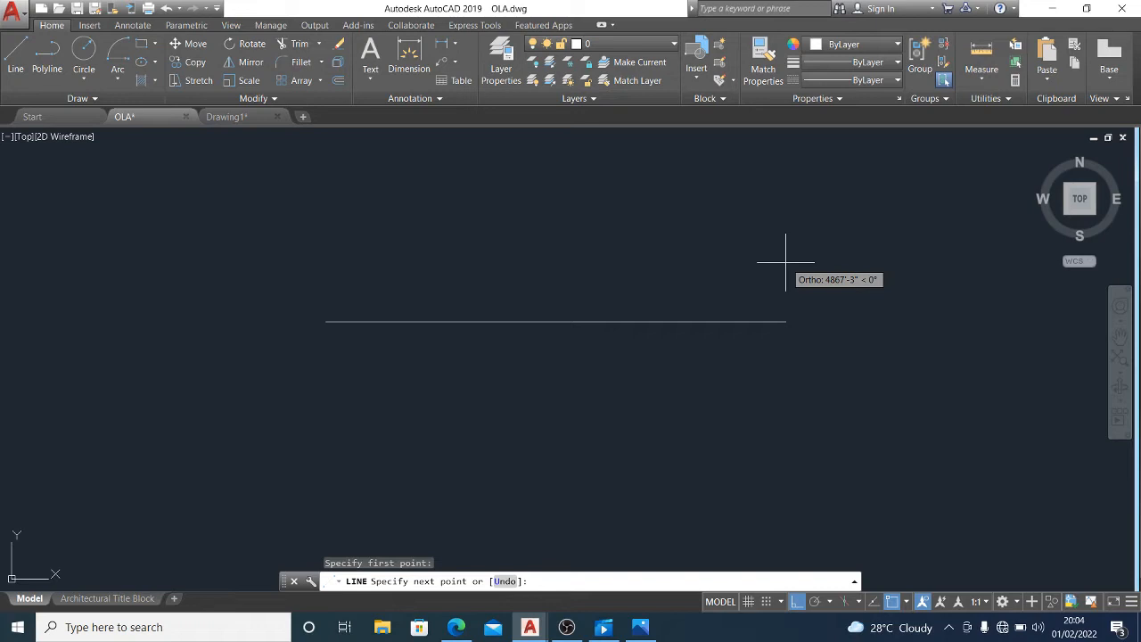
pyautogui.press('F8')
pyautogui.press('F10')
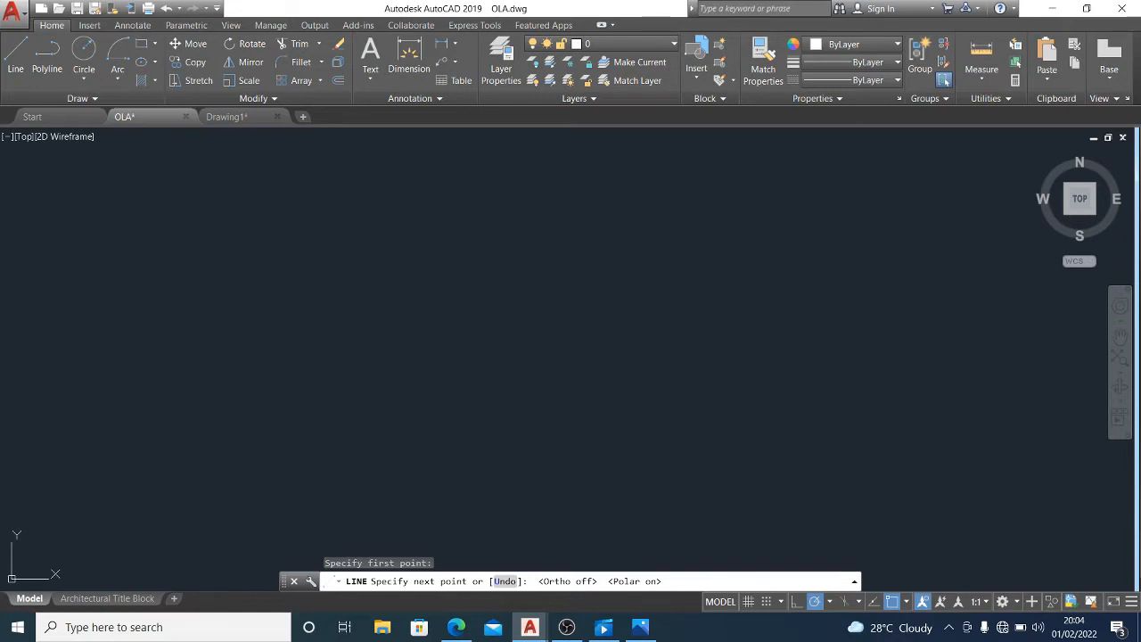
pyautogui.click(553, 252)
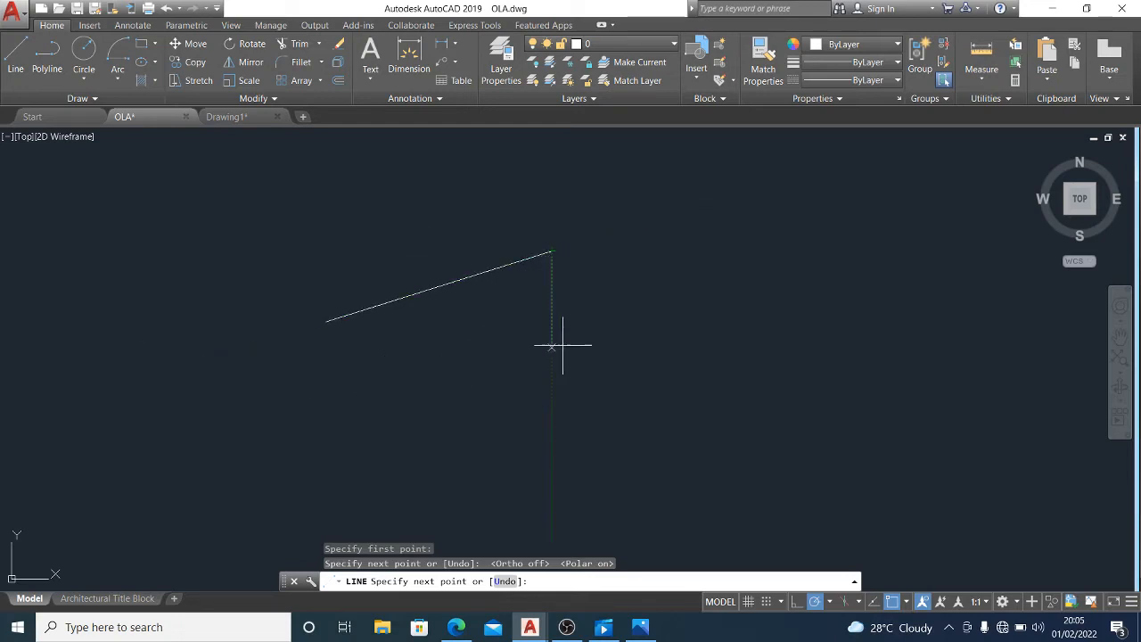
pyautogui.press('Escape')
# Select the line drawn at a free angle and erase it
pyautogui.click(580, 311)
pyautogui.click(522, 224)
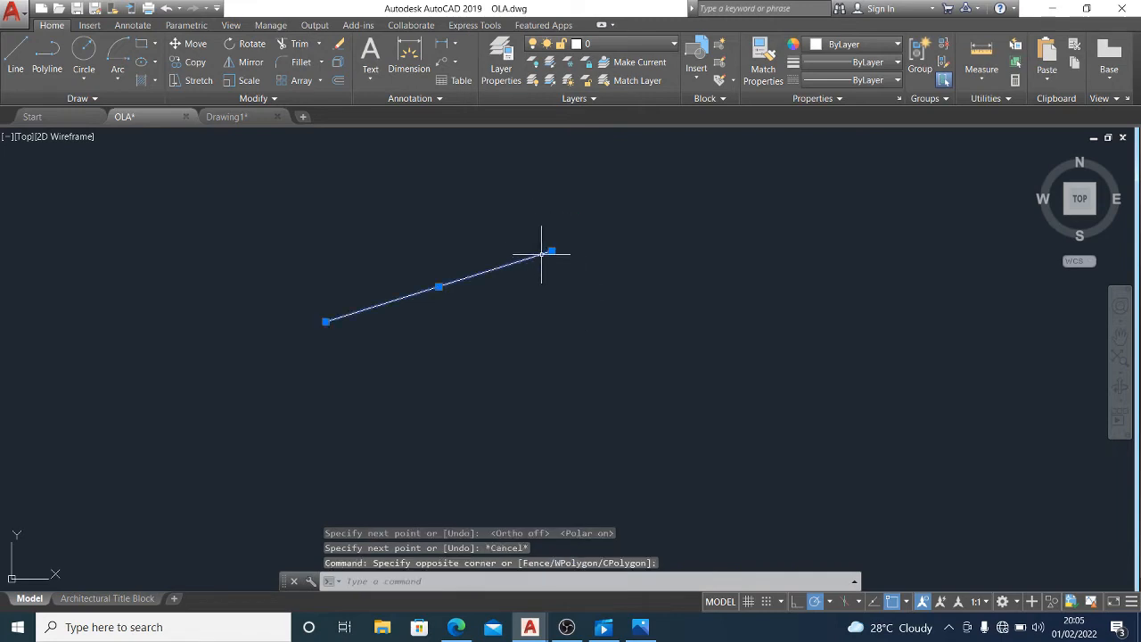
pyautogui.press('Delete')
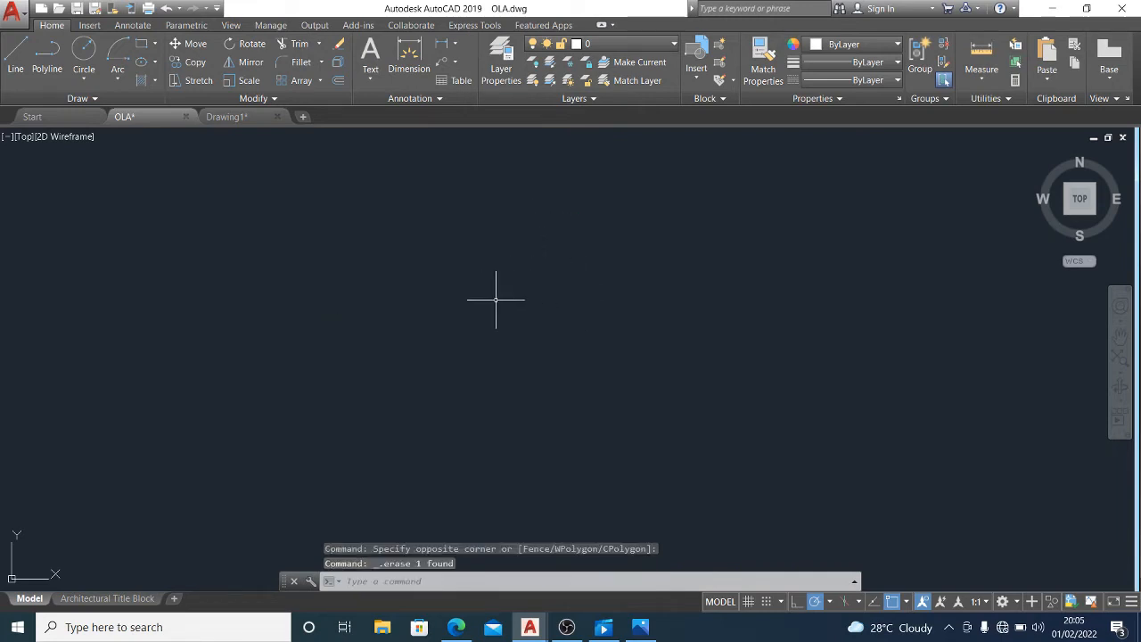
# Draw a single horizontal line from left to right using polar tracking, and end the Line command
pyautogui.write('l')
pyautogui.press('Return')
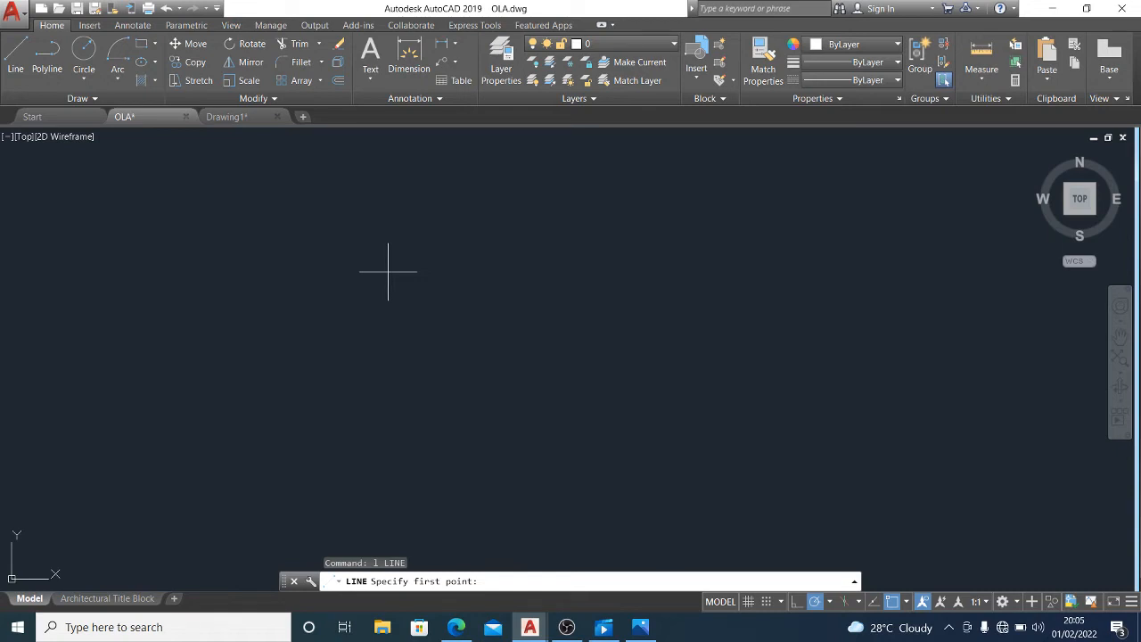
pyautogui.click(329, 278)
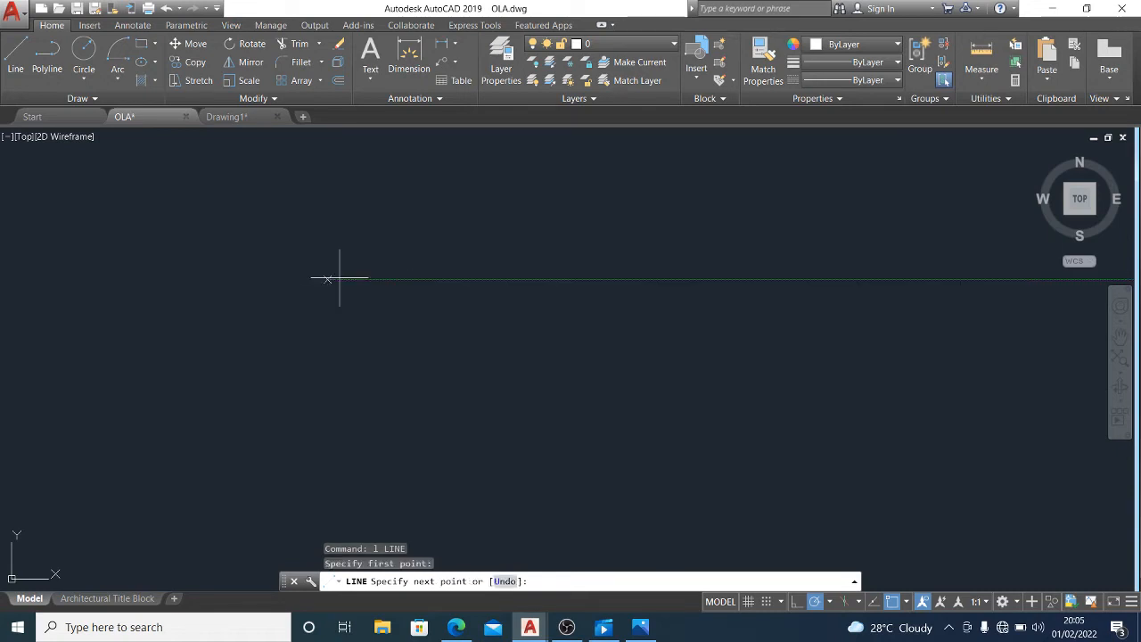
pyautogui.click(486, 279)
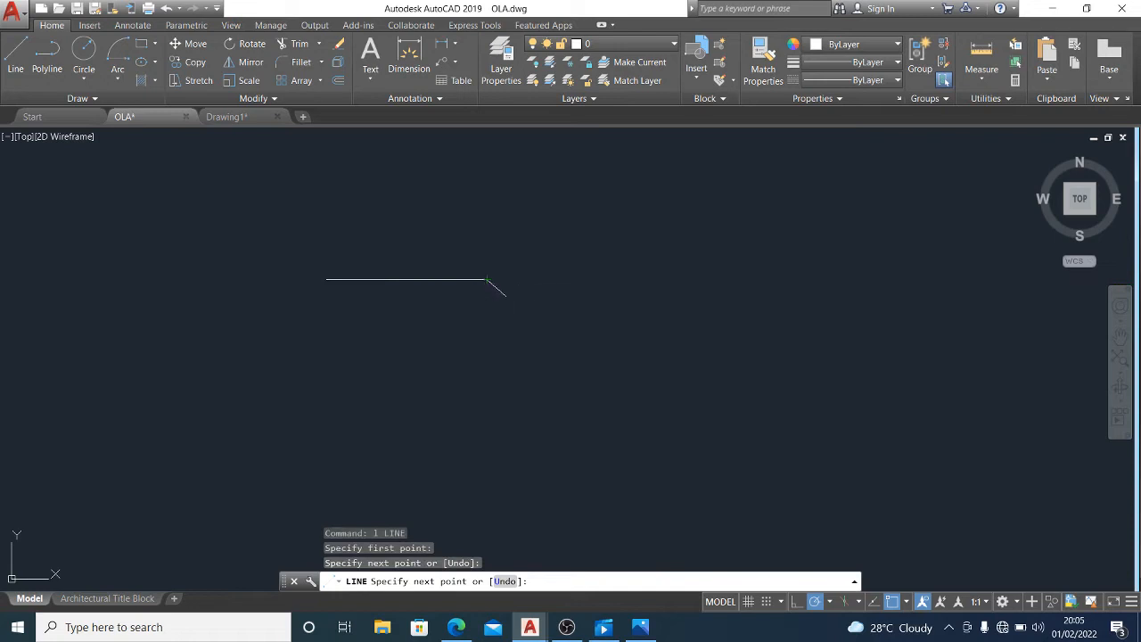
pyautogui.press('Escape')
pyautogui.scroll(4, 295, 261)
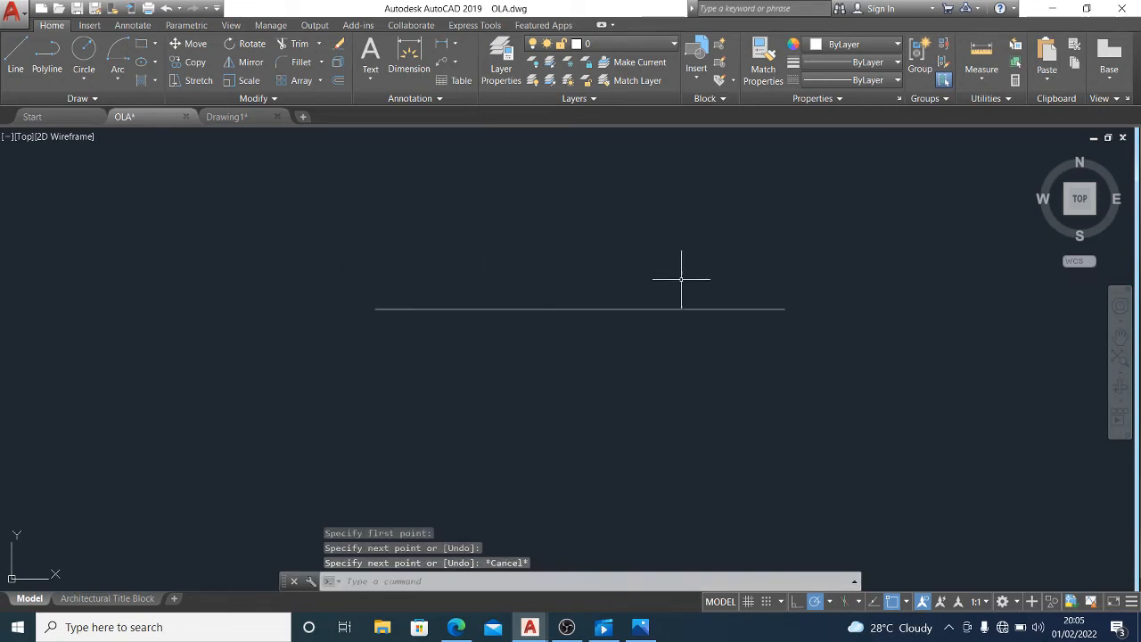
pyautogui.scroll(-2, 596, 303)
pyautogui.scroll(4, 602, 249)
pyautogui.scroll(-2, 640, 347)
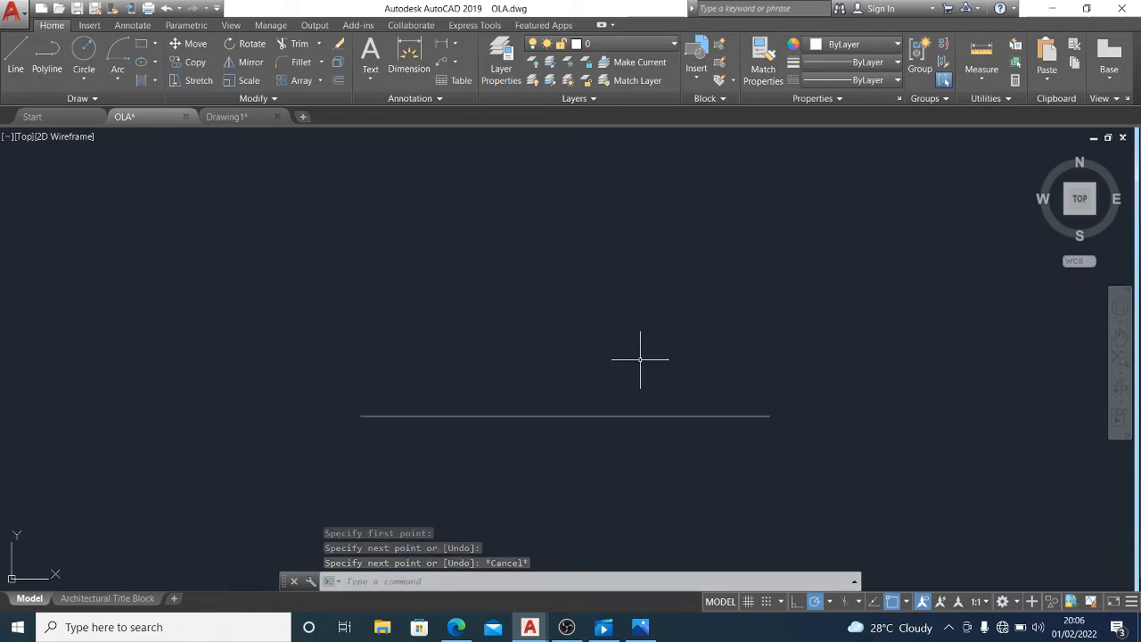
pyautogui.scroll(-2, 641, 359)
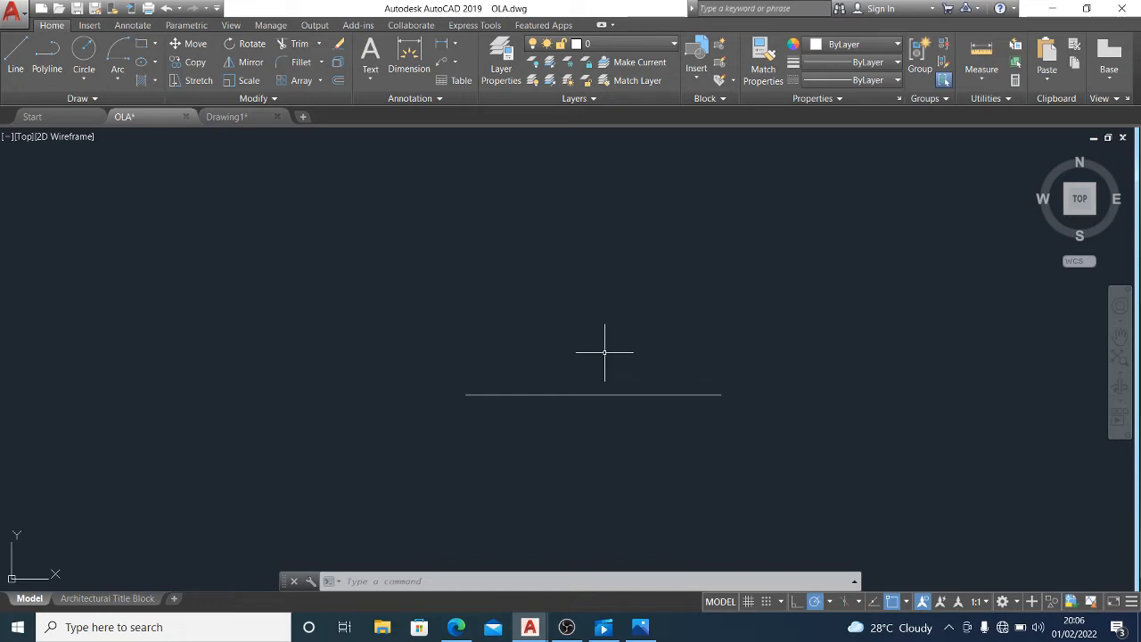
# Try to draw a three-point arc from the horizontal line's left endpoint through its midpoint to its right endpoint
pyautogui.click(125, 79)
pyautogui.click(141, 103)
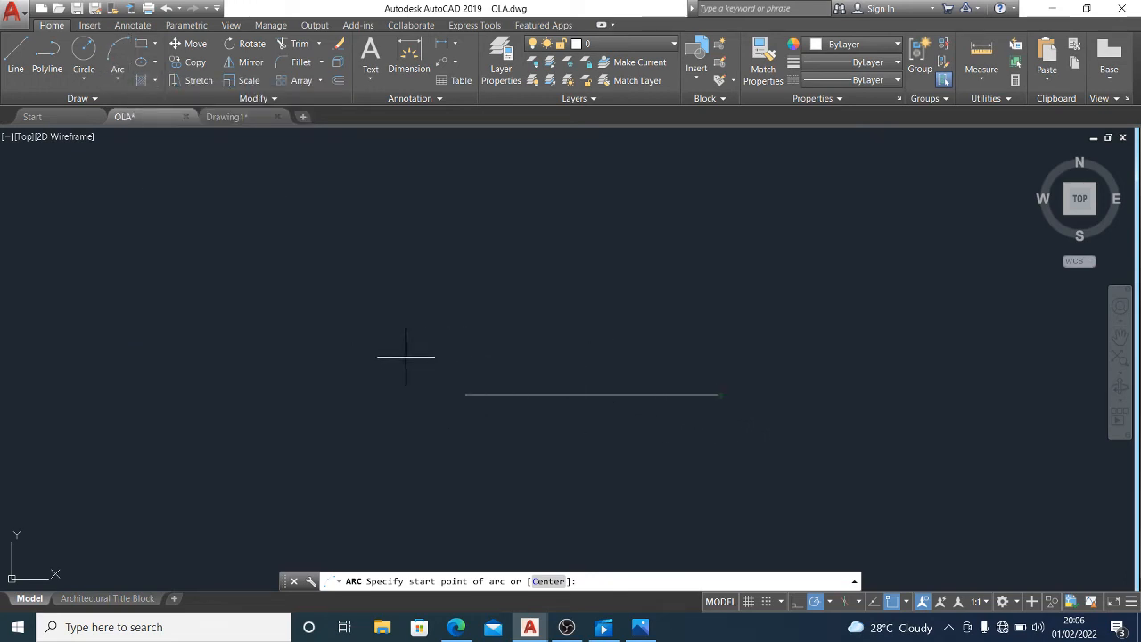
pyautogui.click(116, 59)
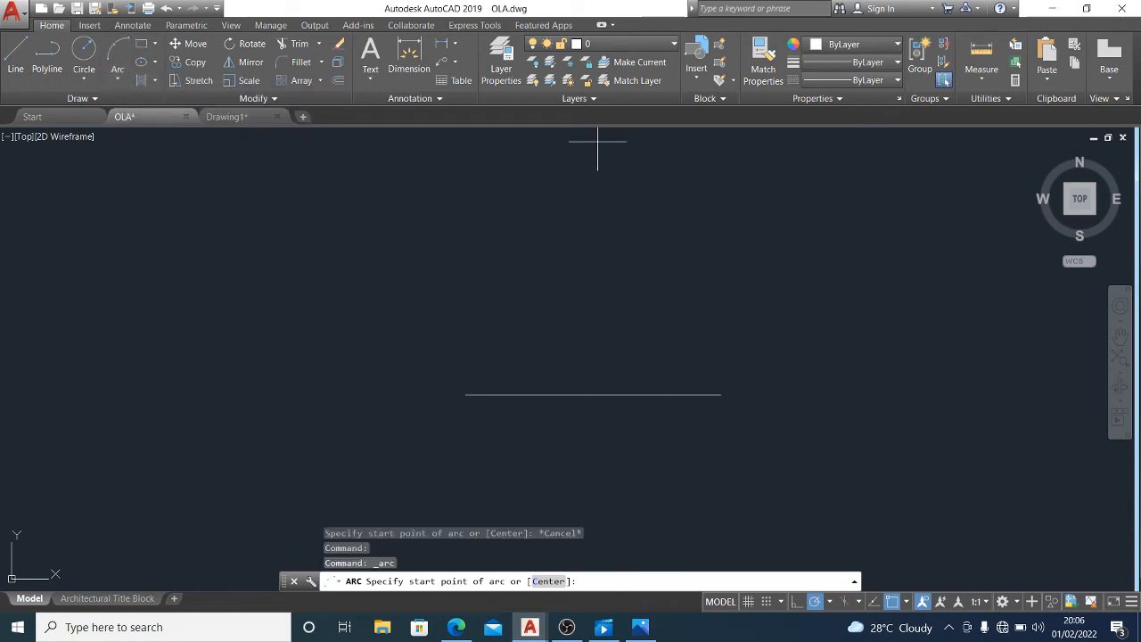
pyautogui.click(465, 394)
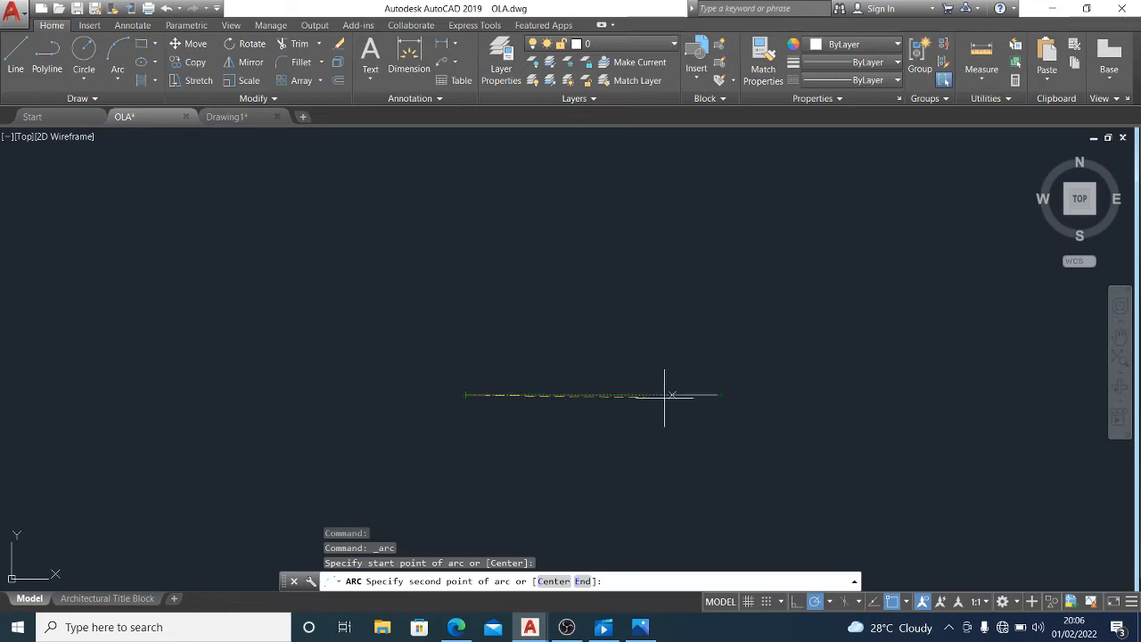
pyautogui.click(593, 395)
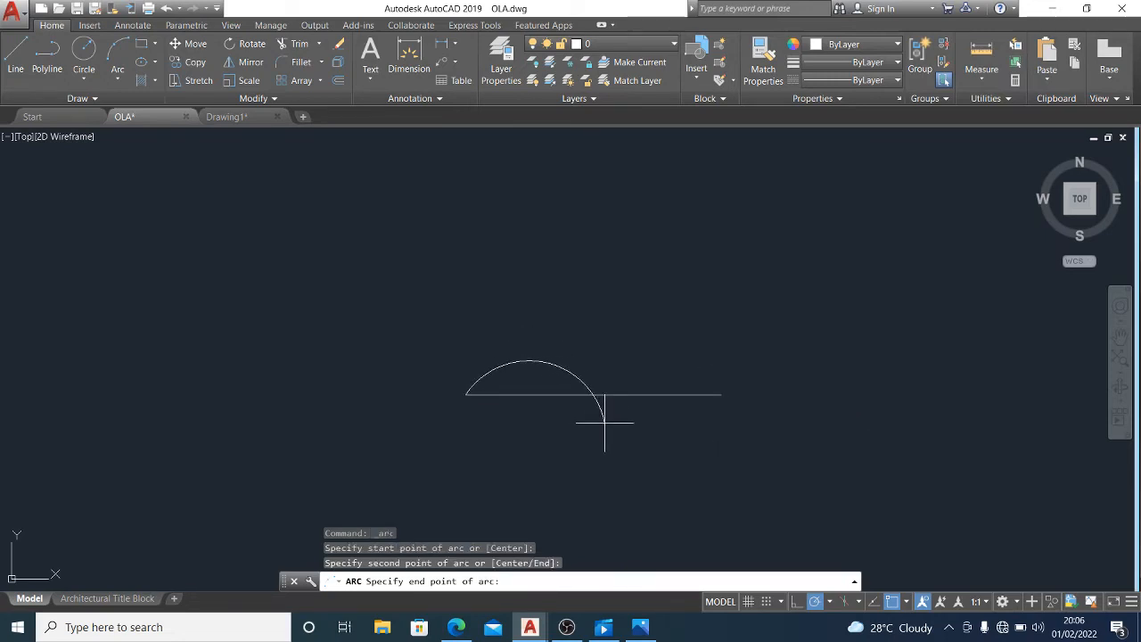
pyautogui.hotkey('ctrl', 'z')
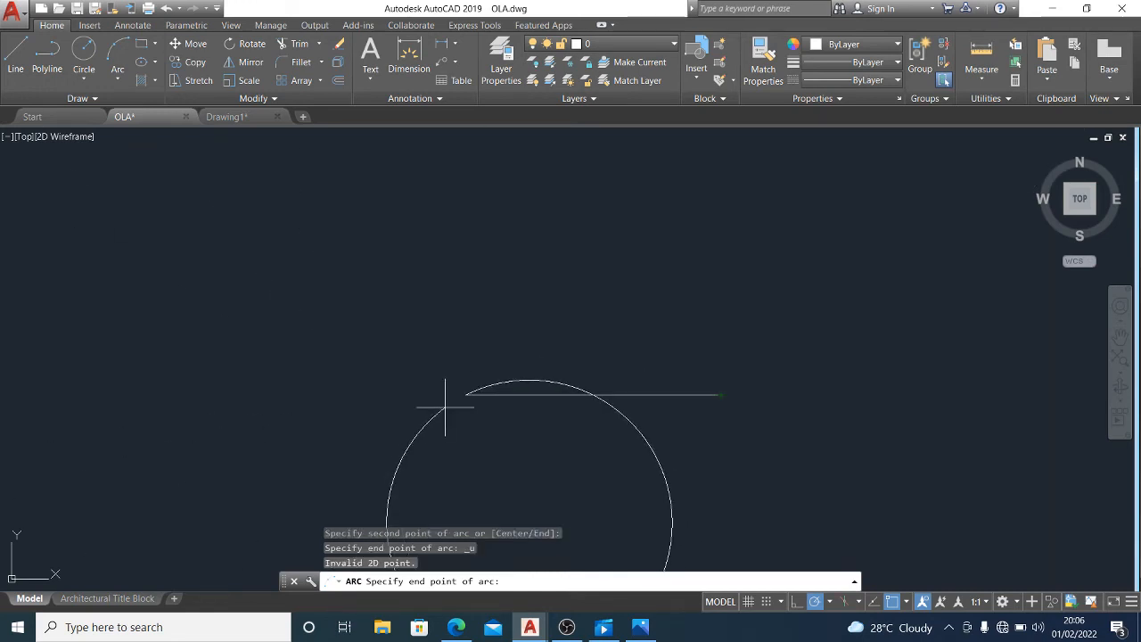
pyautogui.click(720, 395)
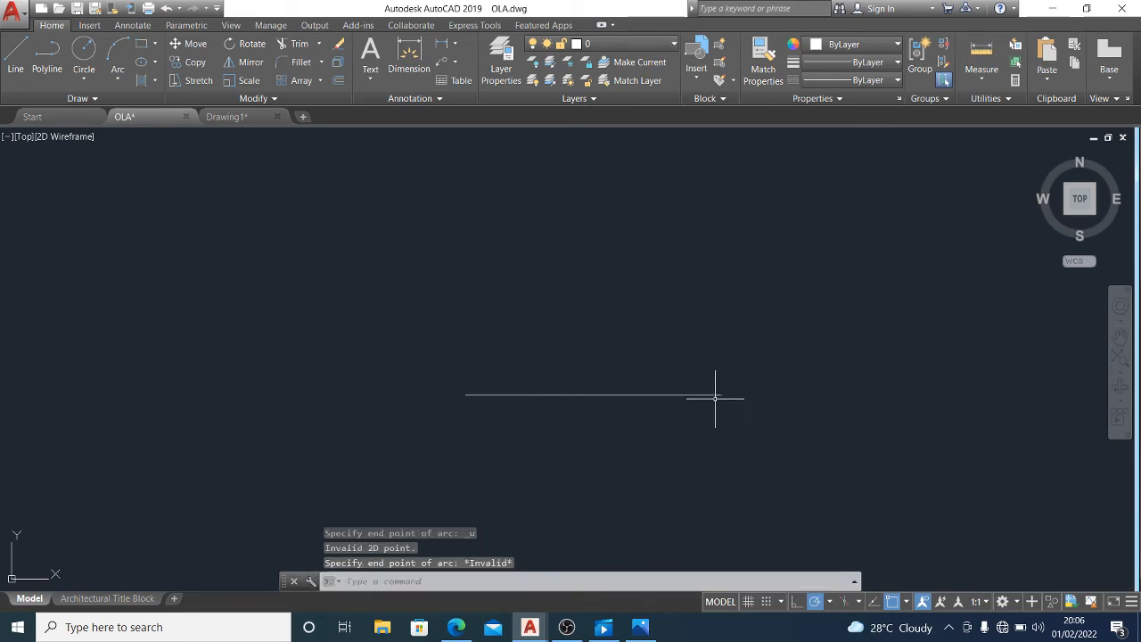
# Try a three-point arc from the line's left endpoint, using the right endpoint for both the second and end points
pyautogui.click(117, 54)
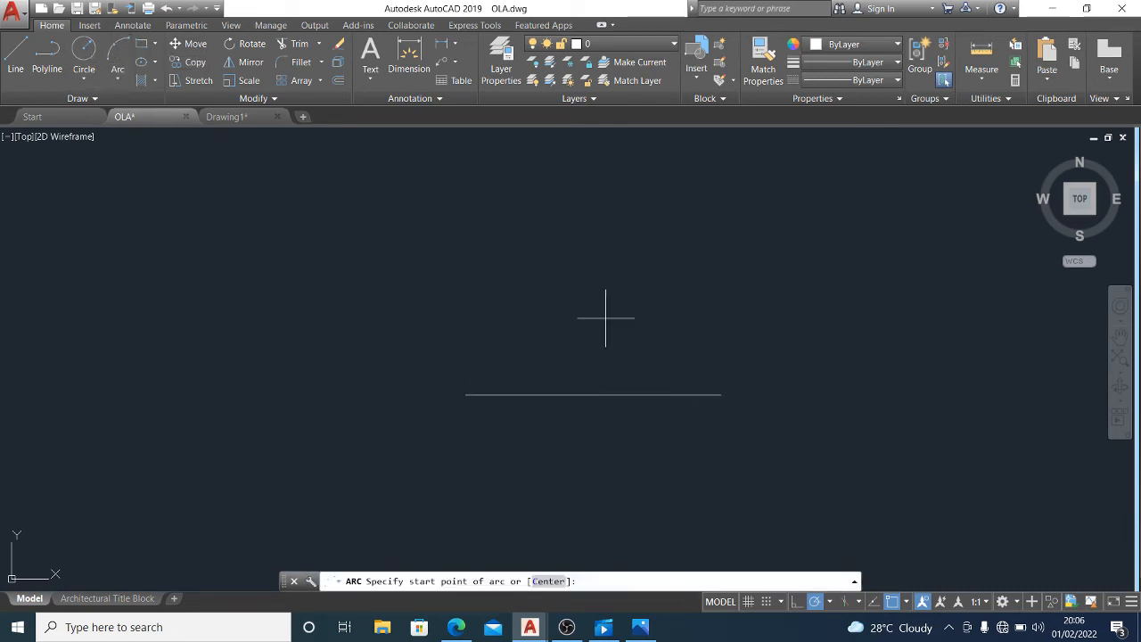
pyautogui.click(465, 395)
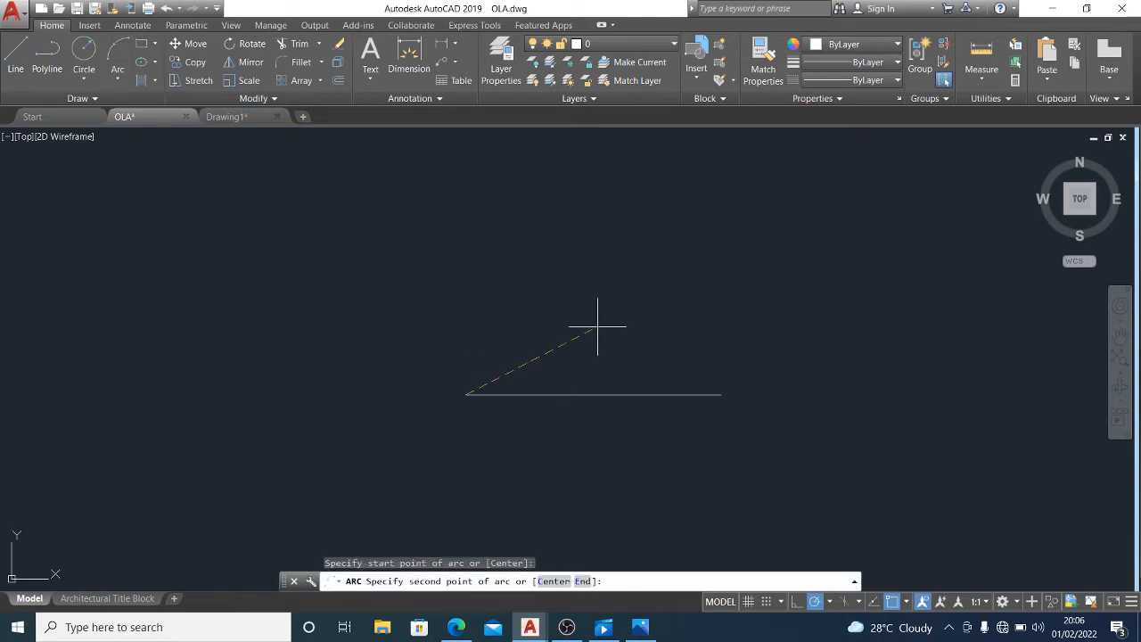
pyautogui.click(721, 394)
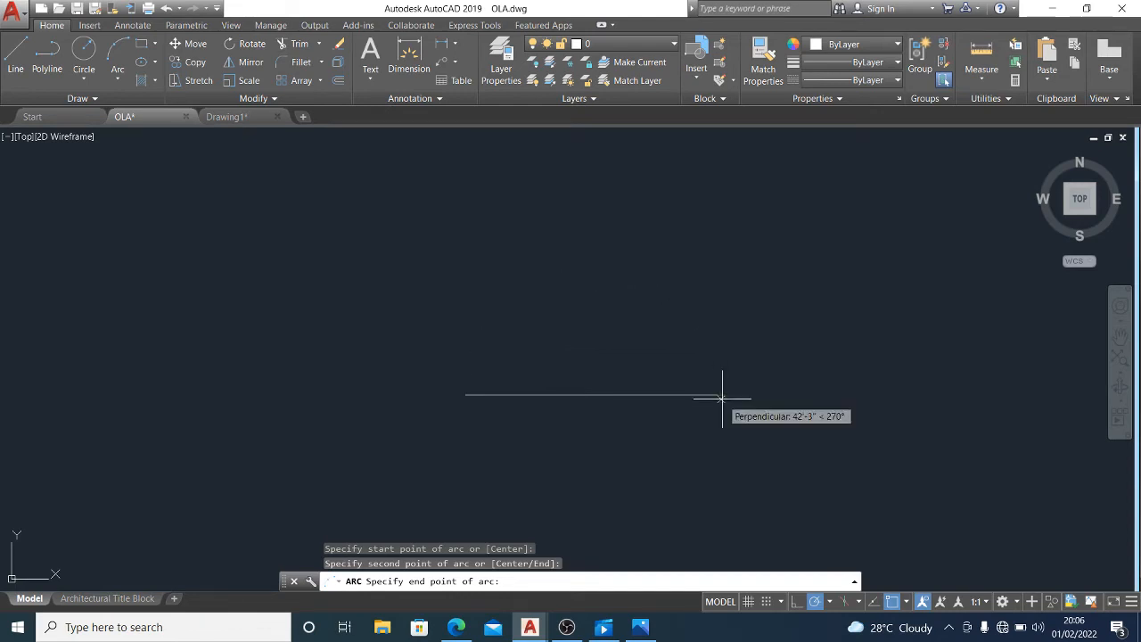
pyautogui.click(722, 394)
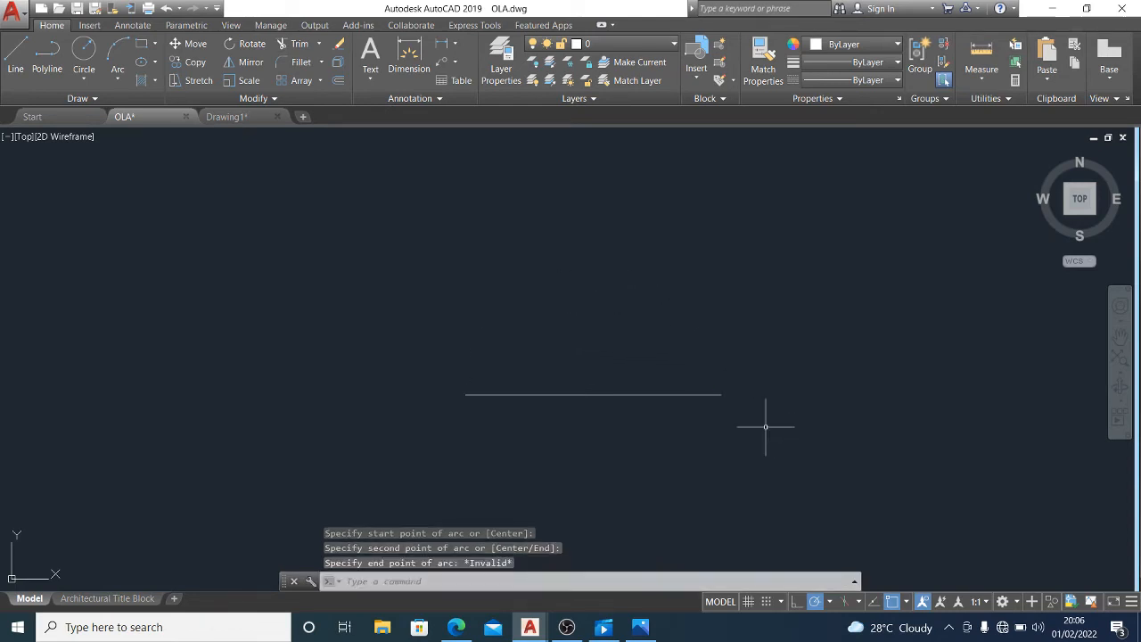
# Erase the horizontal line and draw a new, longer horizontal line in its place
pyautogui.click(678, 395)
pyautogui.press('Delete')
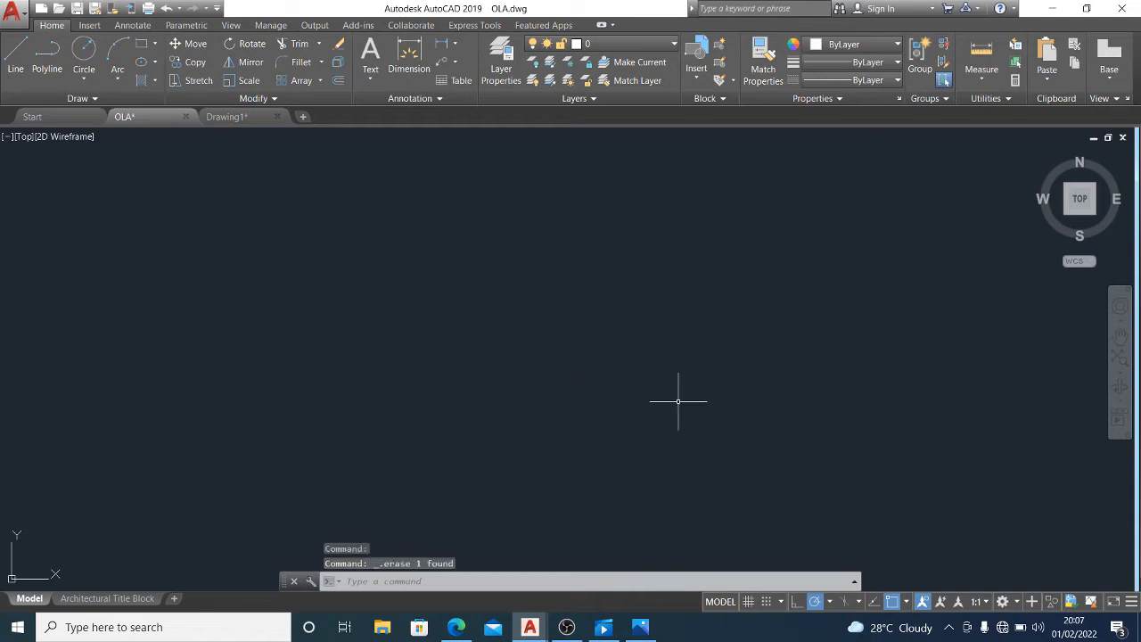
pyautogui.write('l')
pyautogui.press('Return')
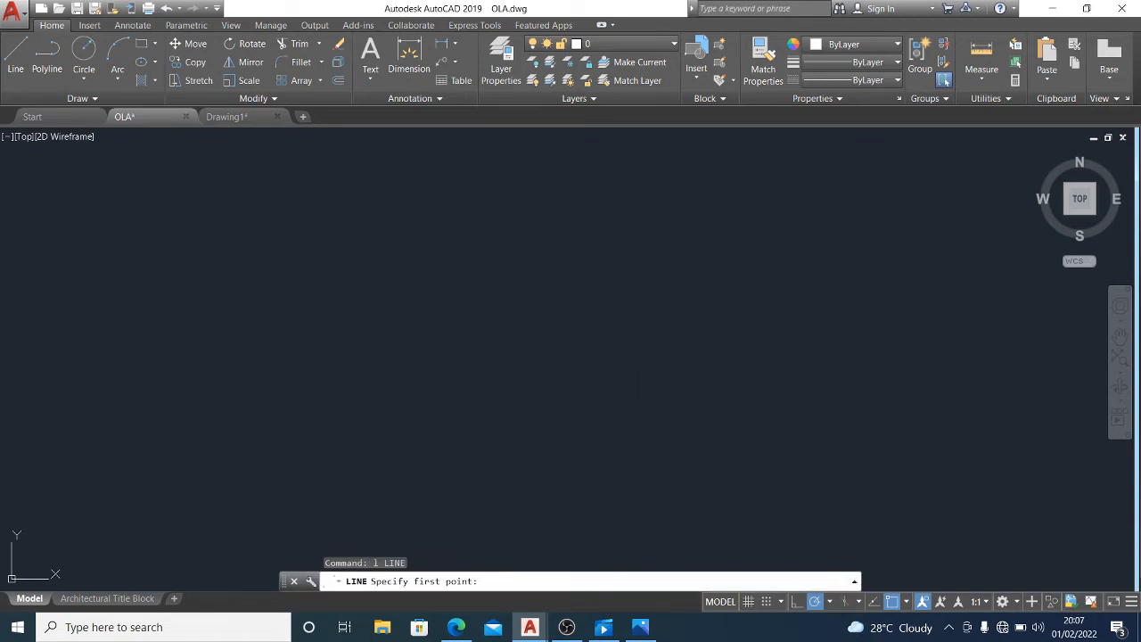
pyautogui.click(482, 369)
pyautogui.click(742, 370)
pyautogui.press('Escape')
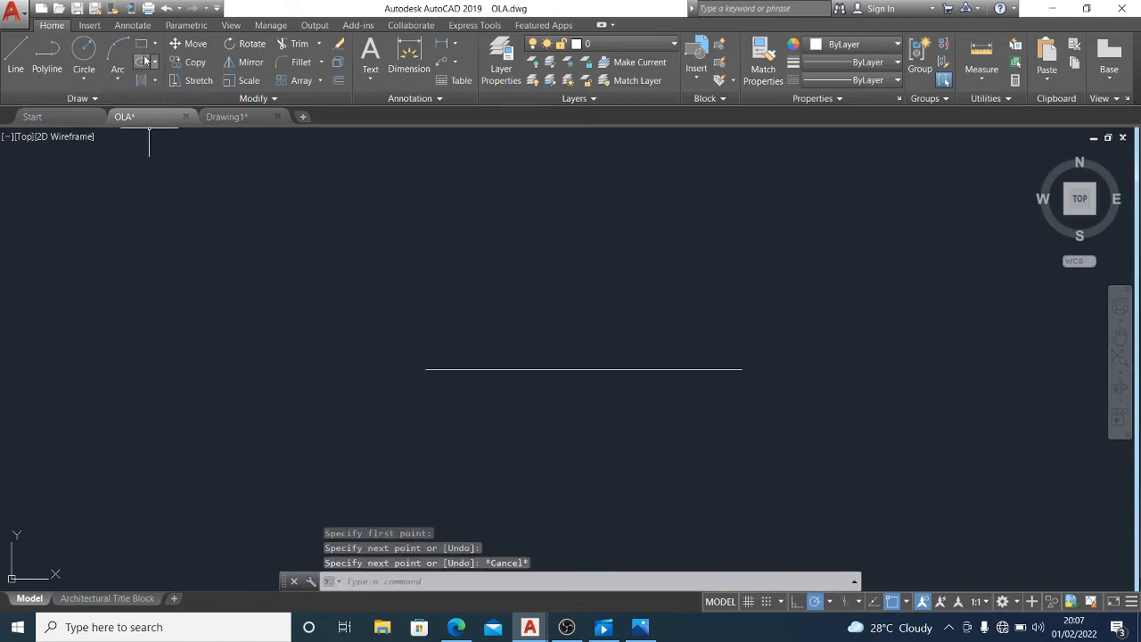
# Draw a three-point arc from the line's left endpoint through its right endpoint, ending slightly below the right endpoint
pyautogui.click(116, 62)
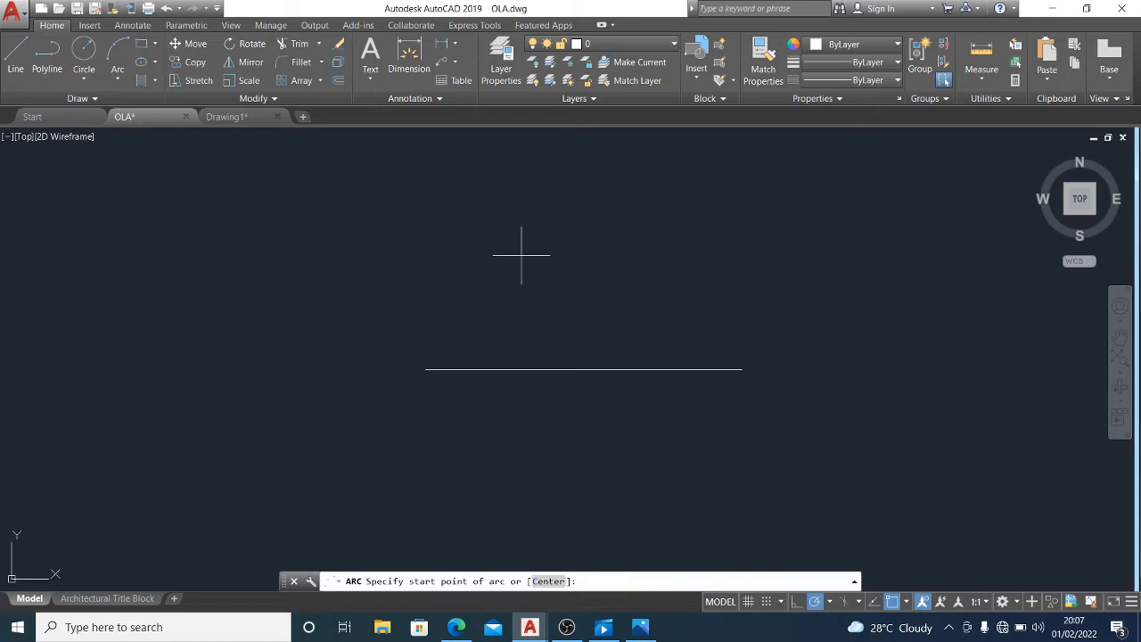
pyautogui.click(425, 369)
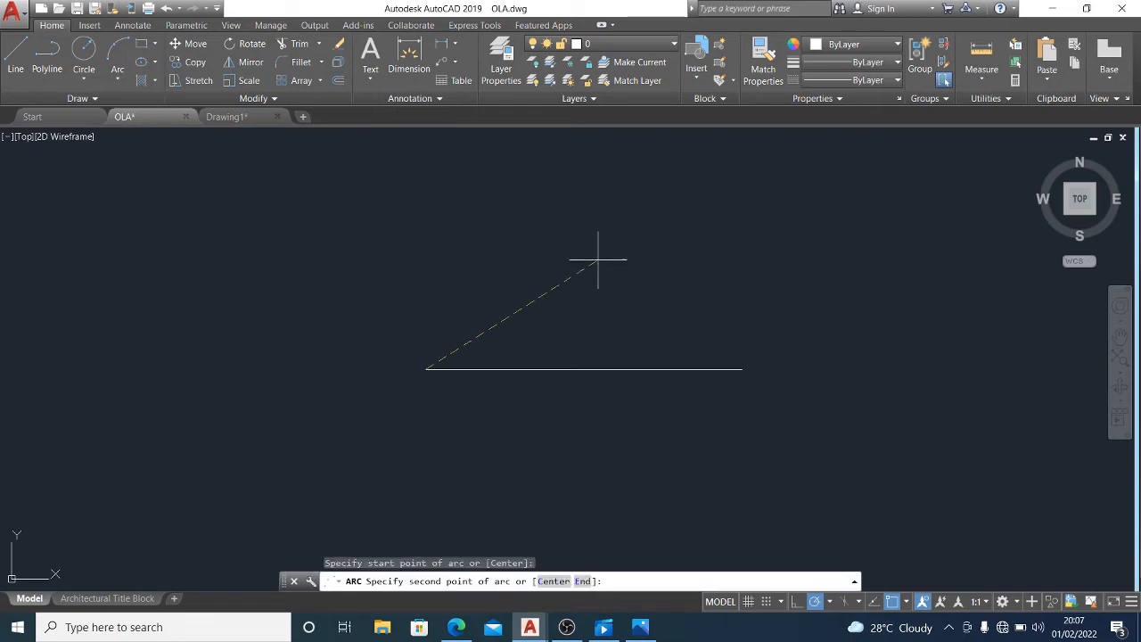
pyautogui.click(741, 369)
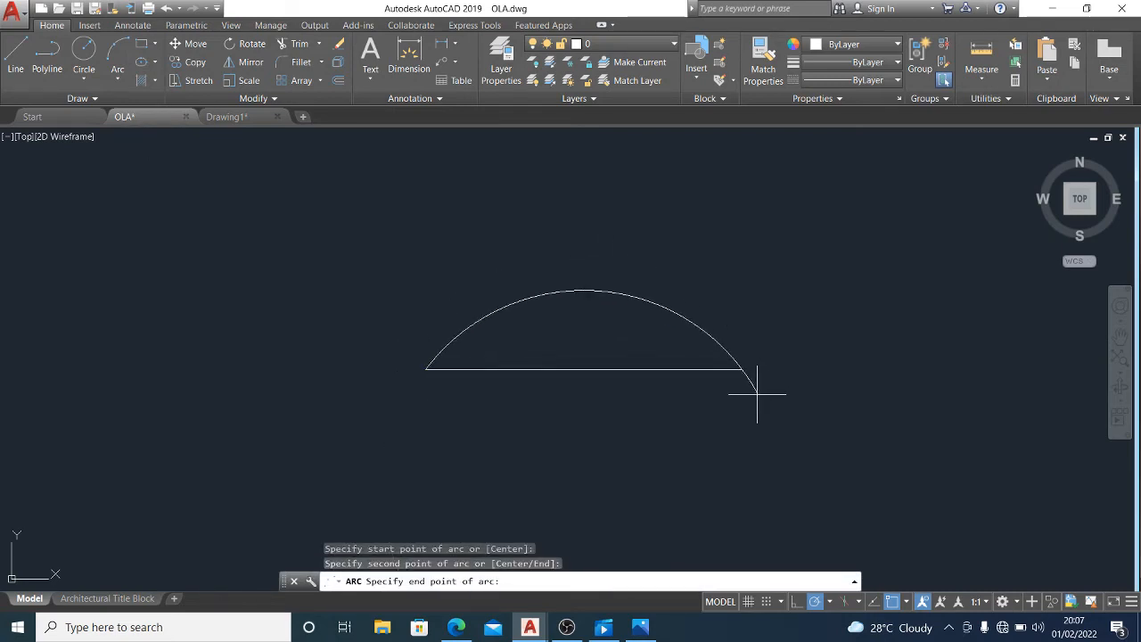
pyautogui.click(750, 393)
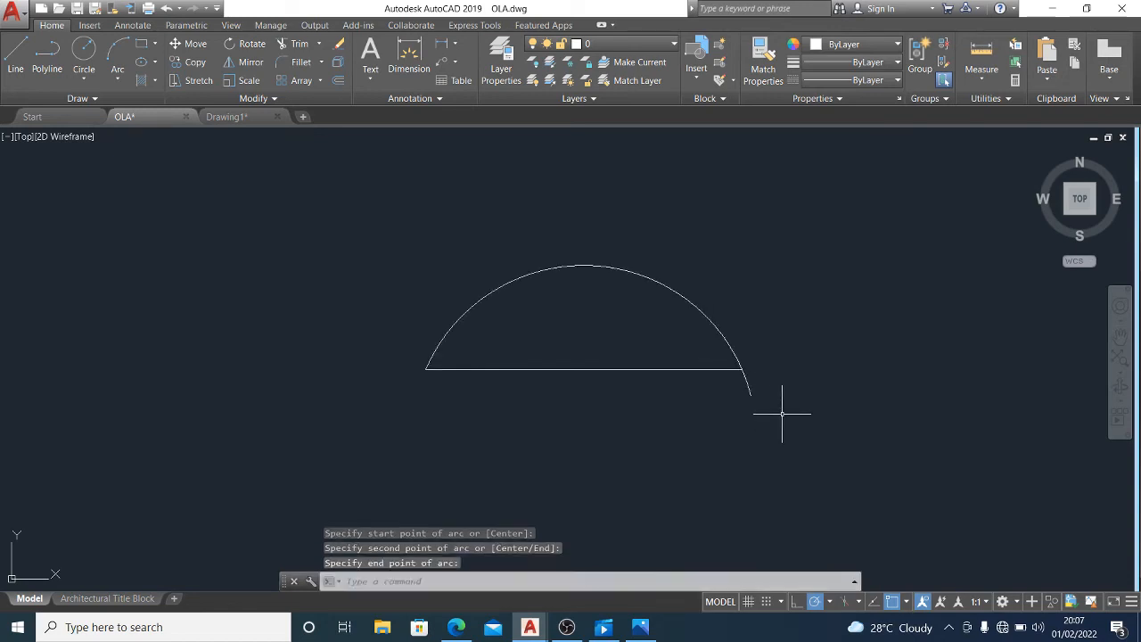
pyautogui.click(725, 382)
pyautogui.click(694, 339)
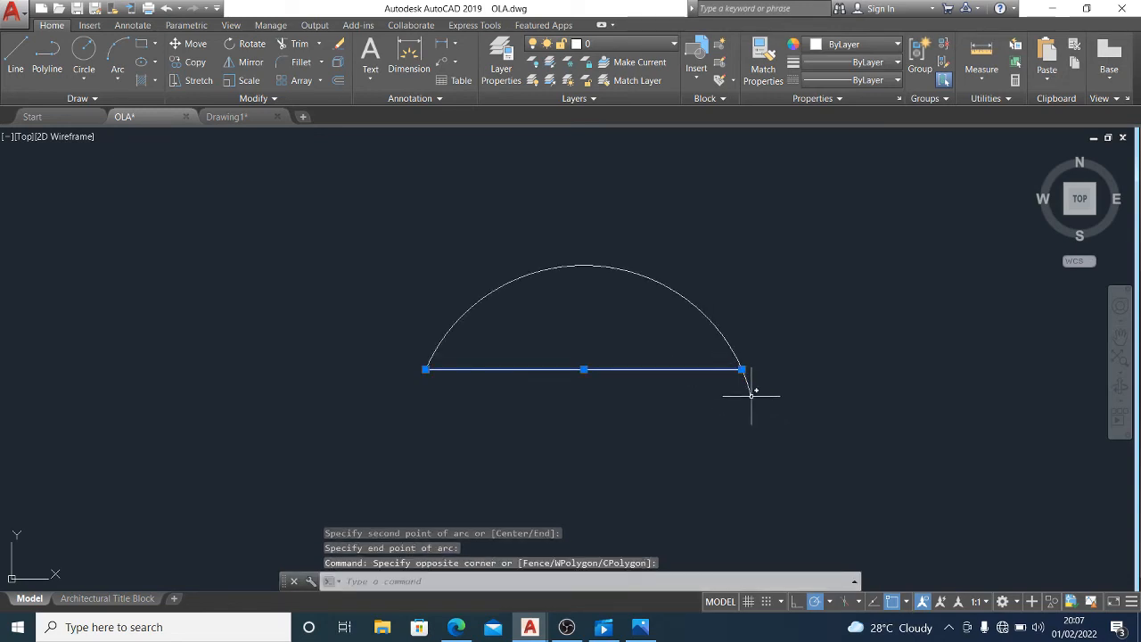
pyautogui.press('Escape')
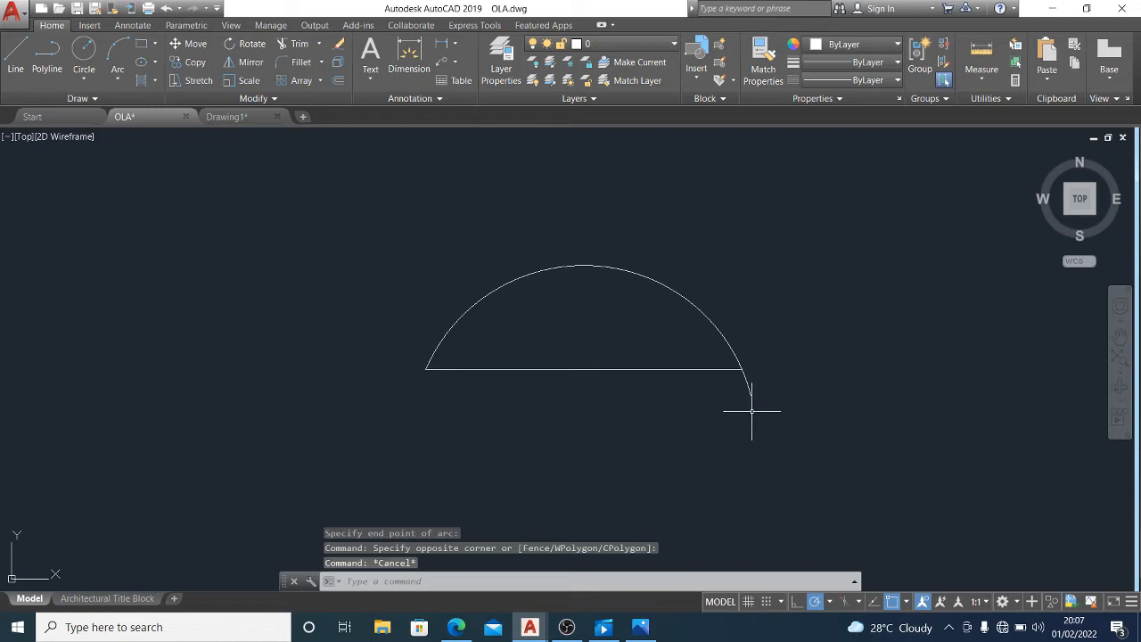
# Erase the three-point arc above the horizontal line
pyautogui.click(124, 77)
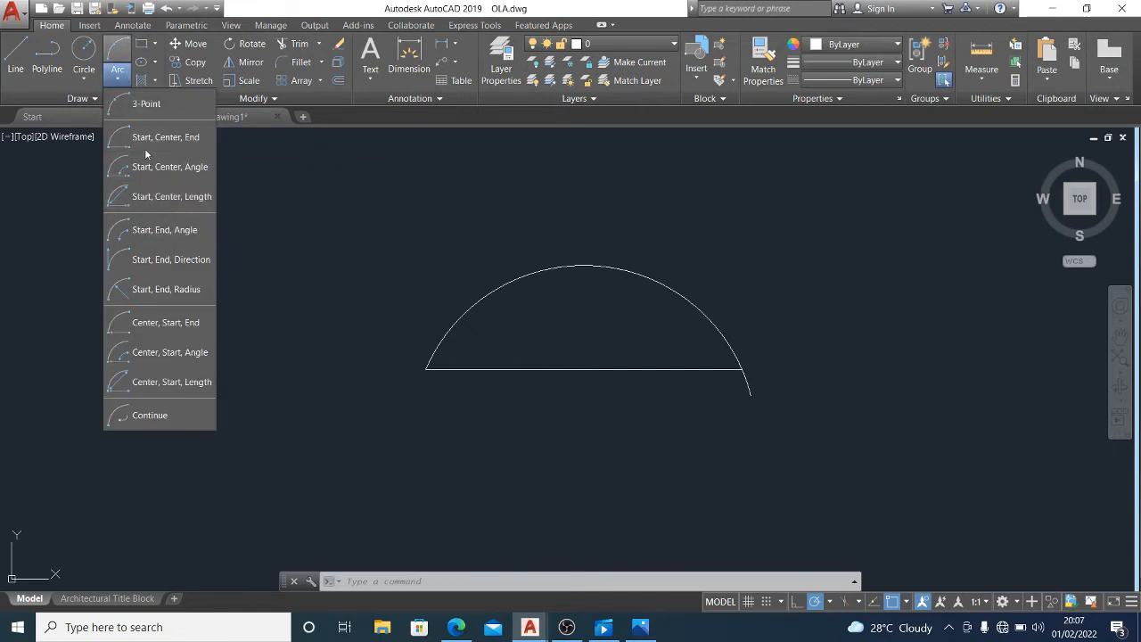
pyautogui.click(693, 341)
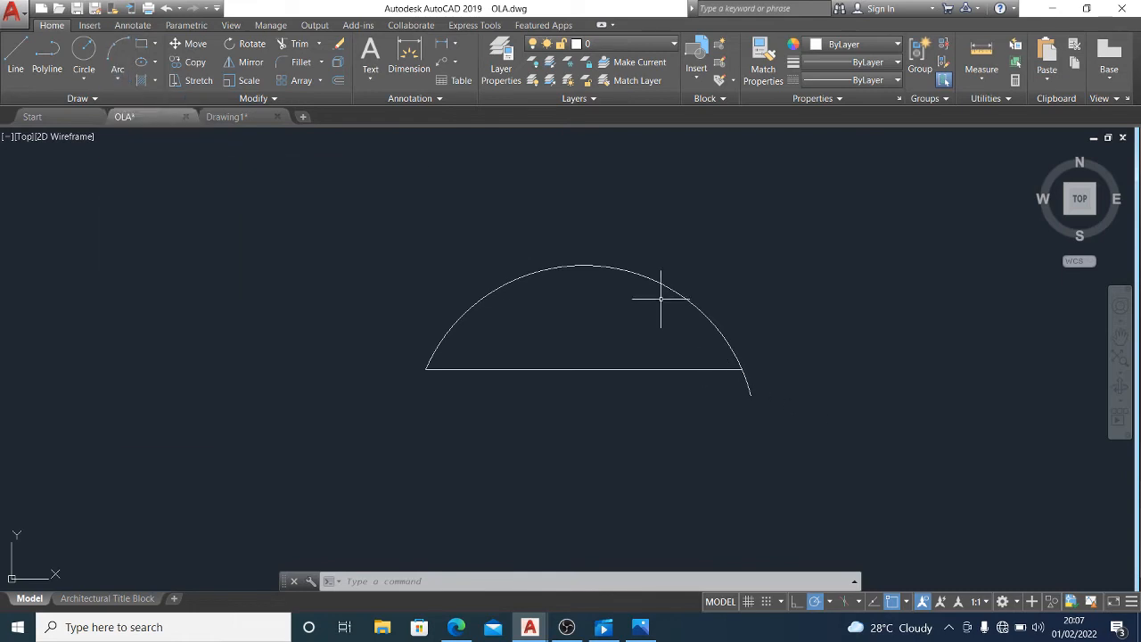
pyautogui.click(631, 263)
pyautogui.click(611, 306)
pyautogui.press('Delete')
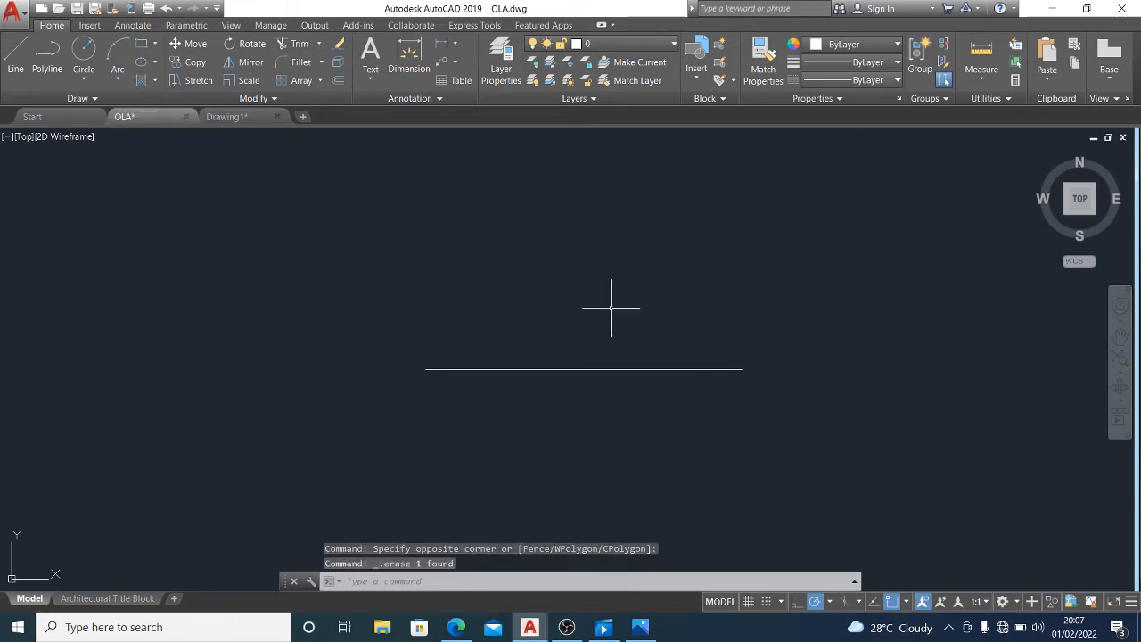
# Draw a Start, Center, End arc from the line's left endpoint, centred on its midpoint and ending at its right endpoint
pyautogui.click(116, 76)
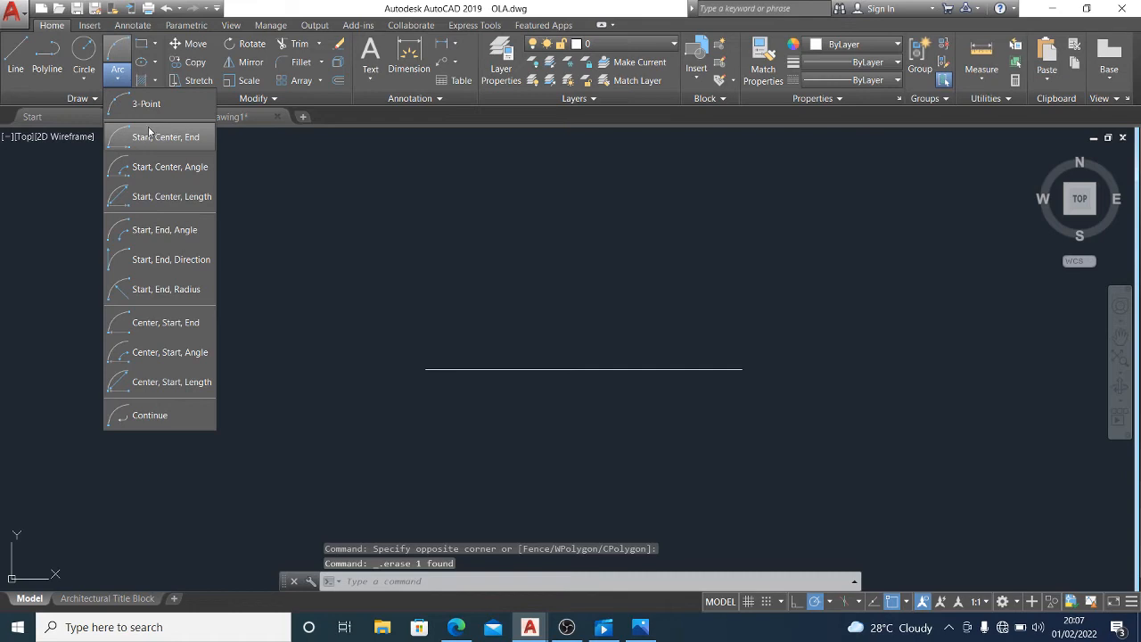
pyautogui.click(150, 136)
pyautogui.click(425, 369)
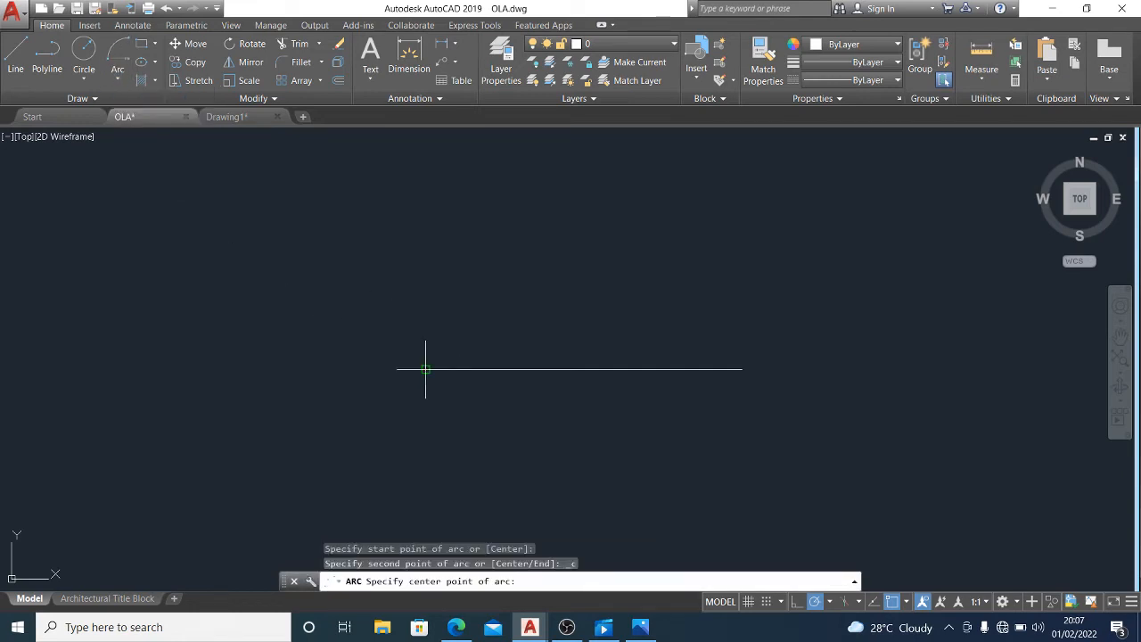
pyautogui.click(584, 368)
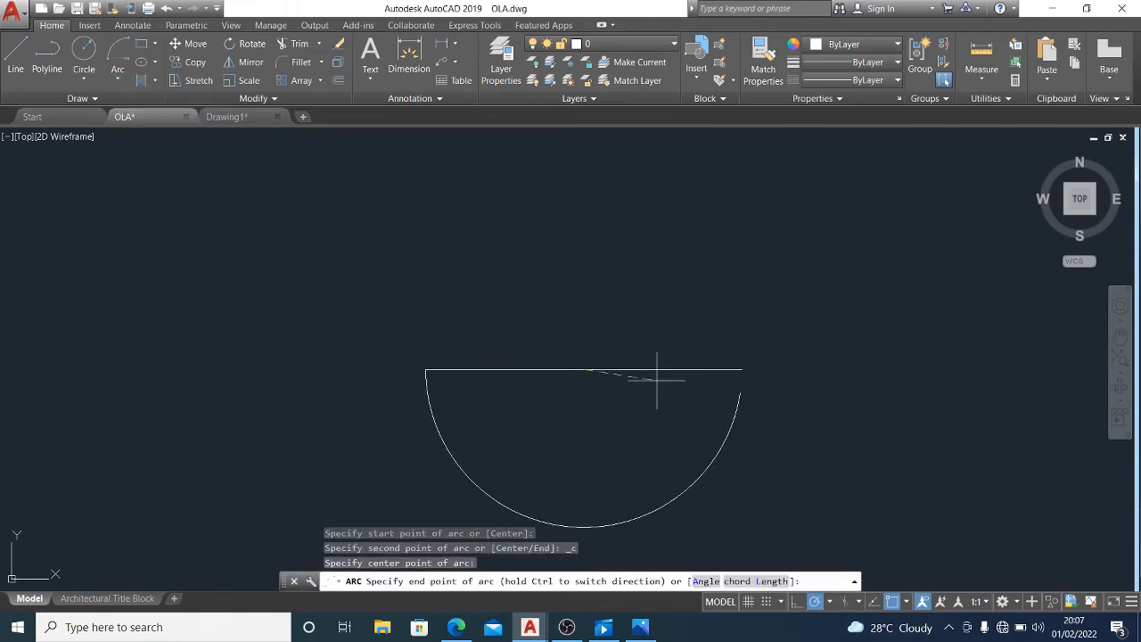
pyautogui.click(741, 369)
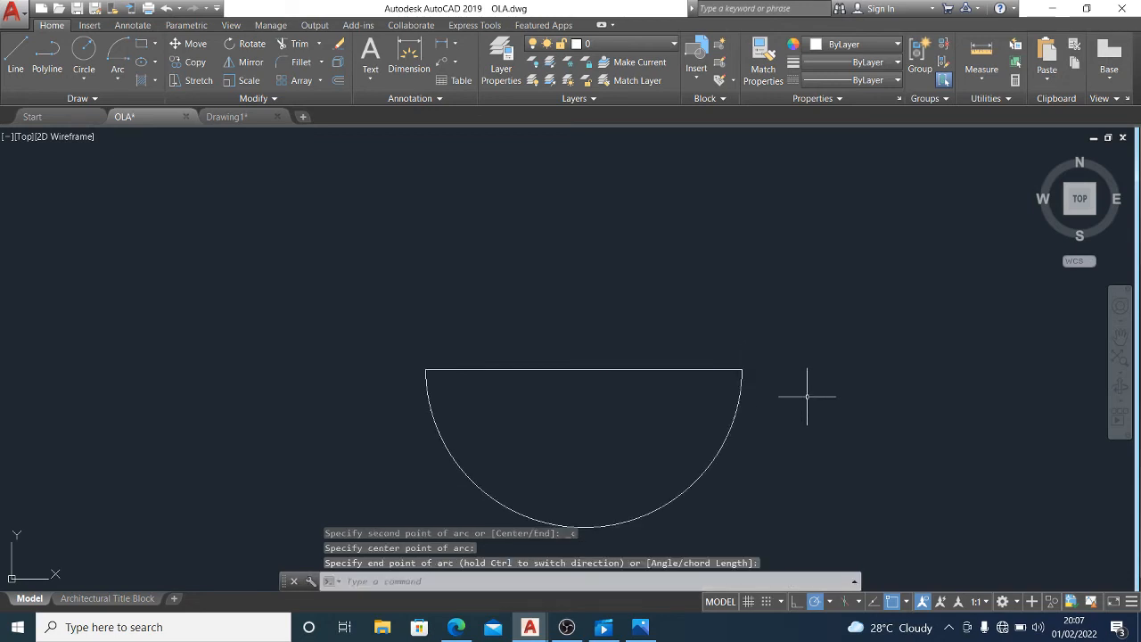
pyautogui.scroll(-2, 744, 291)
pyautogui.scroll(2, 766, 347)
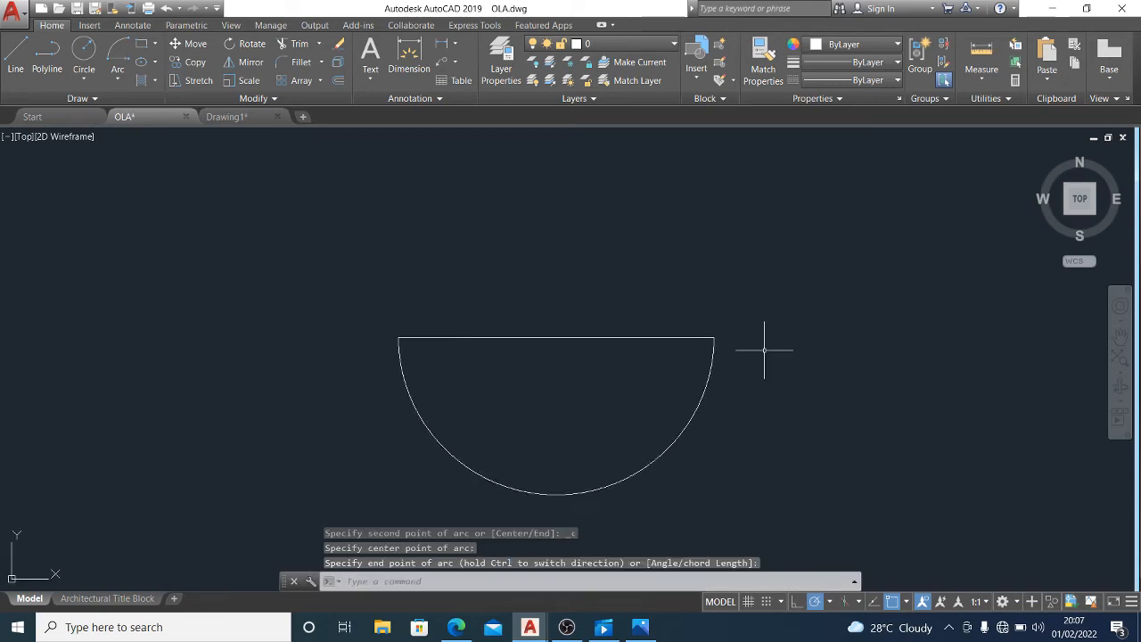
# Draw a 3-Point arc above the semicircle, from the line's left endpoint through the right endpoint to just below it
pyautogui.click(118, 76)
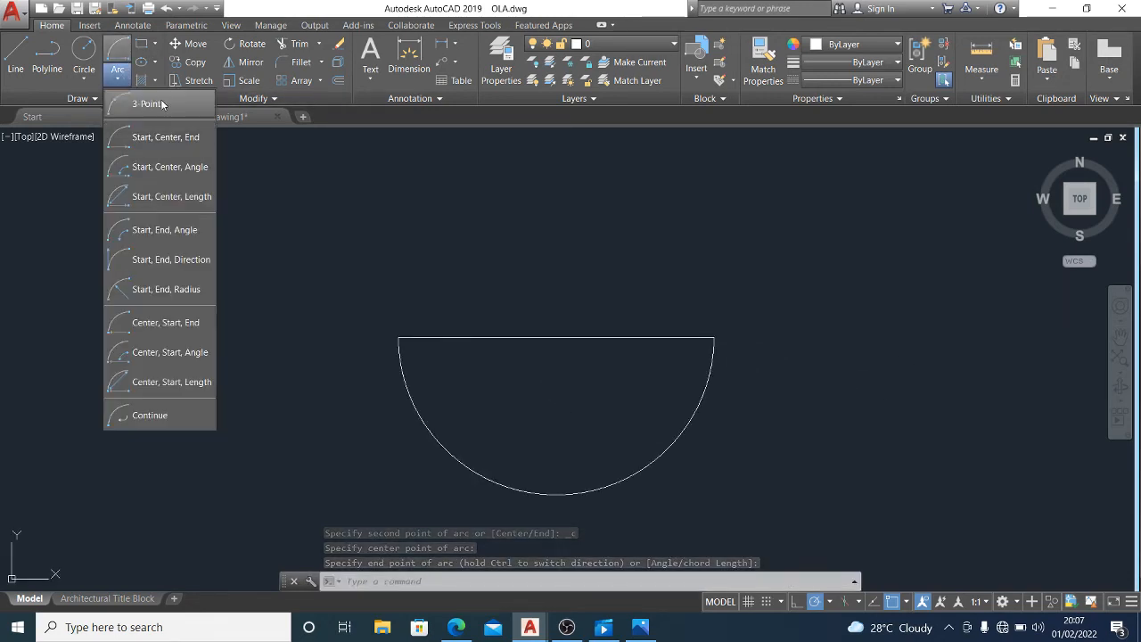
pyautogui.click(165, 105)
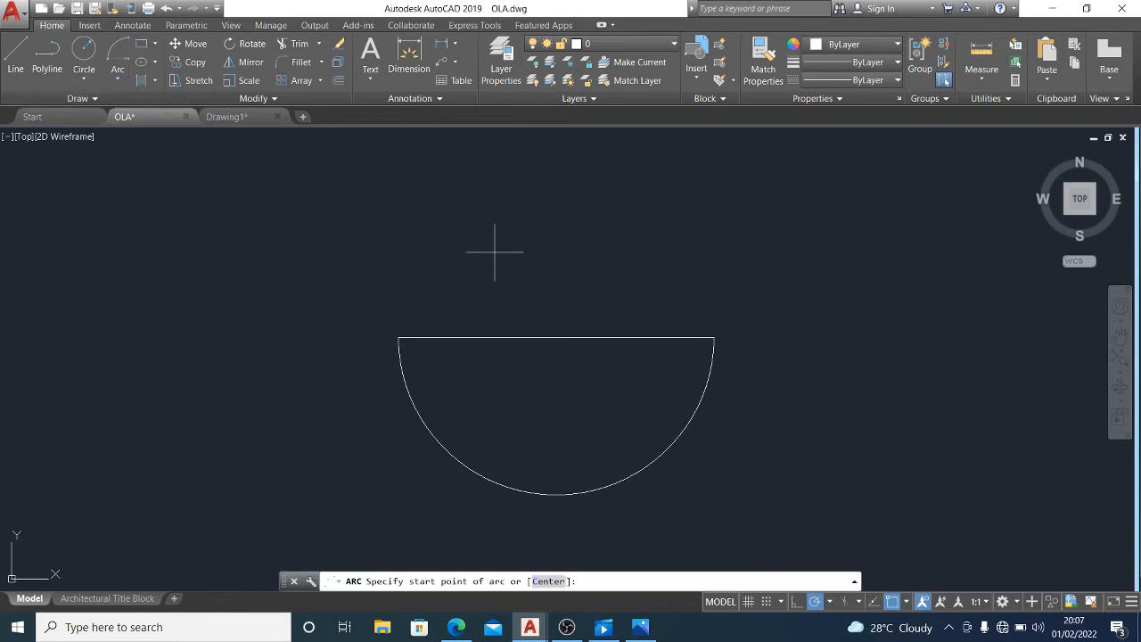
pyautogui.click(398, 339)
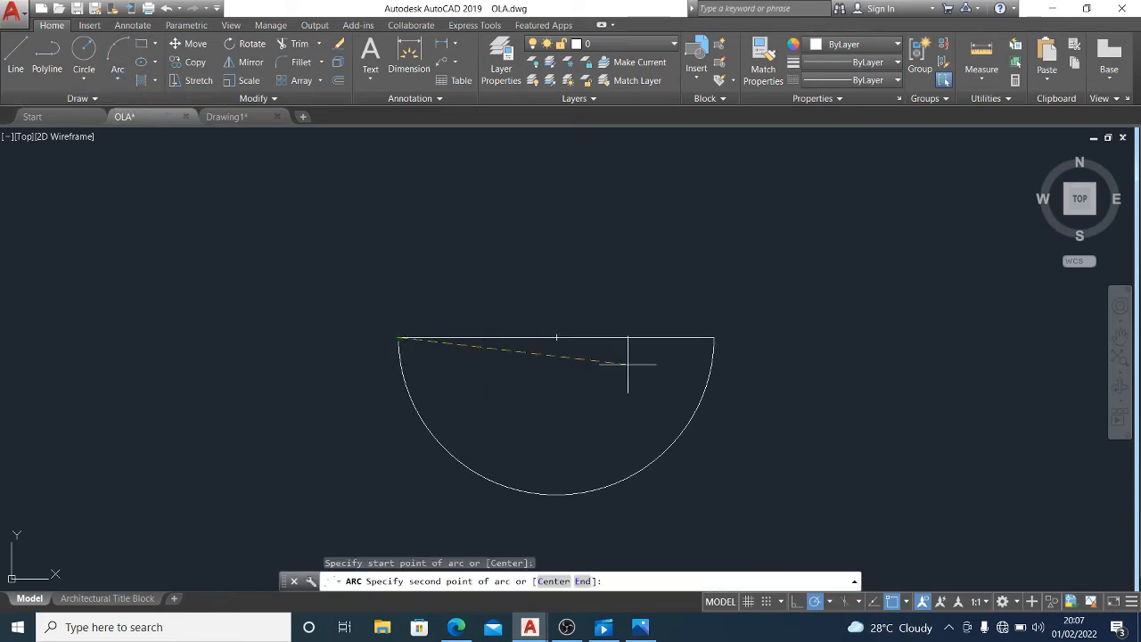
pyautogui.click(714, 337)
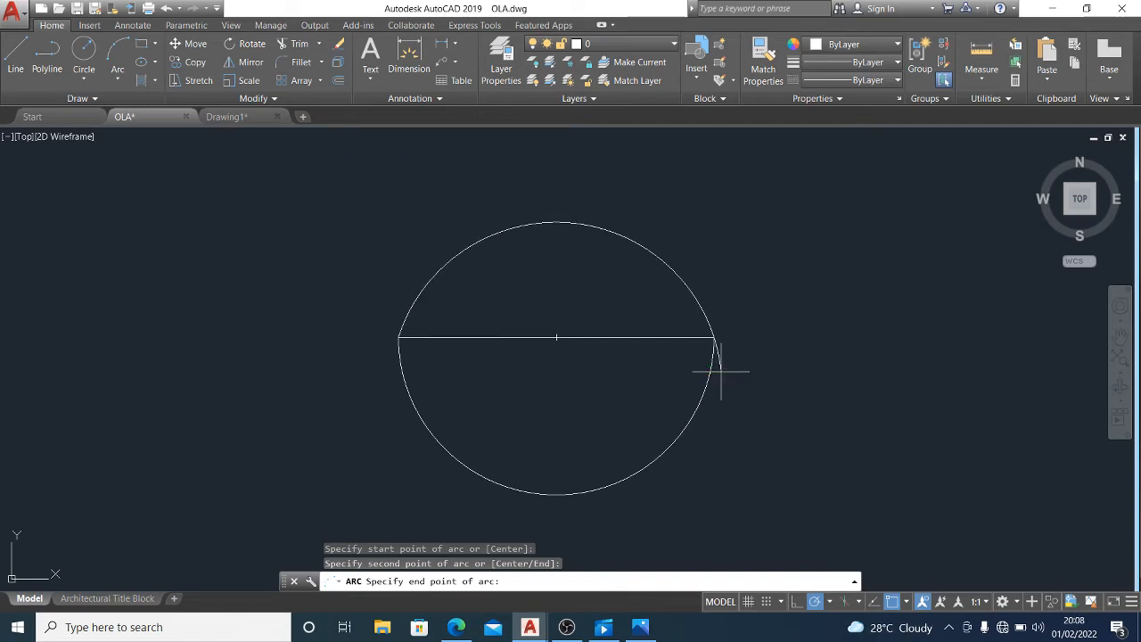
pyautogui.click(716, 387)
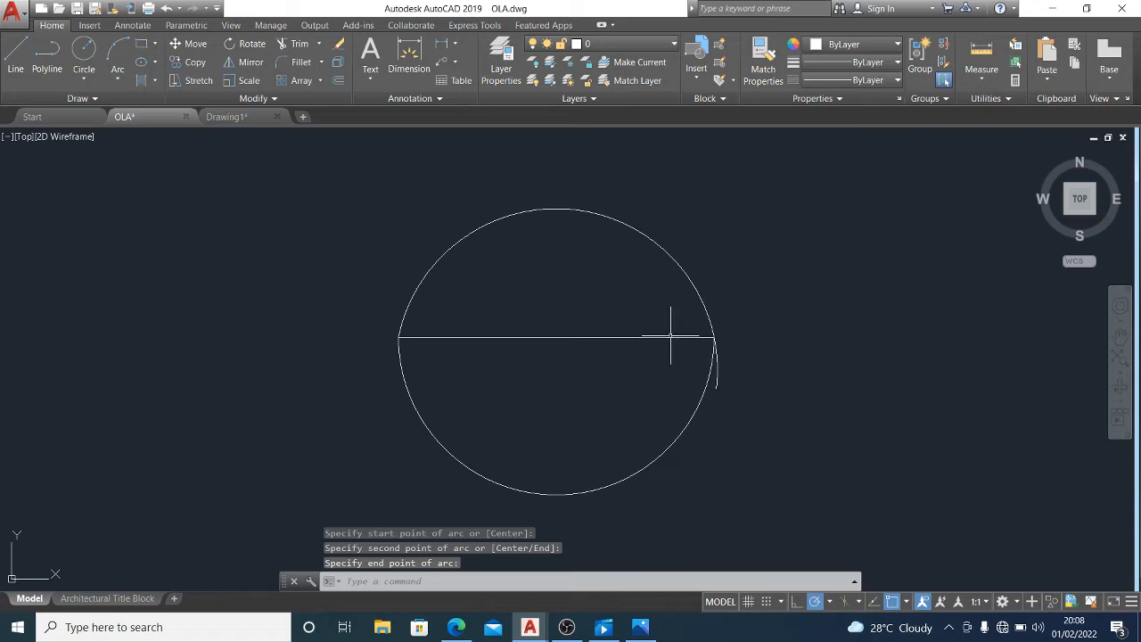
# Select the upper three-point arc and erase it, keeping the line and the lower semicircle
pyautogui.click(677, 275)
pyautogui.click(606, 214)
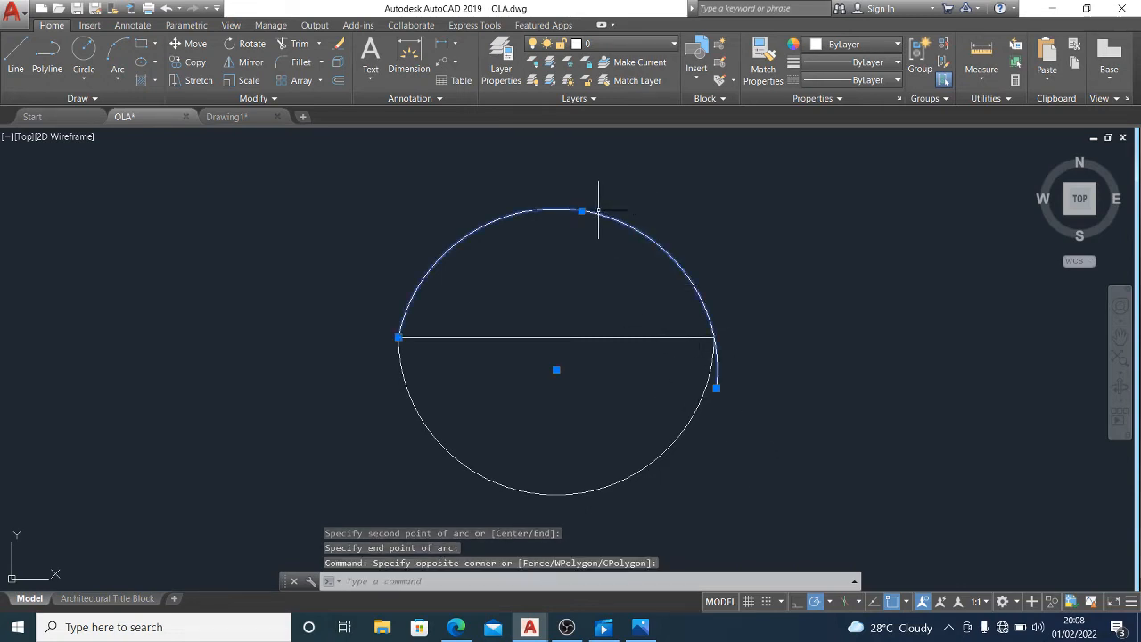
pyautogui.press('Delete')
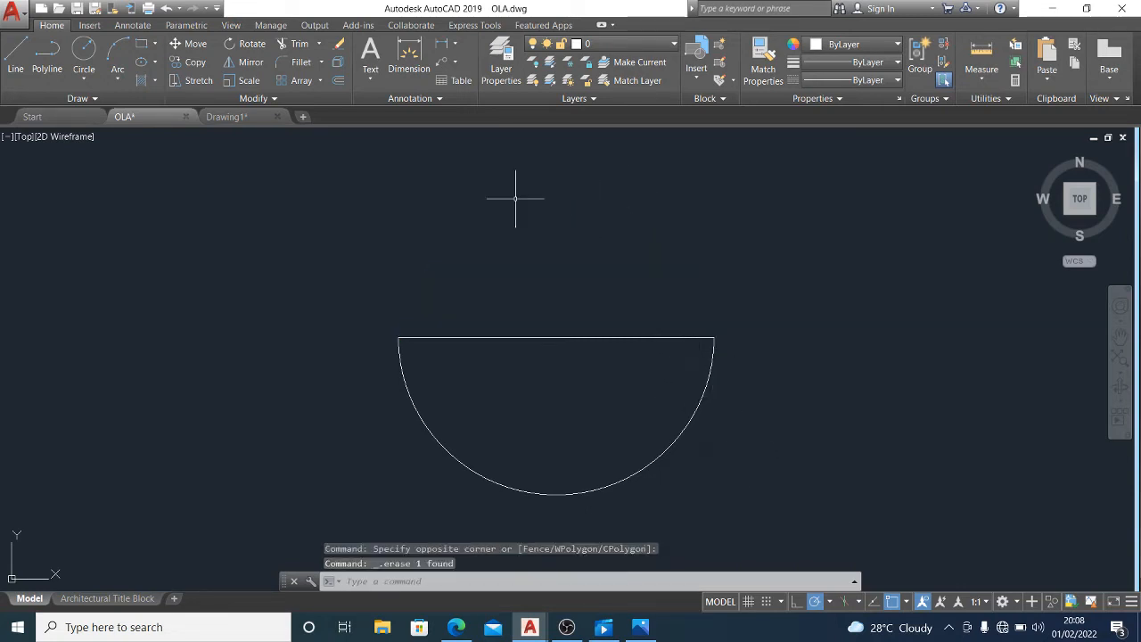
# Draw a Start, Center, End arc over the lower semicircle, from the line's left endpoint, centred on its midpoint, to its right endpoint
pyautogui.click(118, 80)
pyautogui.click(147, 138)
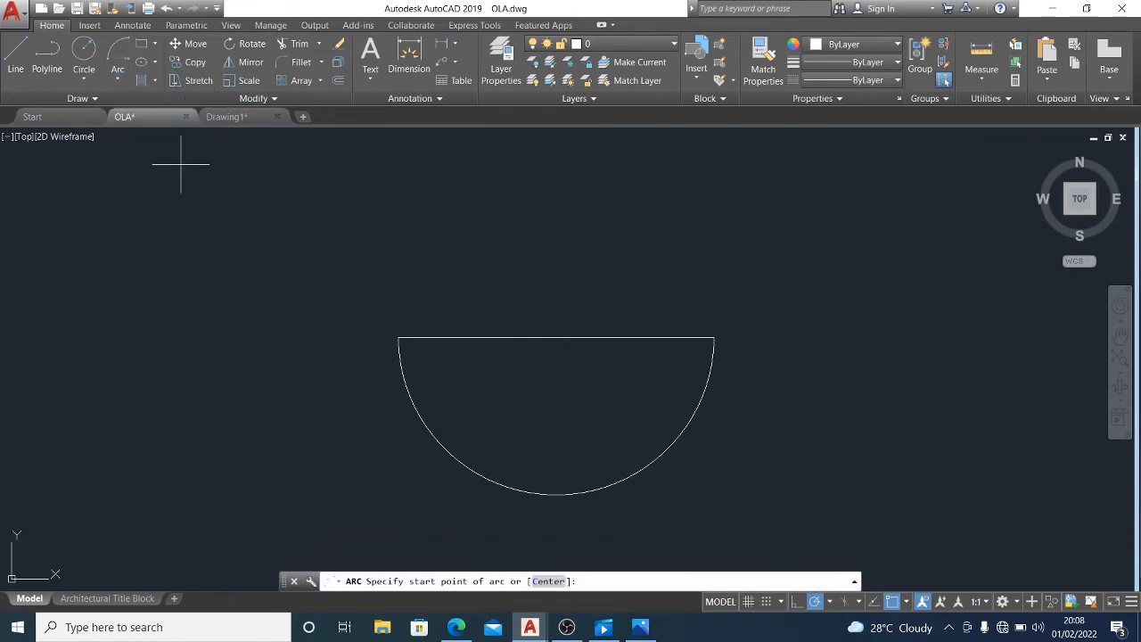
pyautogui.click(399, 339)
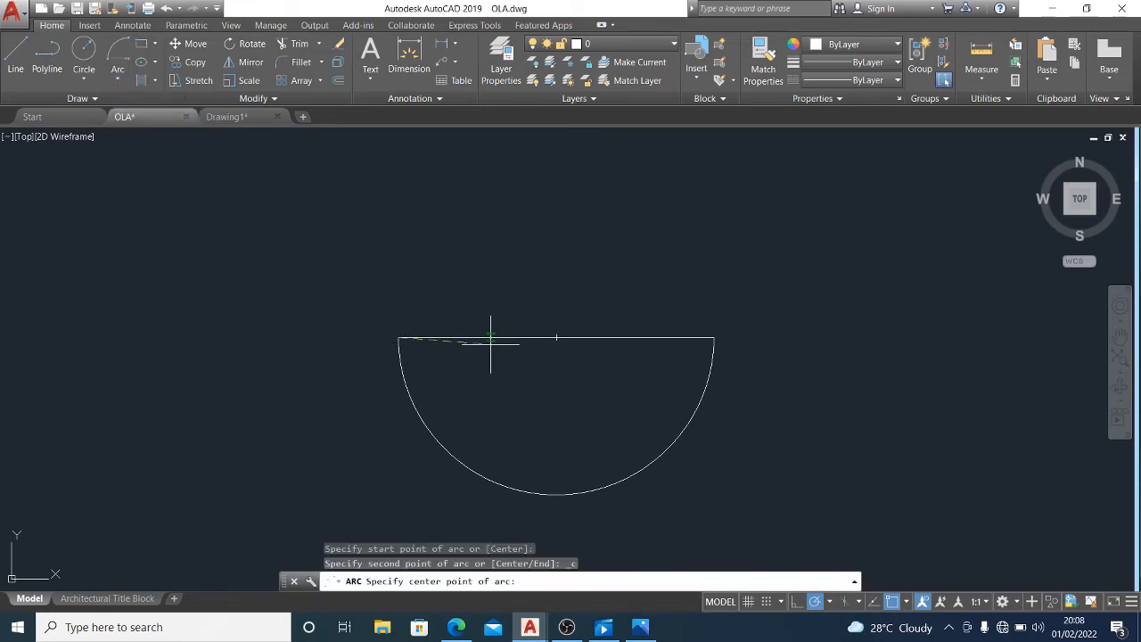
pyautogui.click(556, 338)
pyautogui.click(714, 337)
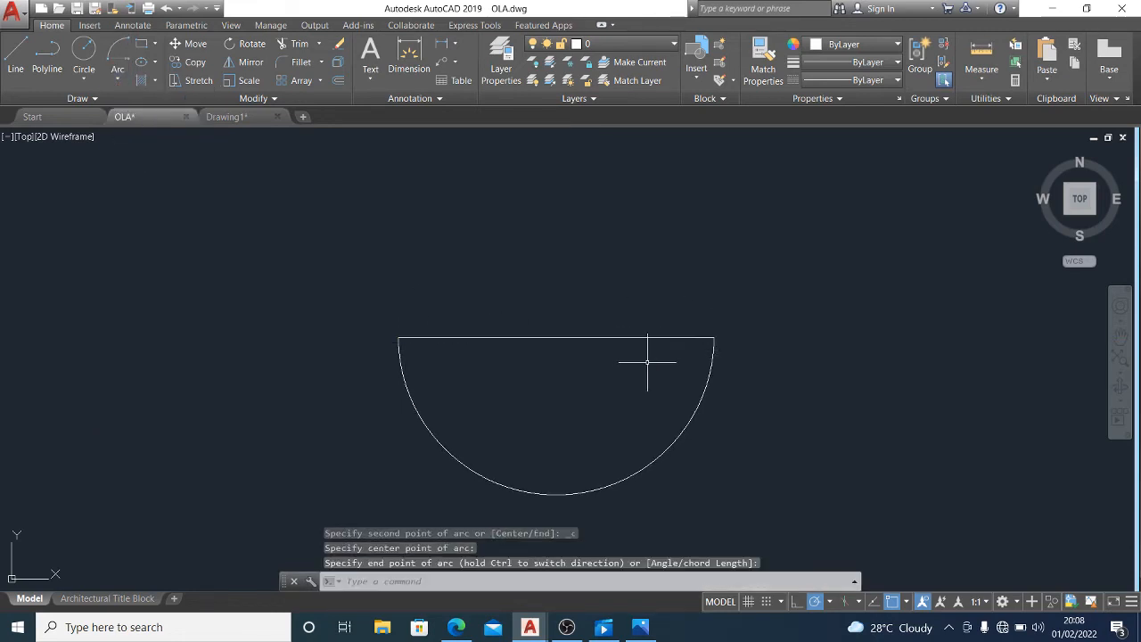
pyautogui.click(118, 73)
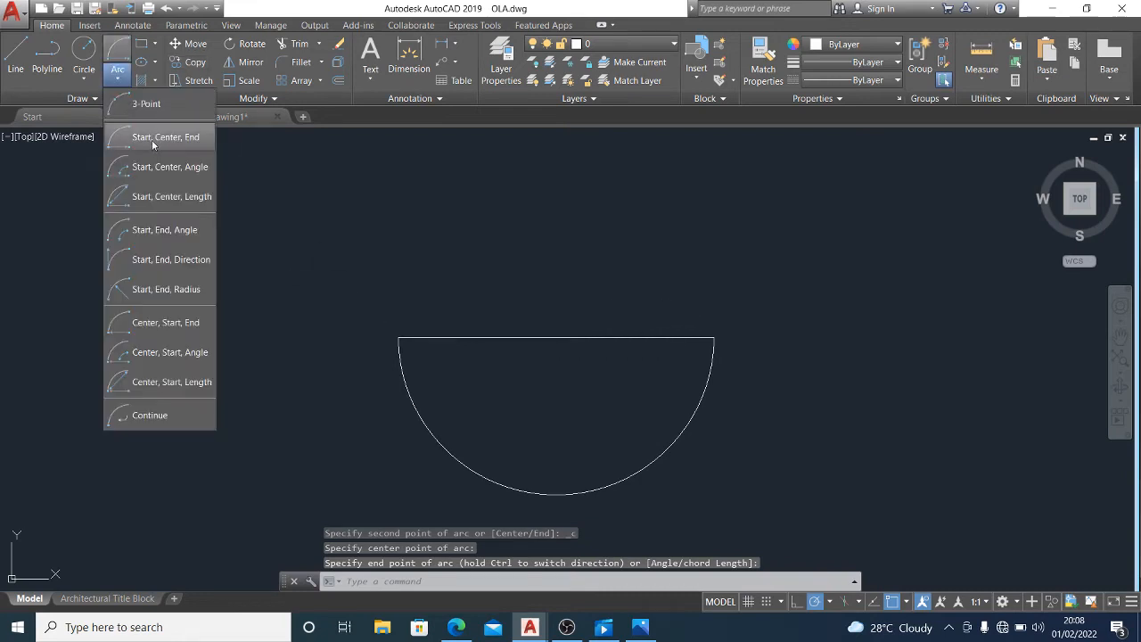
pyautogui.click(165, 138)
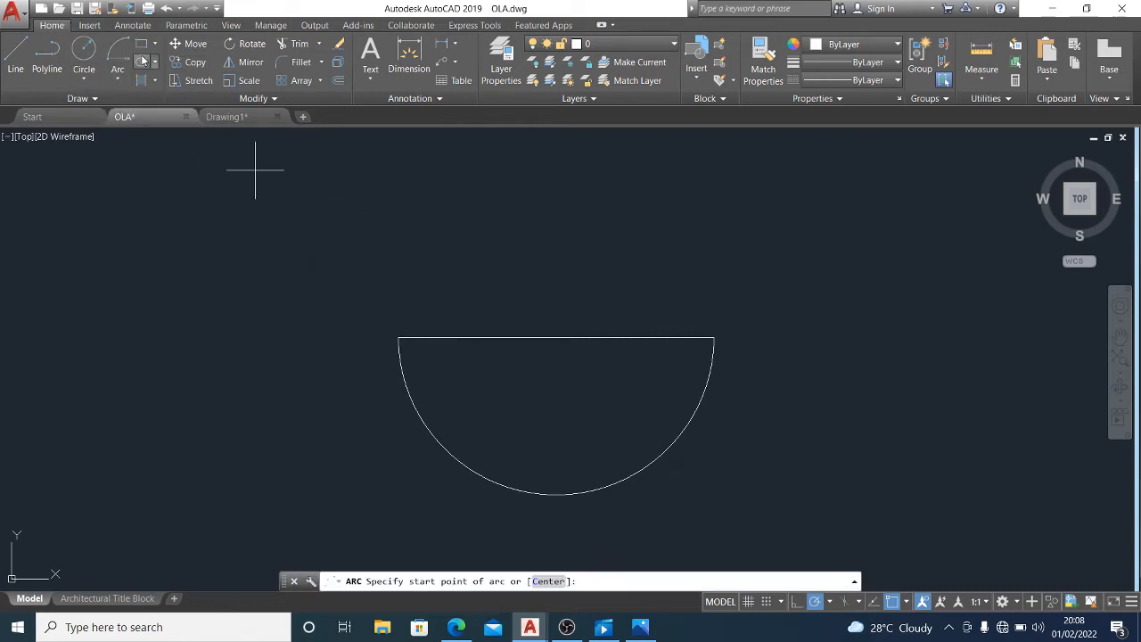
pyautogui.click(121, 76)
pyautogui.click(160, 143)
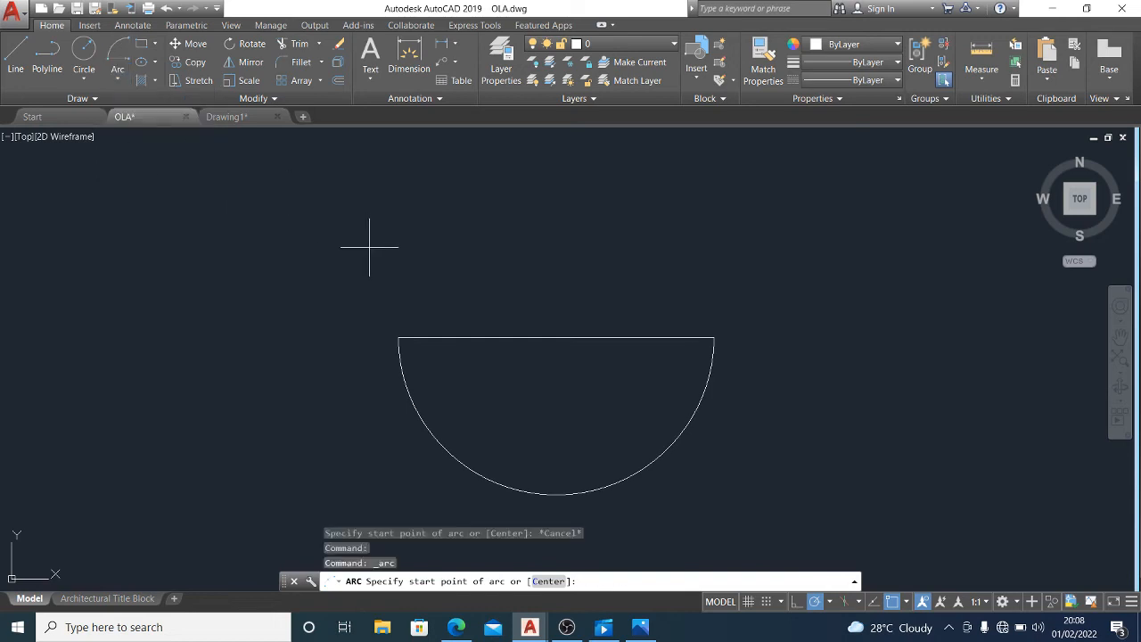
pyautogui.click(396, 339)
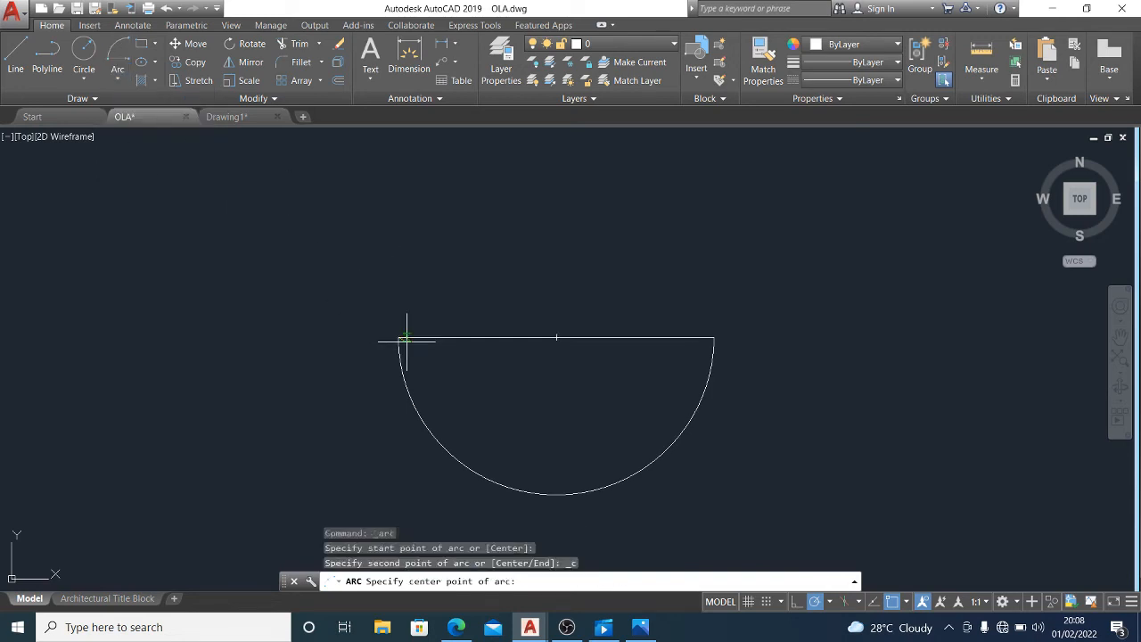
pyautogui.click(557, 338)
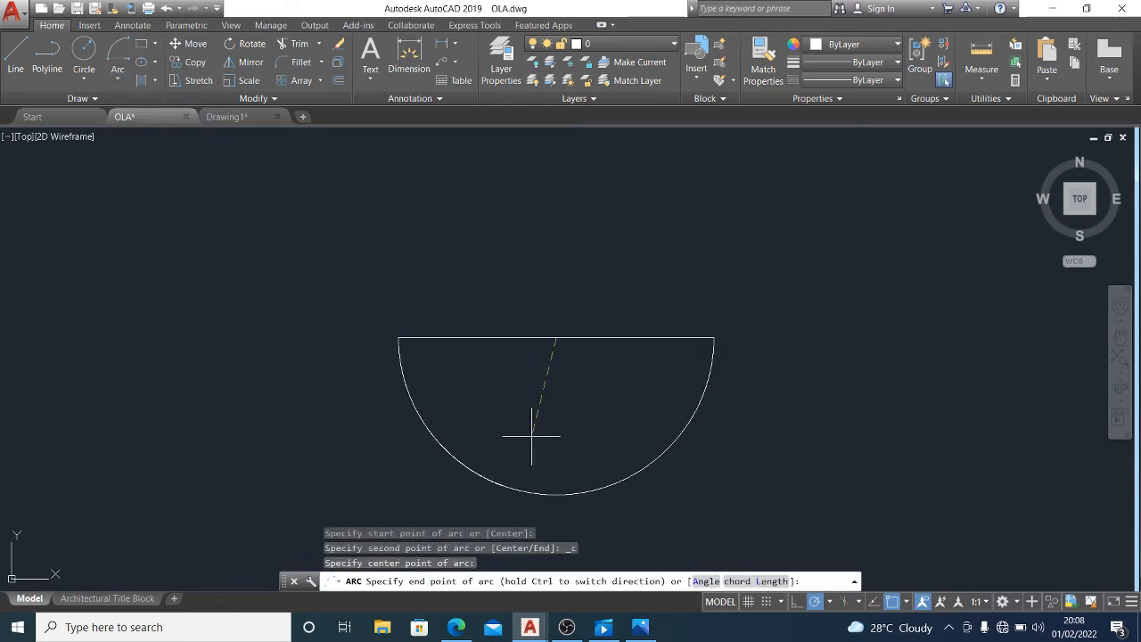
pyautogui.press('Escape')
pyautogui.press('Return')
pyautogui.click(397, 337)
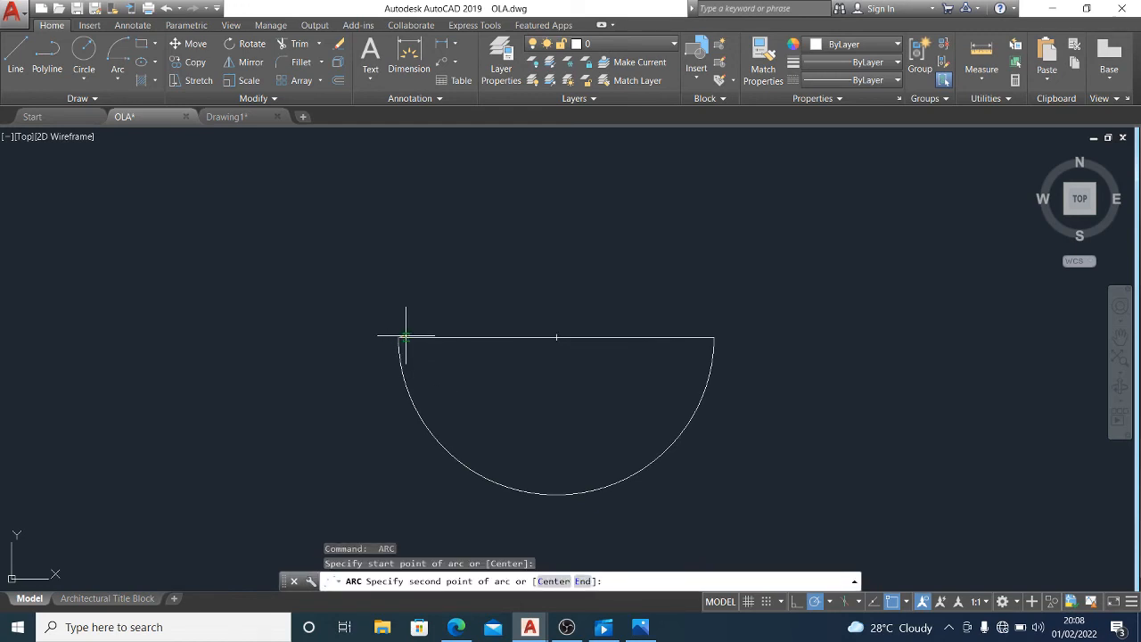
pyautogui.click(557, 338)
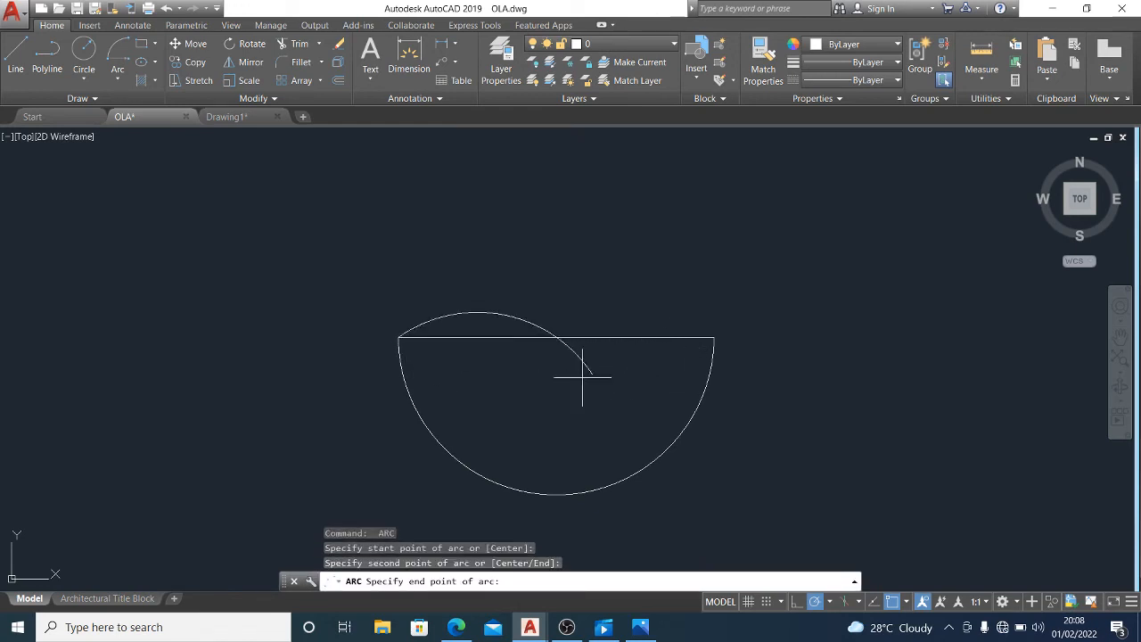
pyautogui.press('Escape')
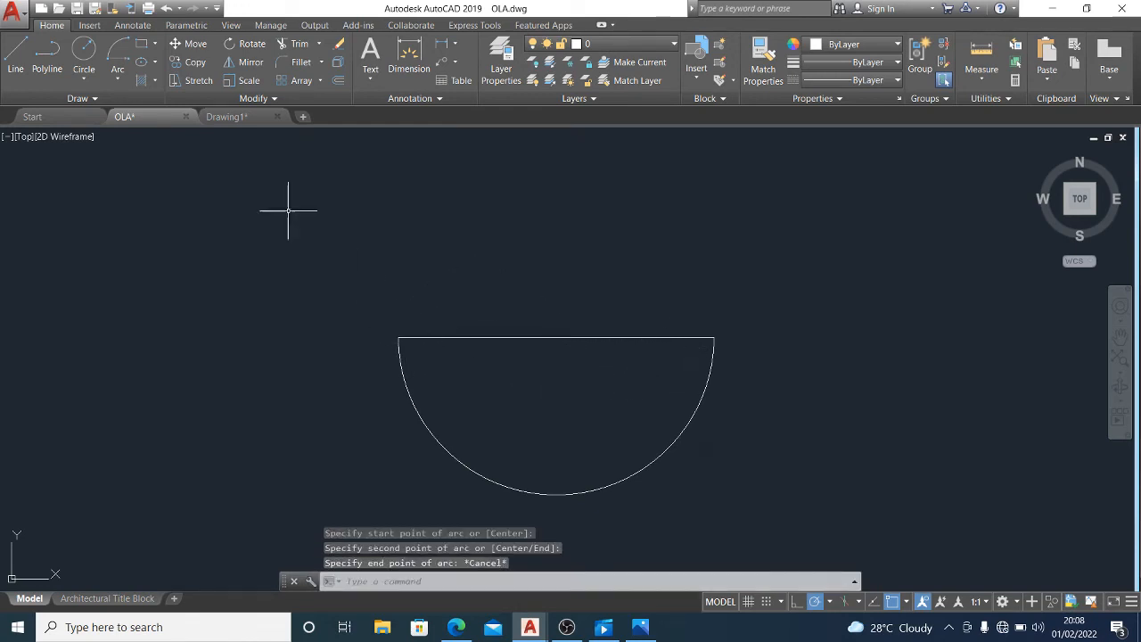
# Draw an arc above the line, centred on its midpoint, from the right endpoint to the left endpoint to complete the circle
pyautogui.click(118, 78)
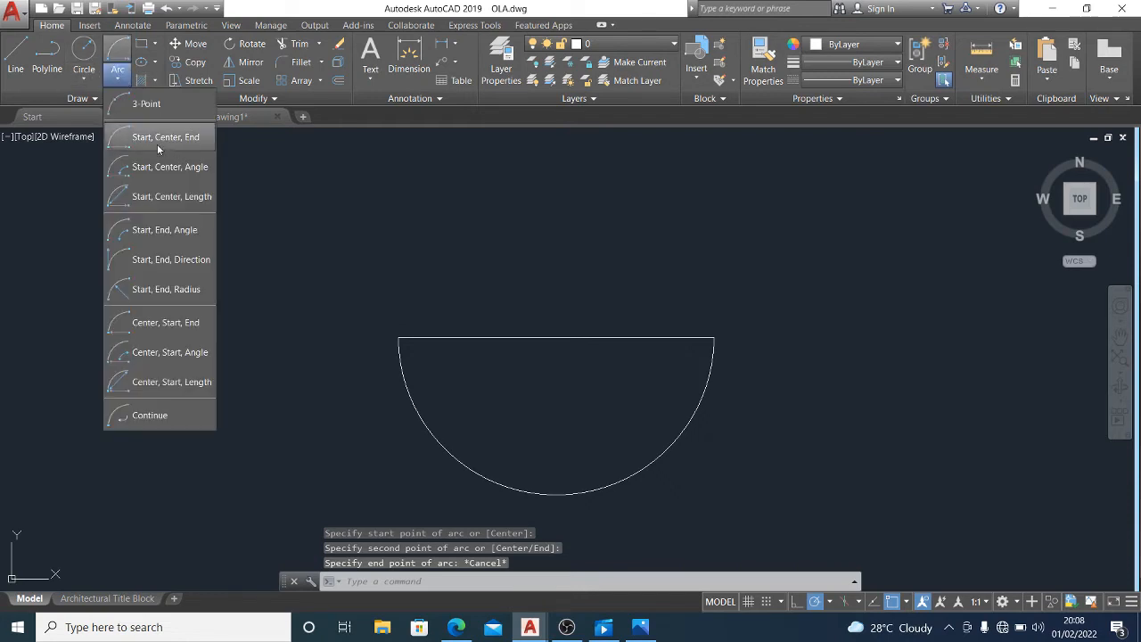
pyautogui.click(158, 144)
pyautogui.click(398, 337)
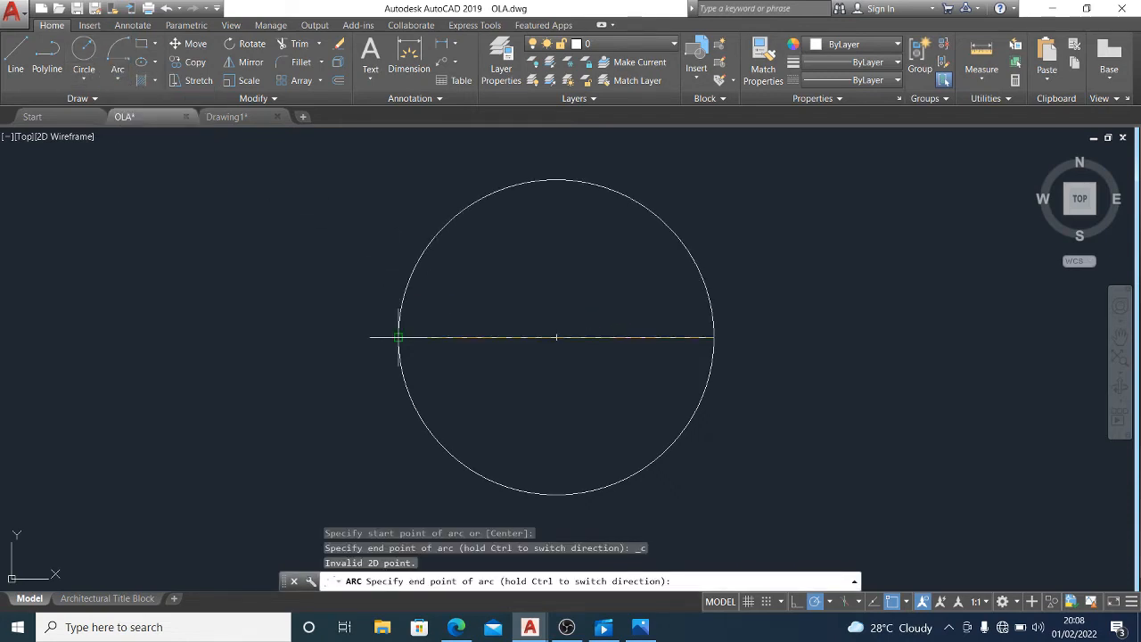
pyautogui.press('Return')
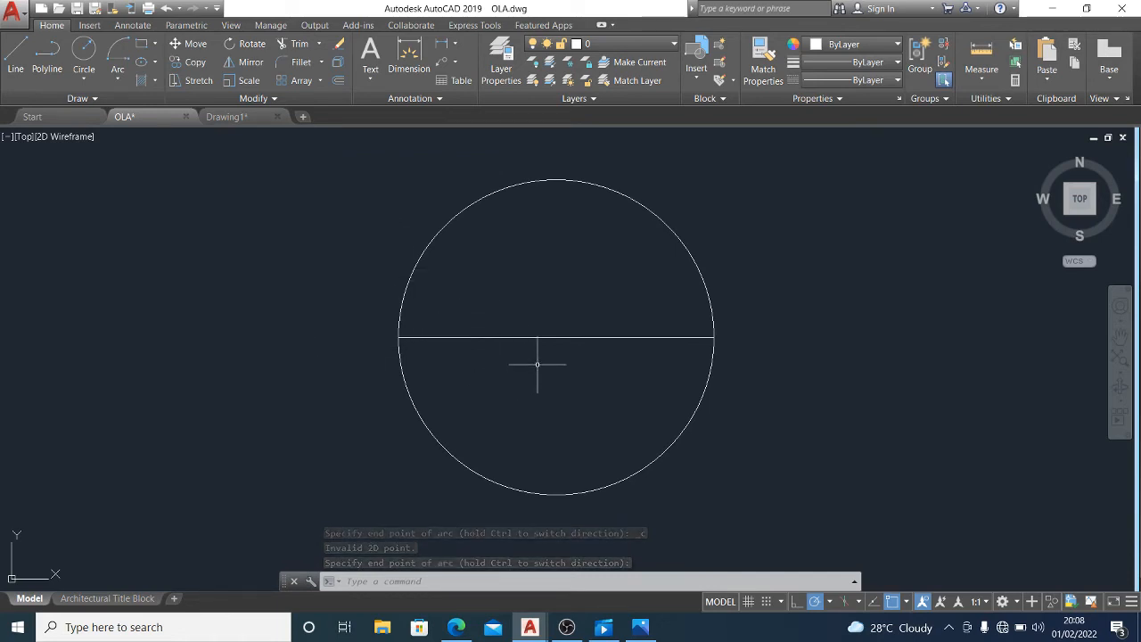
# Select the horizontal line and all the arcs around it and erase them
pyautogui.scroll(-4, 418, 429)
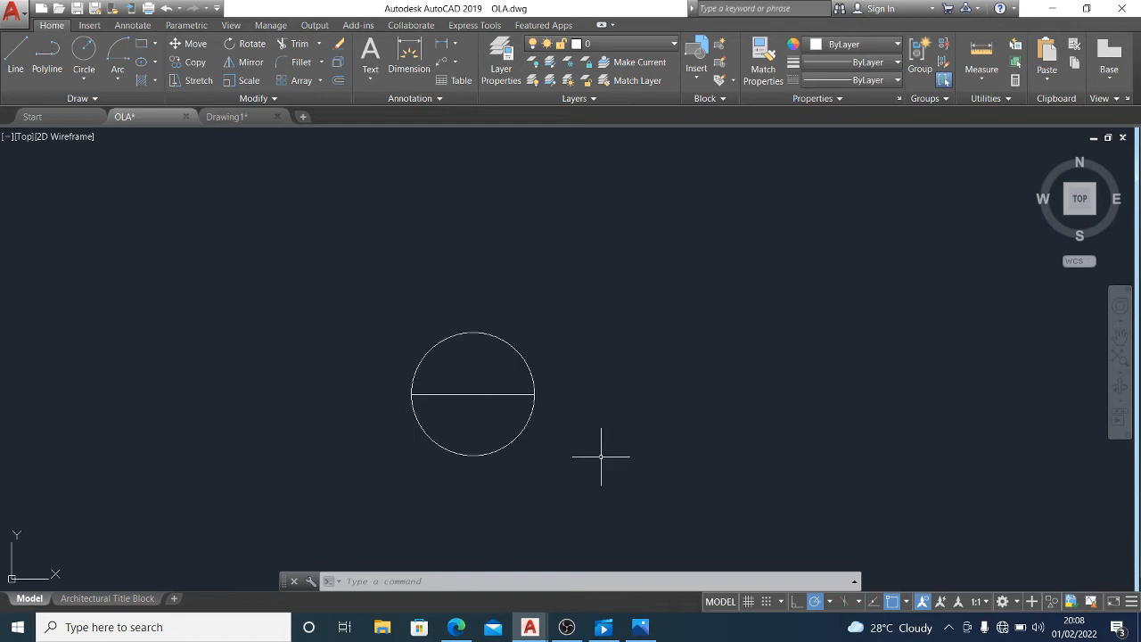
pyautogui.click(613, 483)
pyautogui.click(237, 233)
pyautogui.press('Delete')
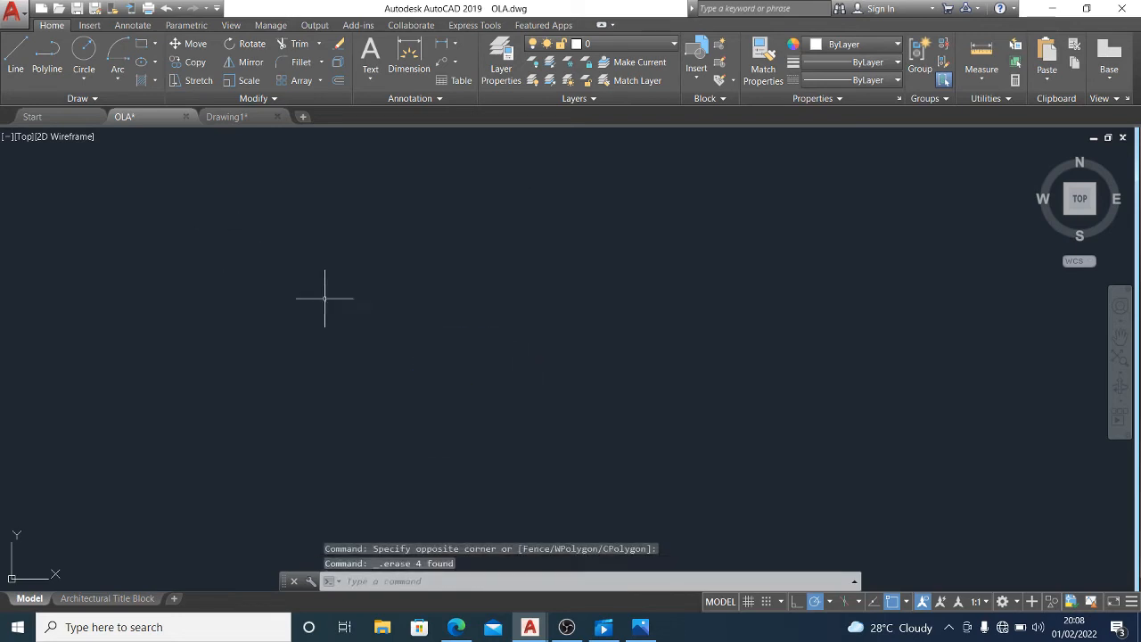
# Draw a new single horizontal line in the empty drawing area
pyautogui.write('l')
pyautogui.press('Return')
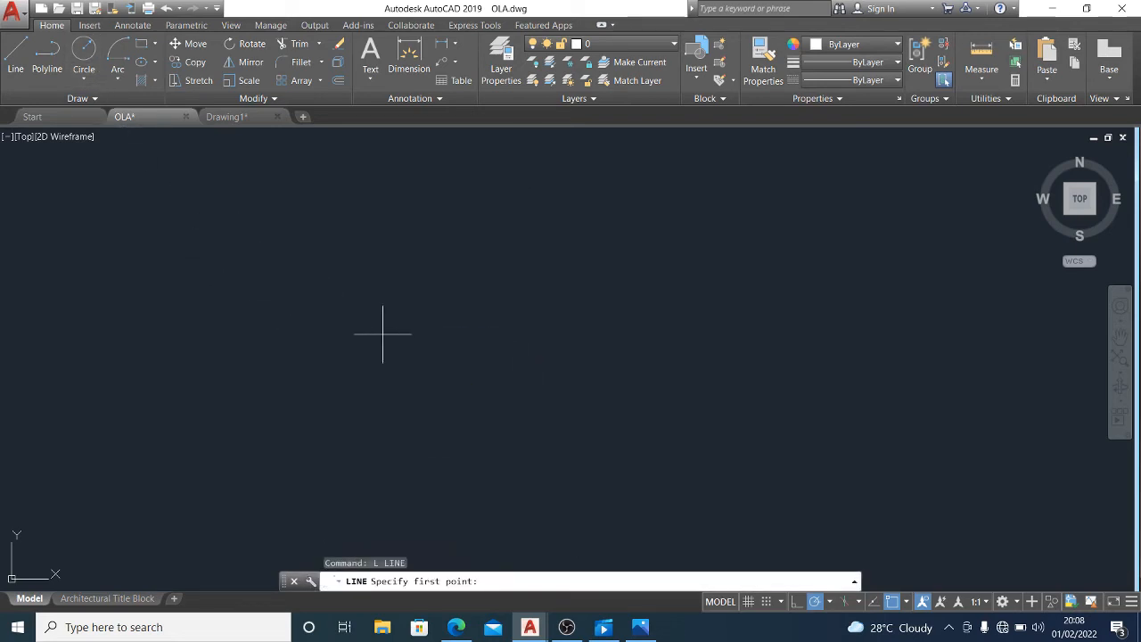
pyautogui.click(385, 334)
pyautogui.click(626, 334)
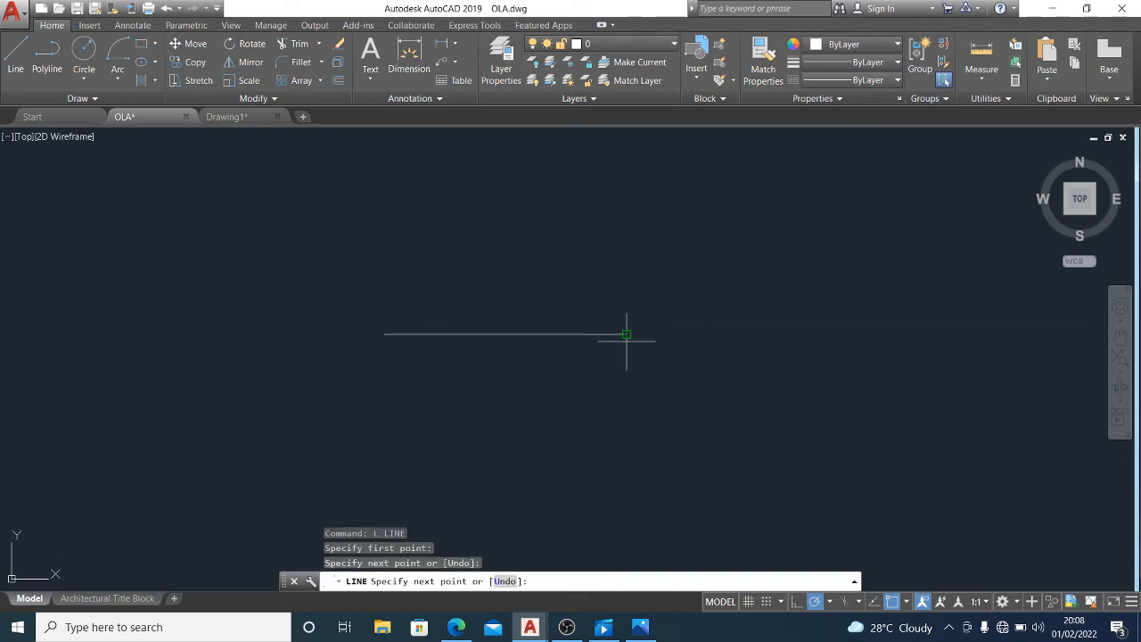
pyautogui.press('Escape')
pyautogui.click(119, 81)
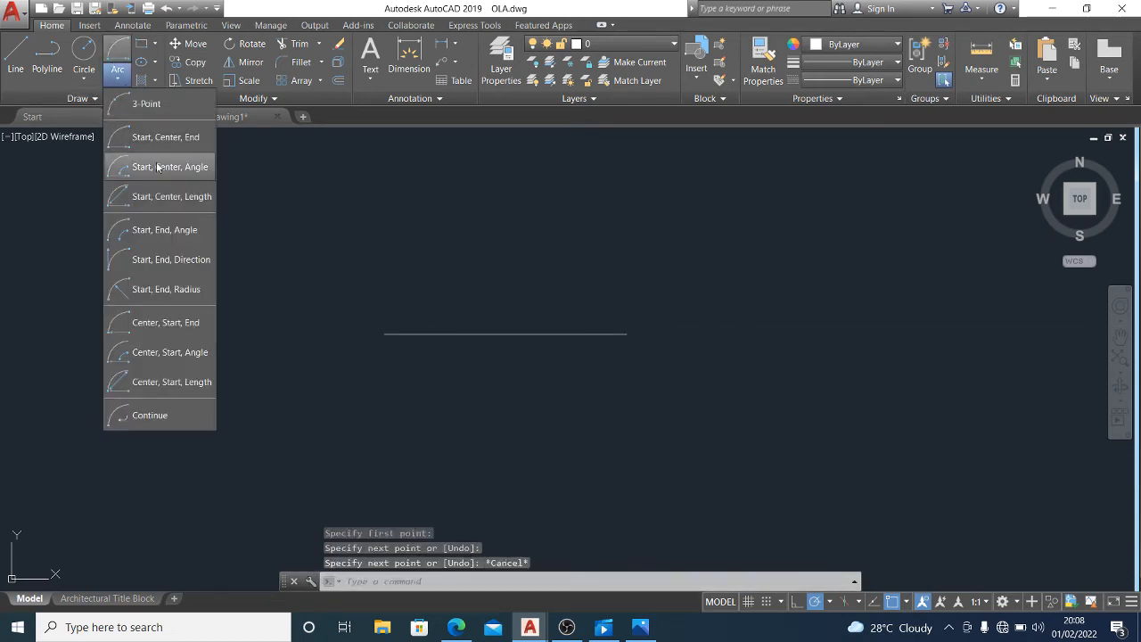
pyautogui.click(144, 134)
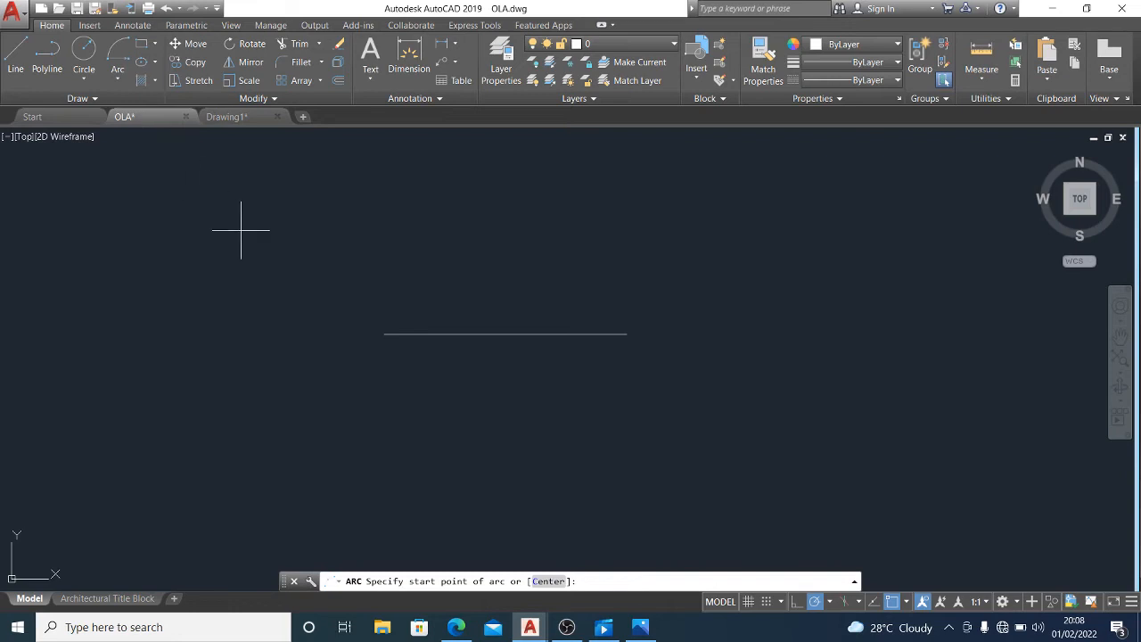
pyautogui.click(390, 333)
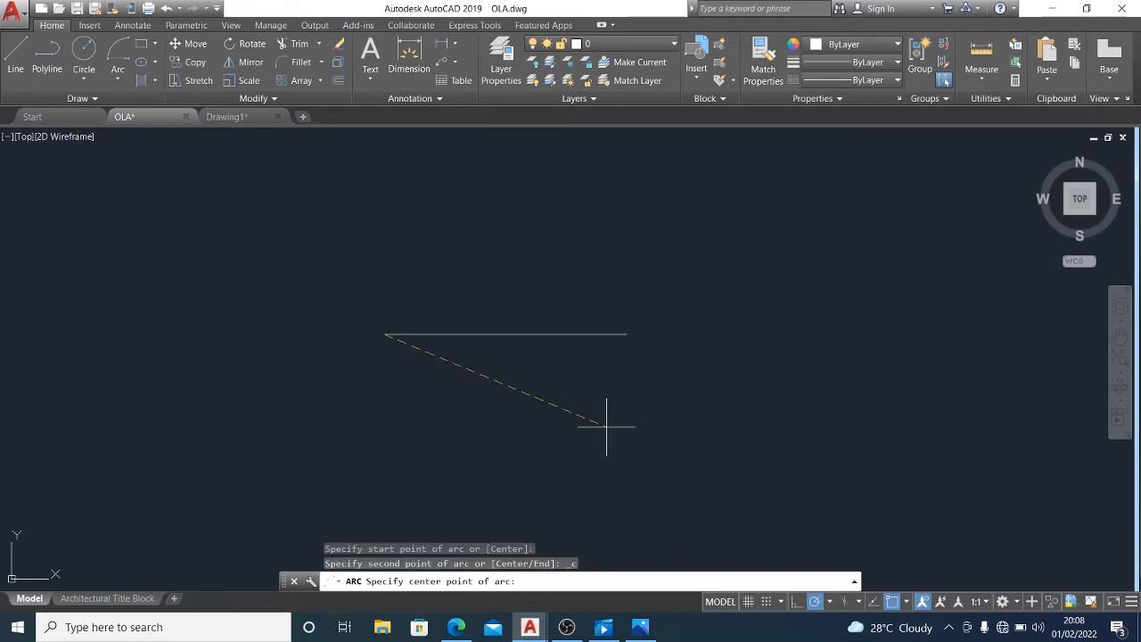
pyautogui.click(627, 333)
pyautogui.press('Escape')
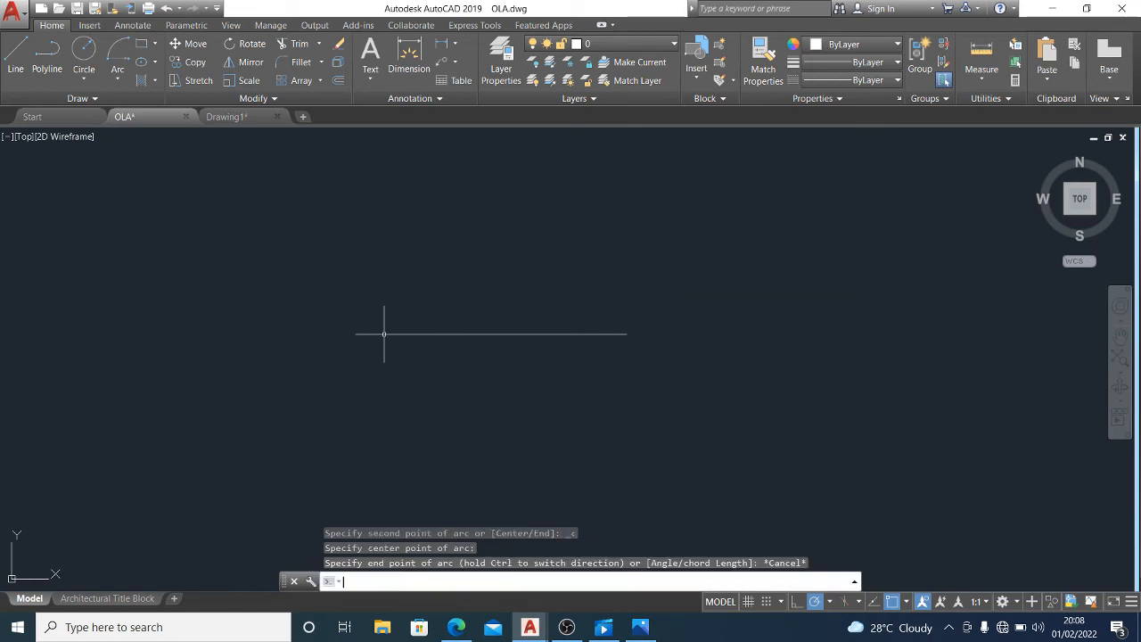
# Try to draw a three-point arc from the line's left endpoint through its midpoint to its right endpoint
pyautogui.press('Return')
pyautogui.click(385, 334)
pyautogui.click(504, 334)
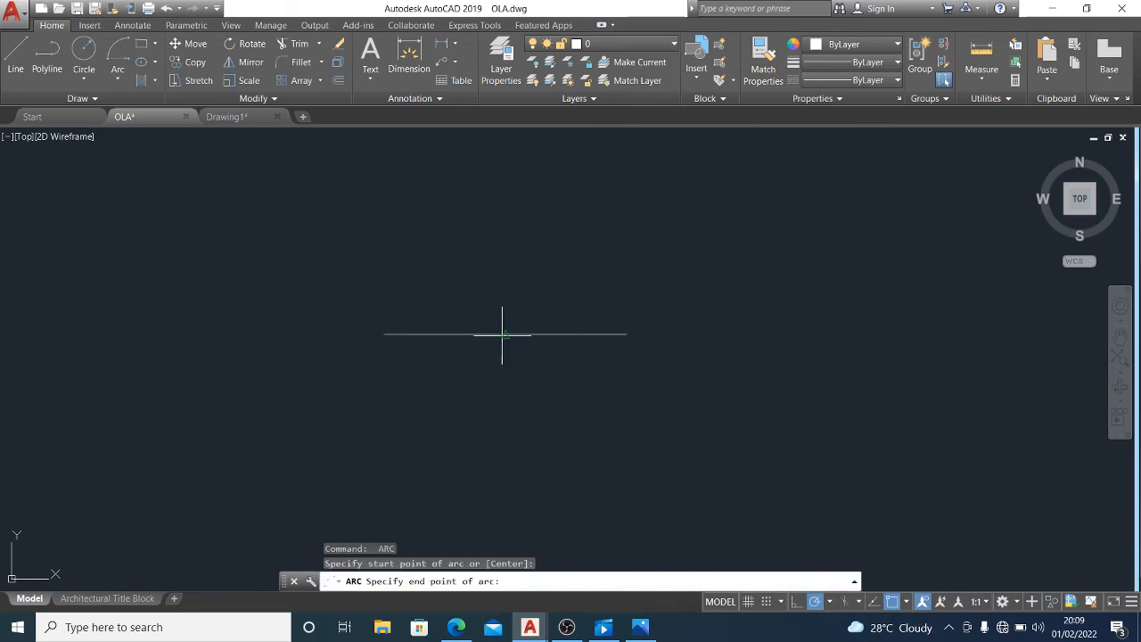
pyautogui.click(627, 334)
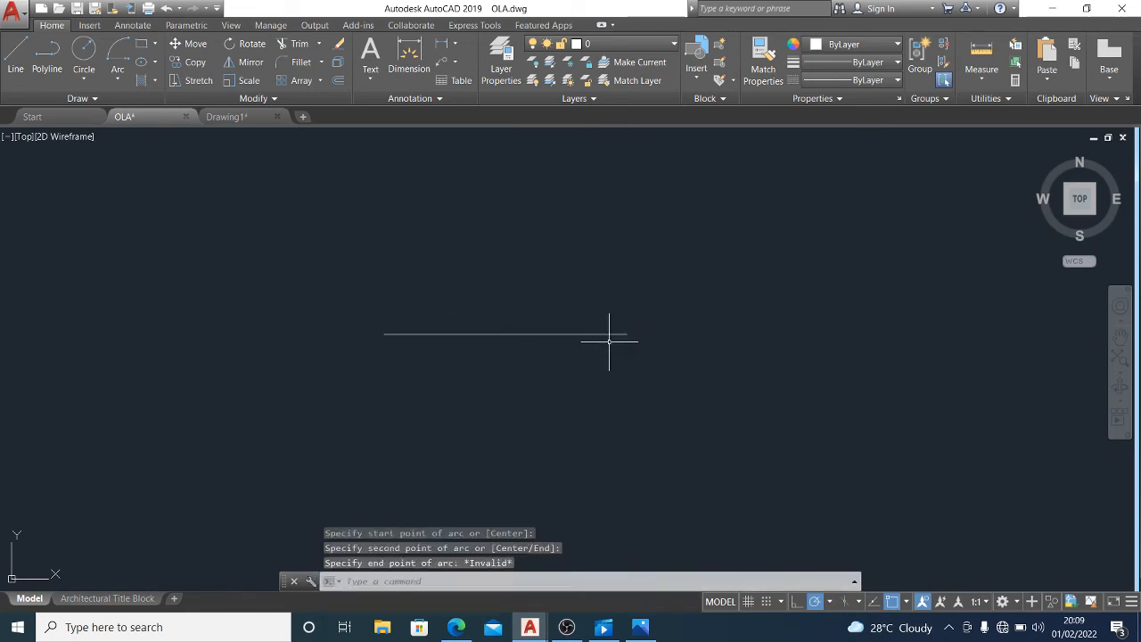
pyautogui.press('Return')
pyautogui.click(384, 334)
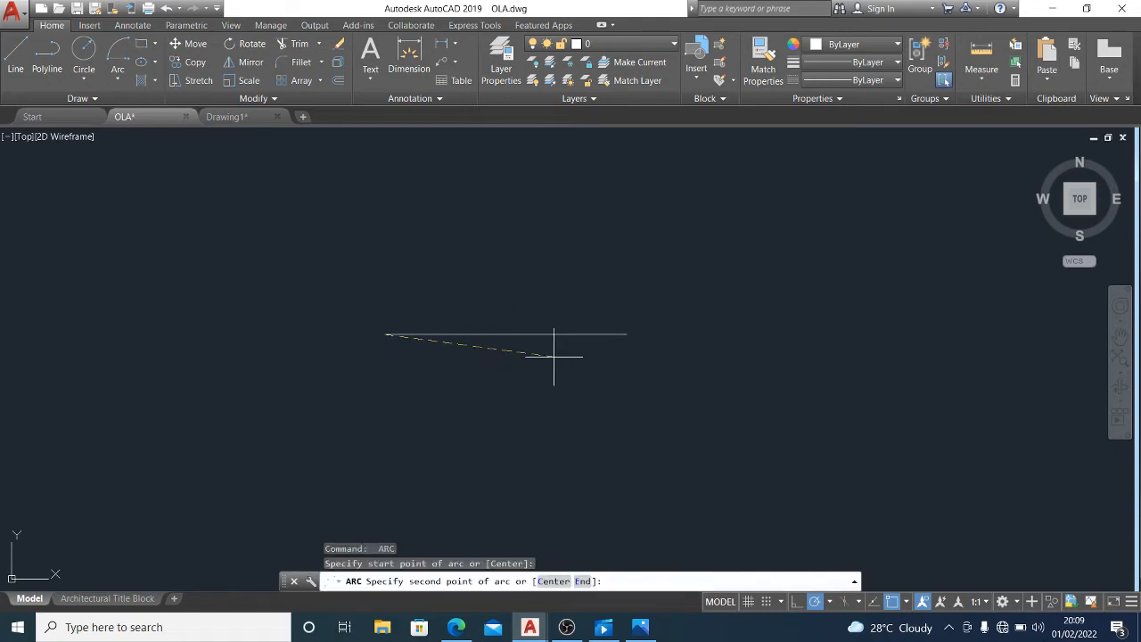
pyautogui.click(504, 335)
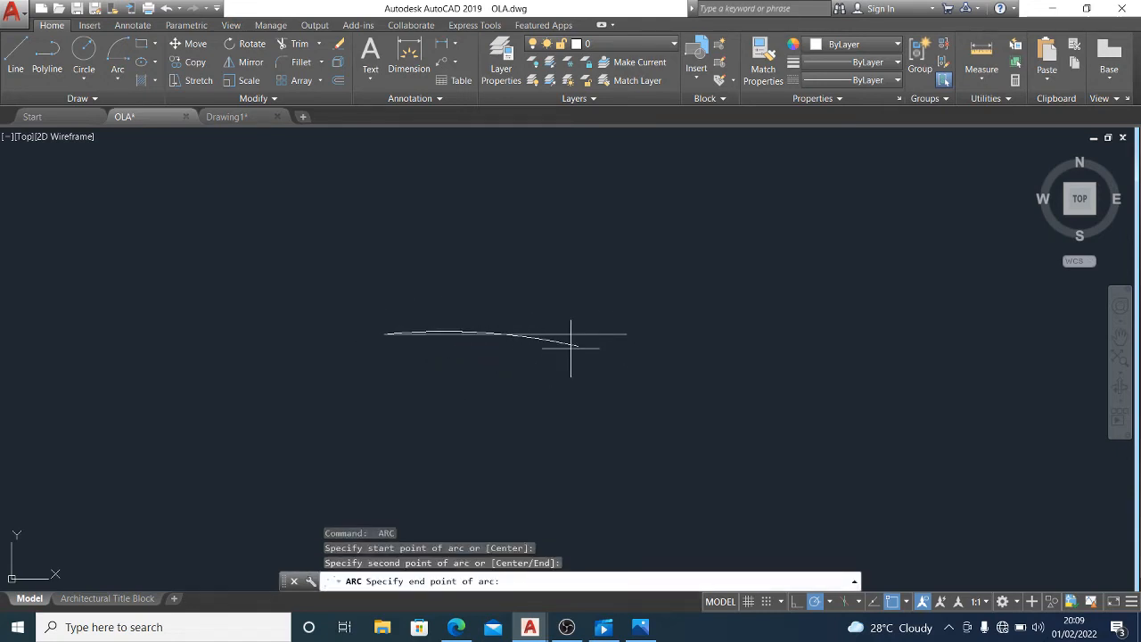
pyautogui.press('Escape')
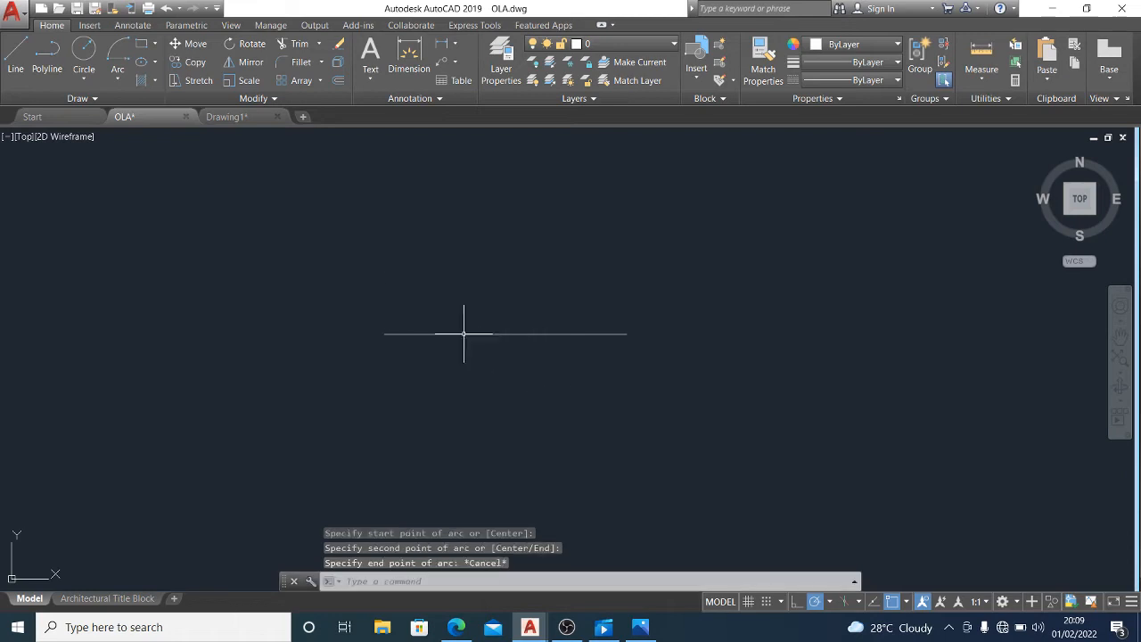
# Draw a three-point arc below the line, from its left endpoint through its right endpoint to just above it
pyautogui.press('Return')
pyautogui.click(384, 334)
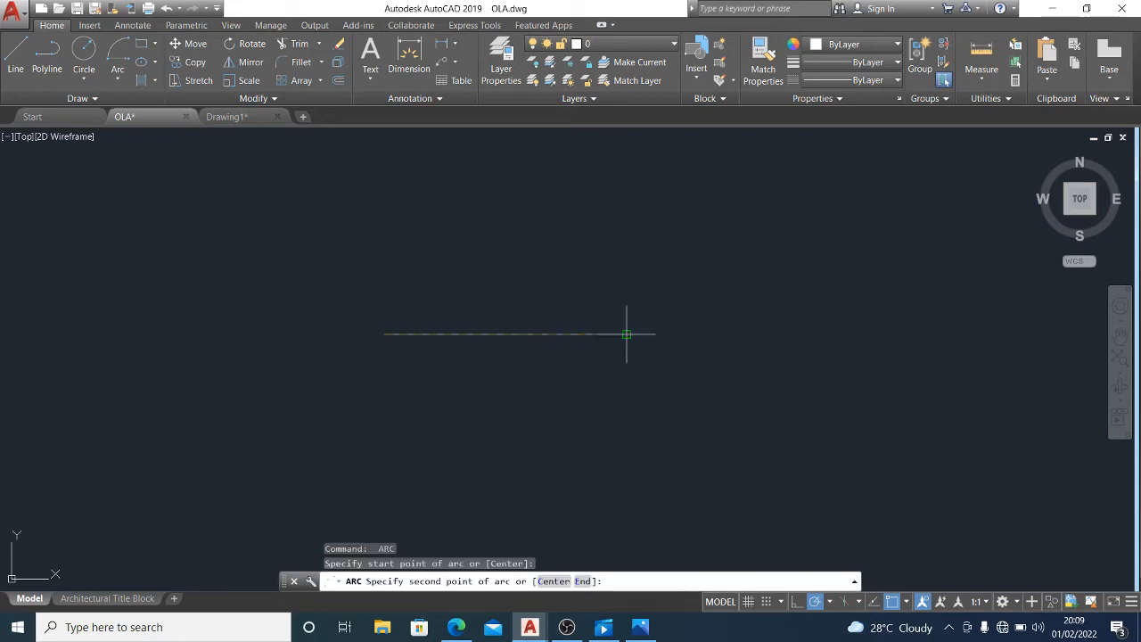
pyautogui.click(627, 334)
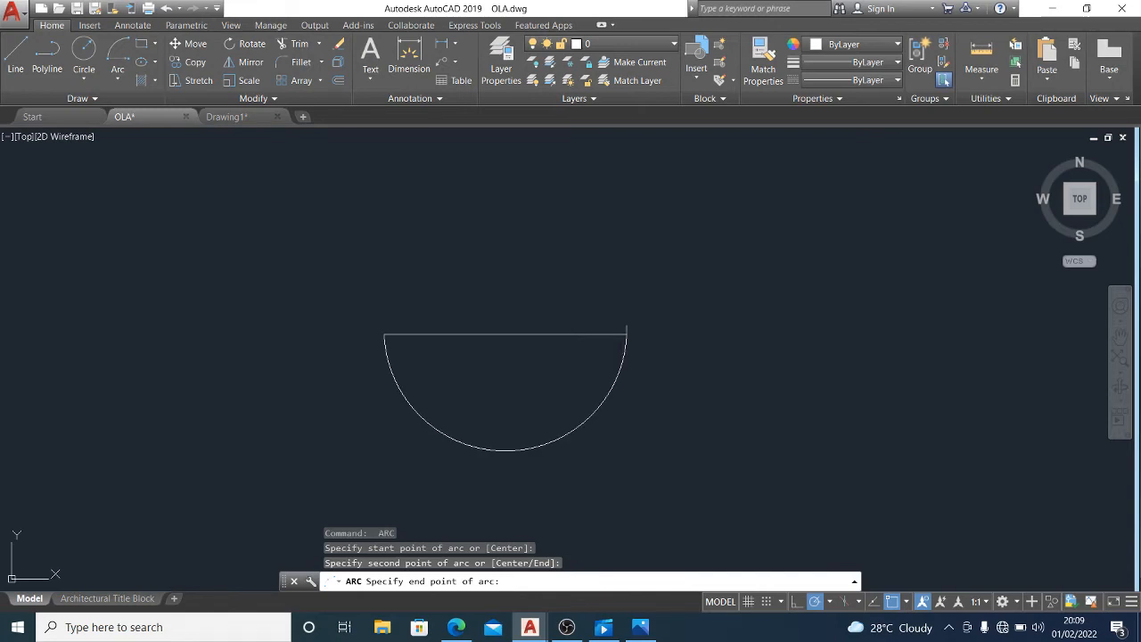
pyautogui.click(627, 335)
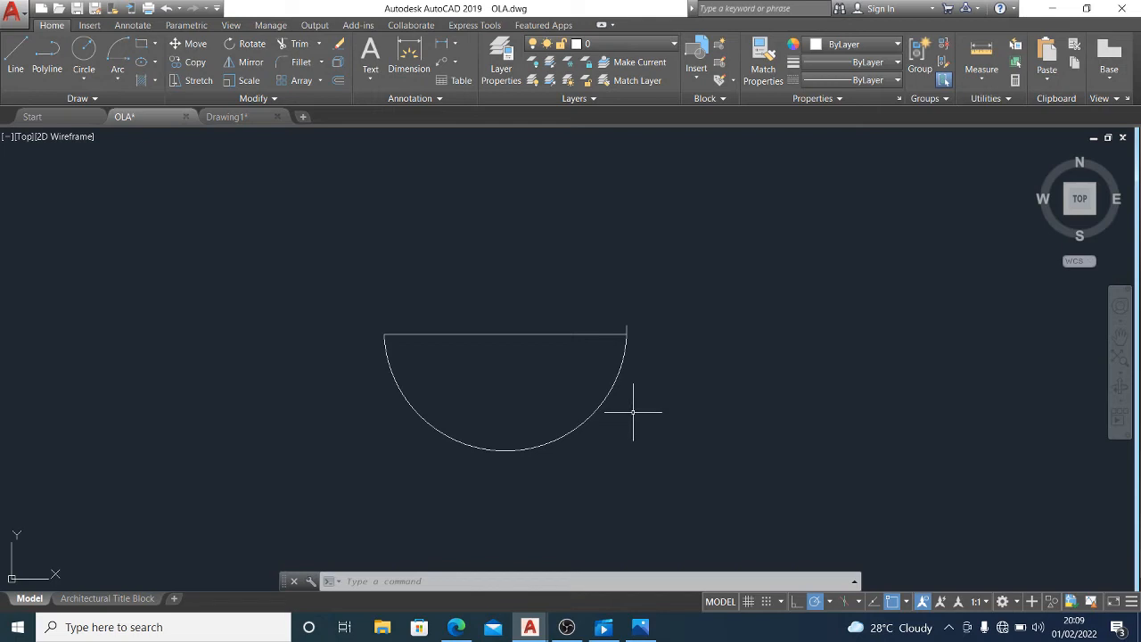
pyautogui.click(651, 428)
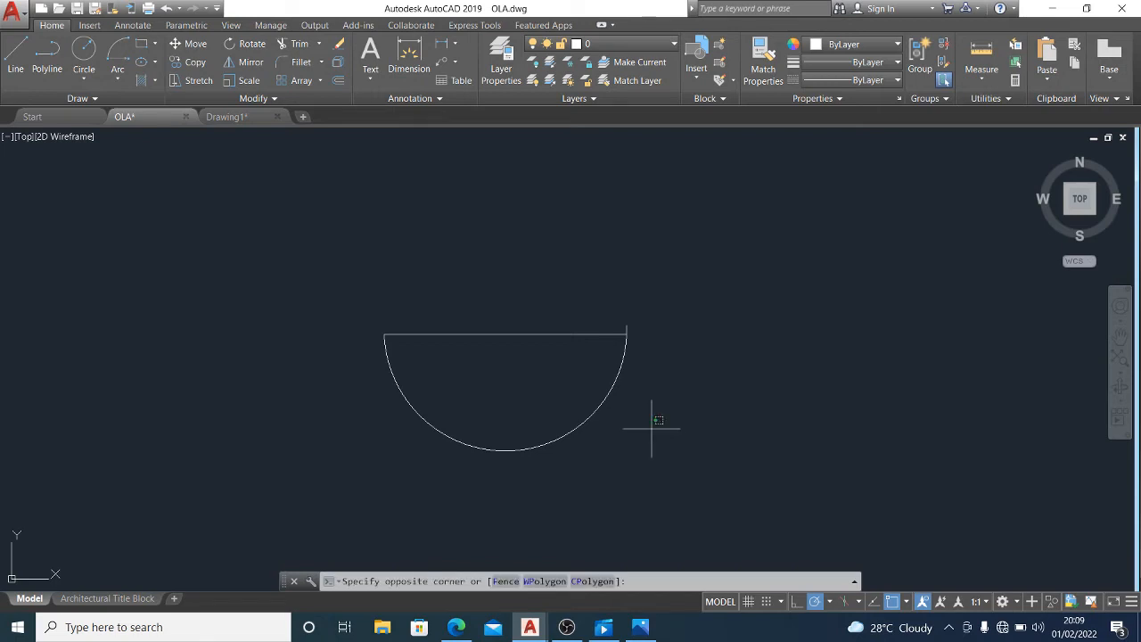
pyautogui.click(609, 313)
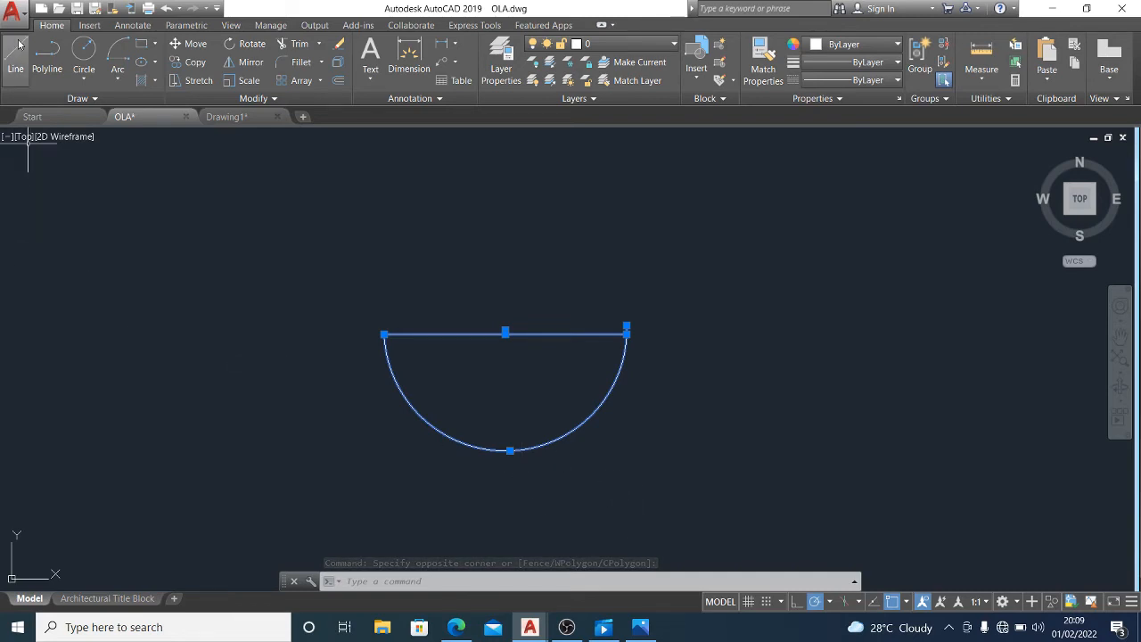
pyautogui.press('Escape')
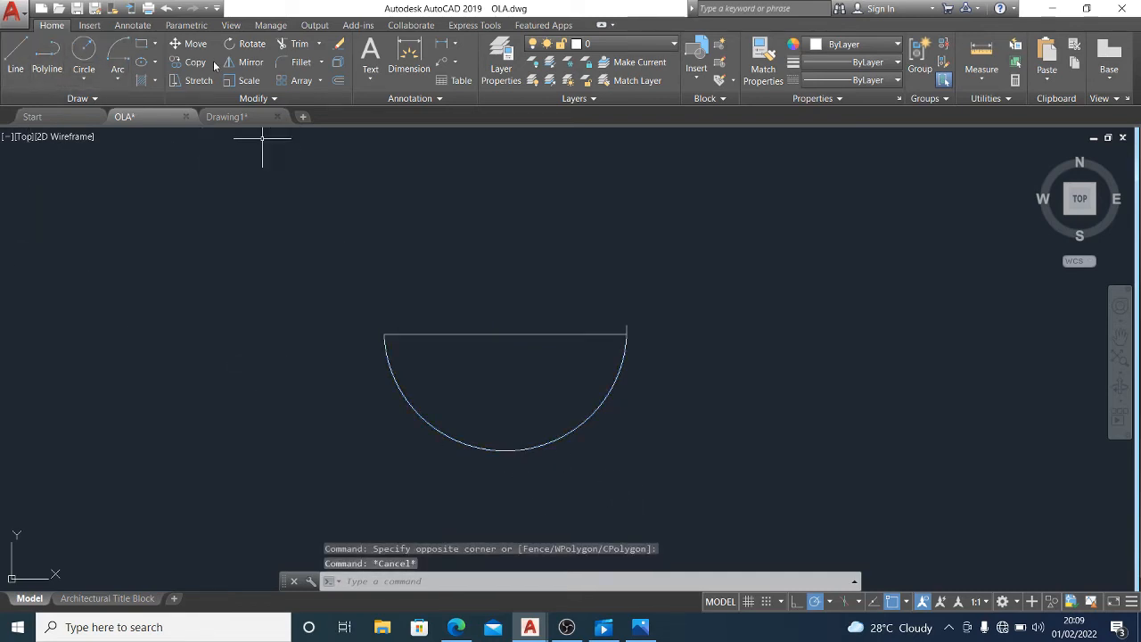
# Draw a rectangle by two opposite corners, above and to the right of the line and arc
pyautogui.click(141, 44)
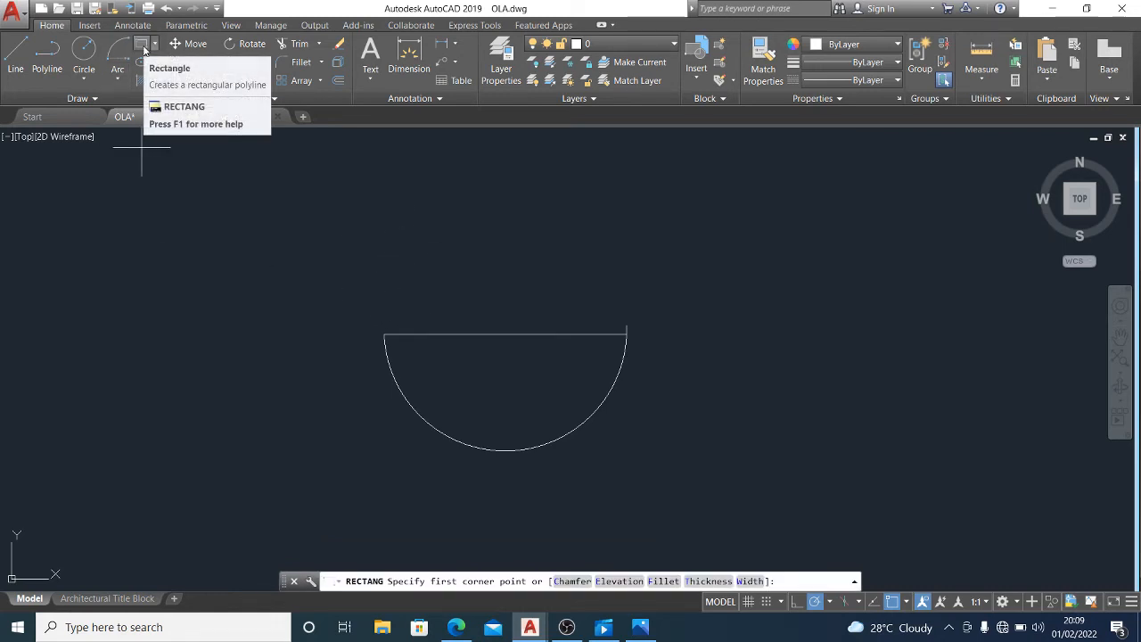
pyautogui.click(141, 44)
pyautogui.scroll(-2, 191, 339)
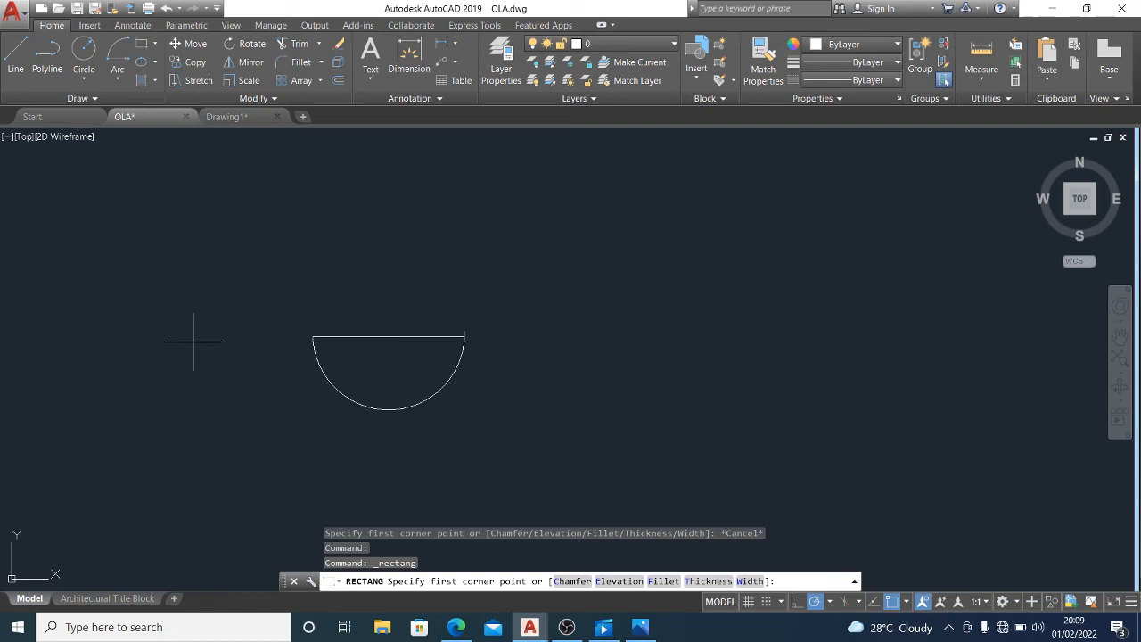
pyautogui.click(520, 242)
pyautogui.click(704, 329)
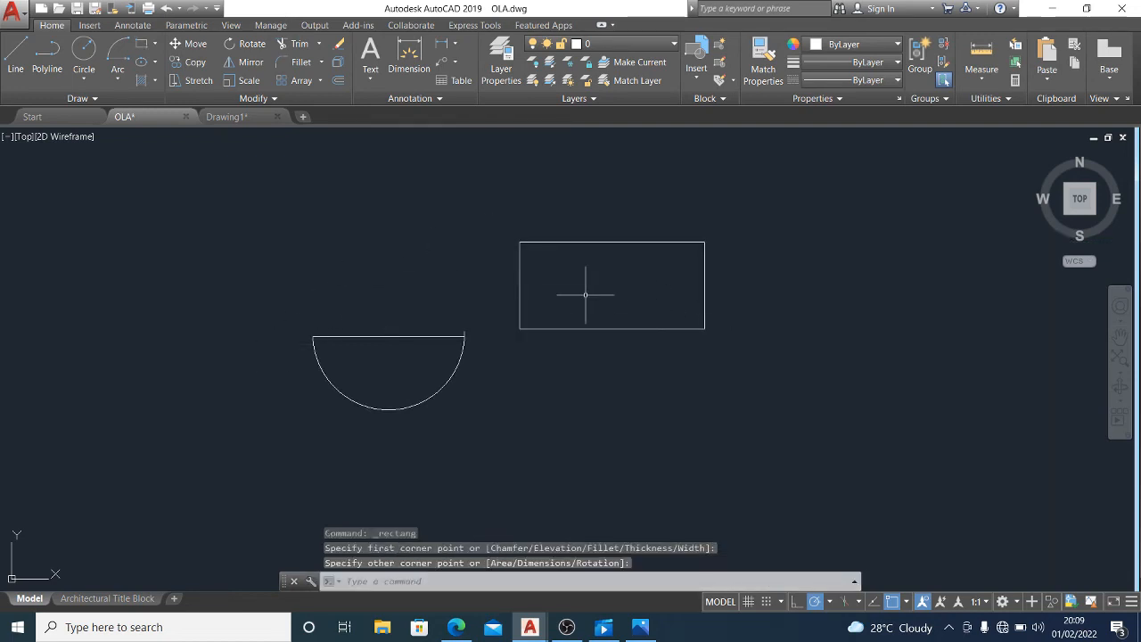
# Select the horizontal line and the arc below it and erase them, keeping only the rectangle
pyautogui.scroll(-4, 438, 328)
pyautogui.scroll(2, 553, 308)
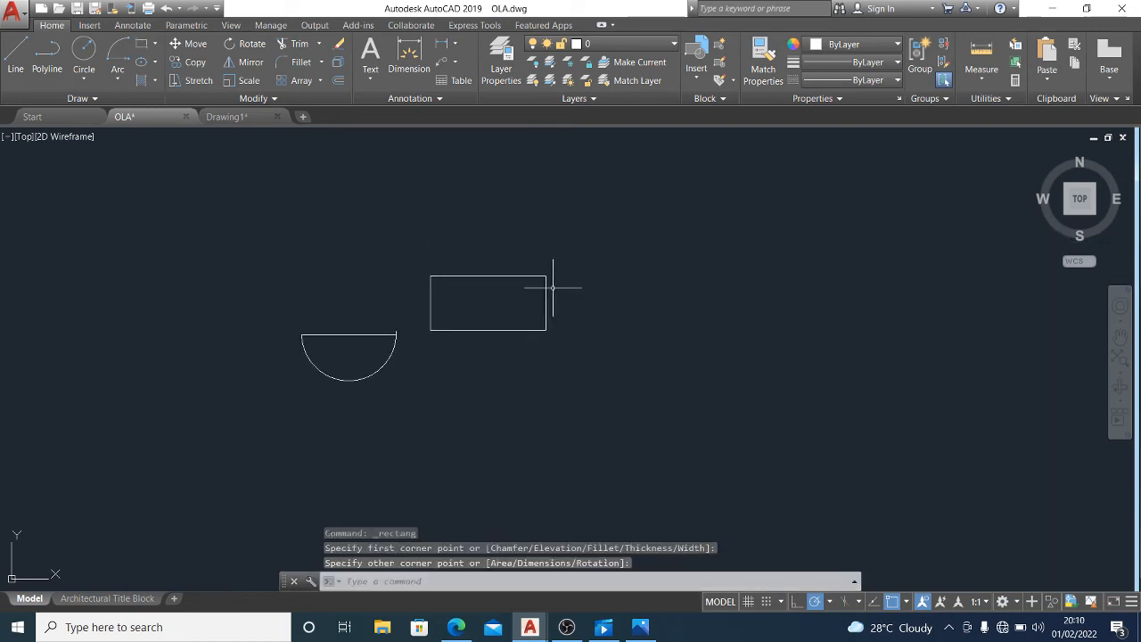
pyautogui.scroll(2, 550, 287)
pyautogui.click(320, 436)
pyautogui.click(140, 318)
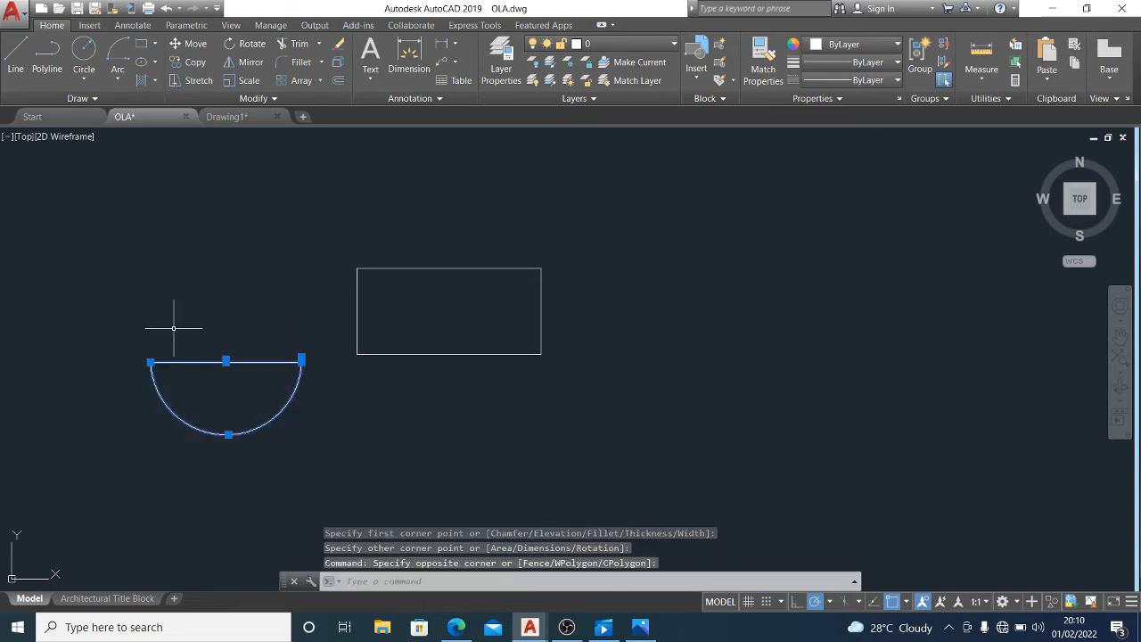
pyautogui.press('Delete')
# Draw two concentric circles in the right half of the rectangle, with radii of about 689' and 416'
pyautogui.scroll(2, 494, 284)
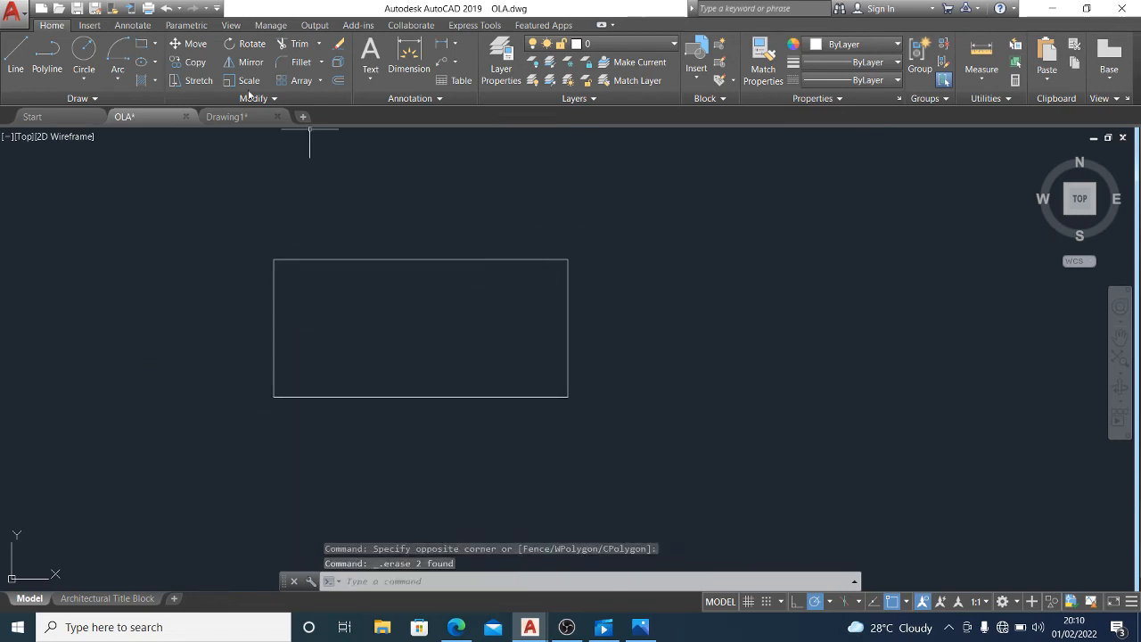
pyautogui.click(83, 53)
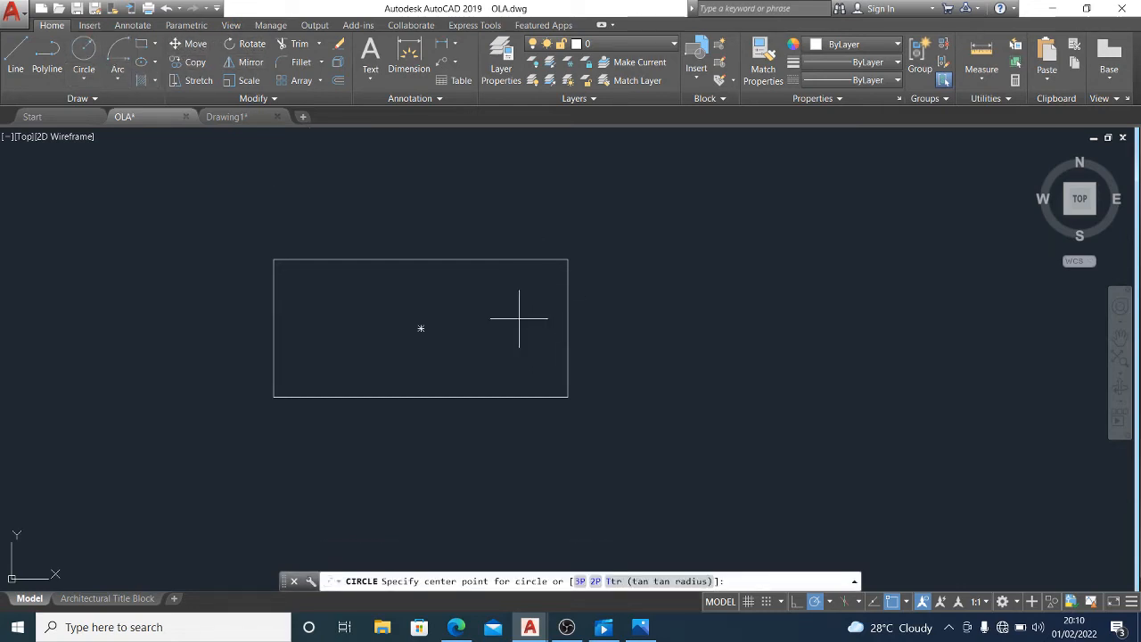
pyautogui.click(486, 314)
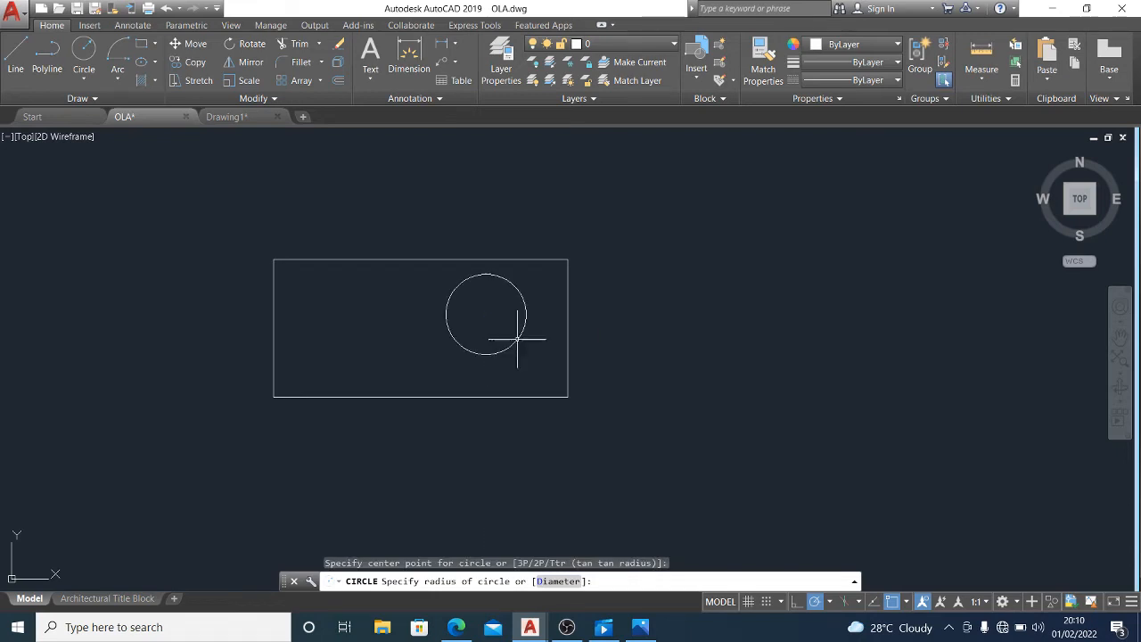
pyautogui.click(517, 339)
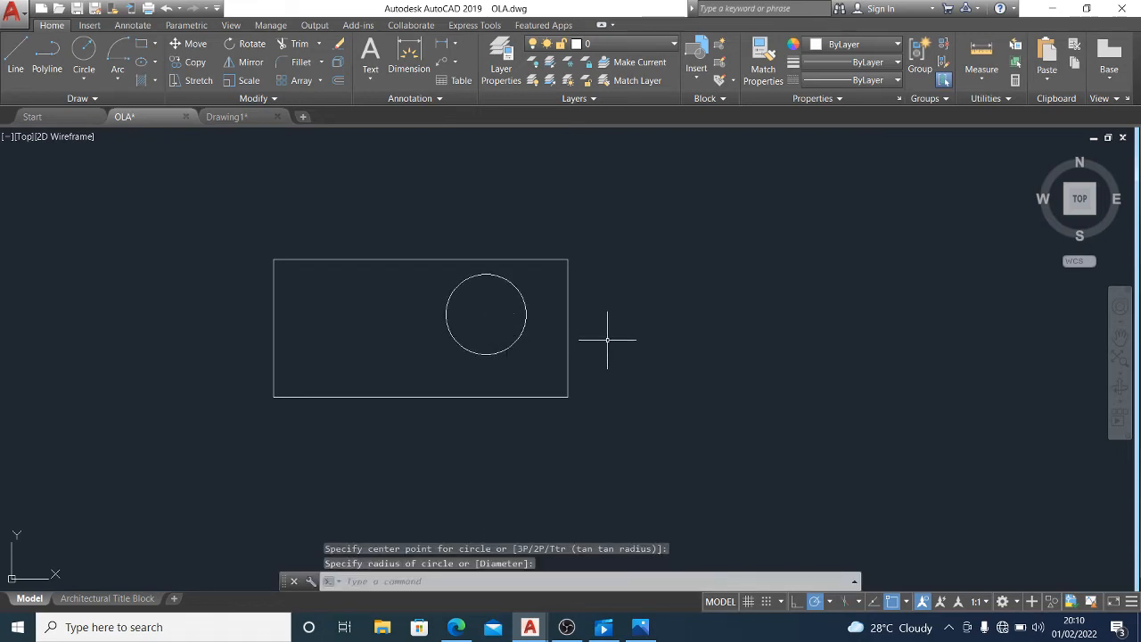
pyautogui.click(84, 56)
pyautogui.click(485, 314)
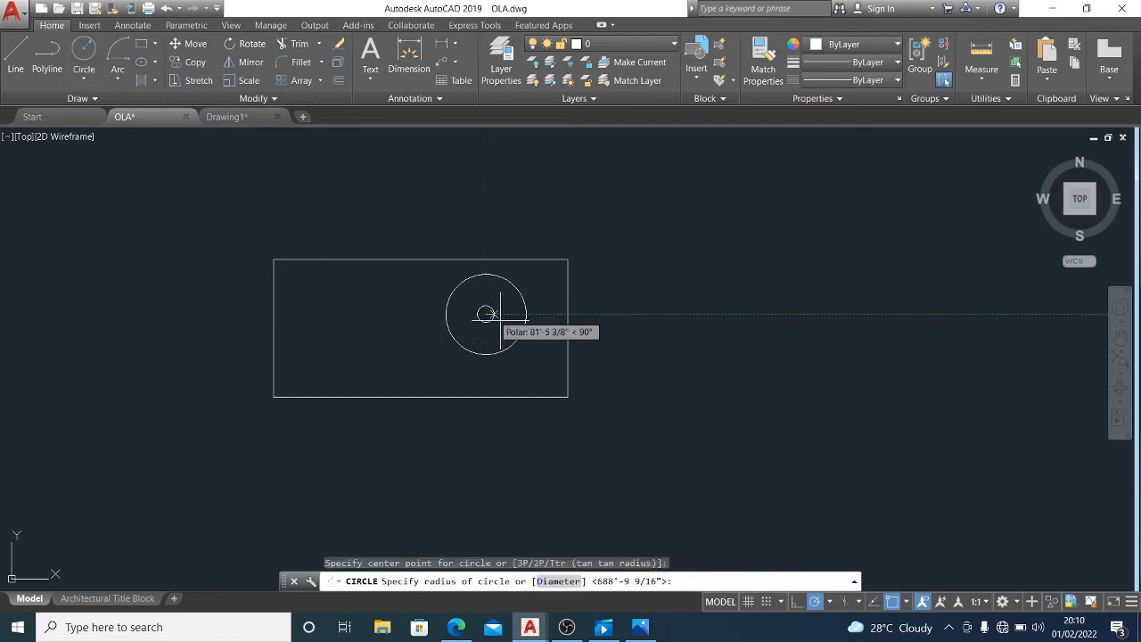
pyautogui.click(482, 339)
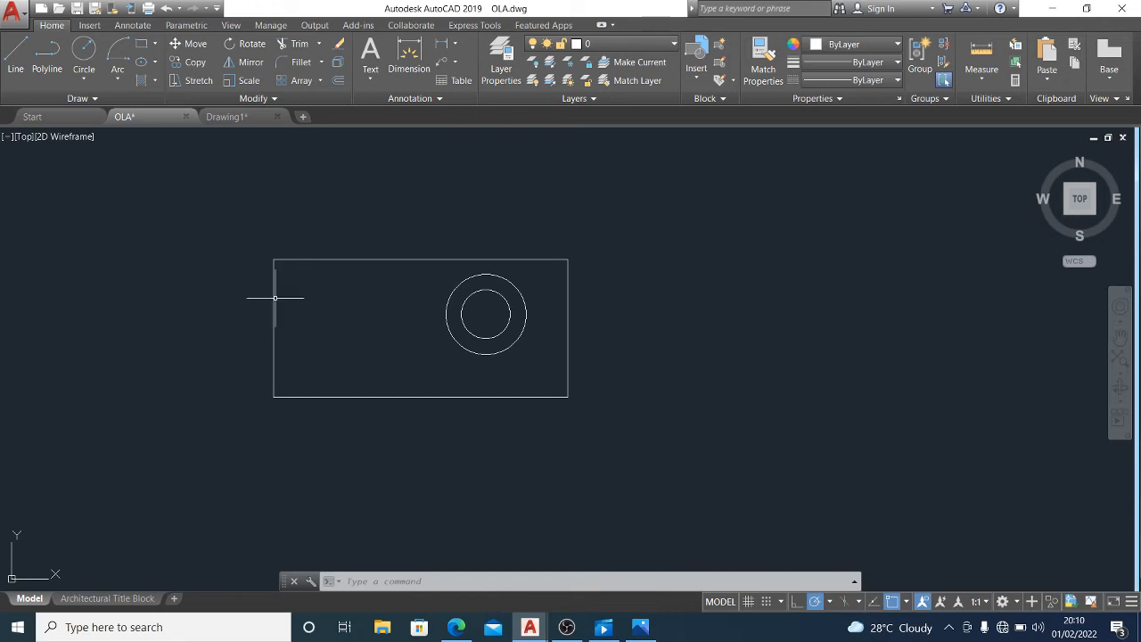
# Draw a second rectangle of similar size to the right of the first, with its top edge roughly level
pyautogui.click(142, 44)
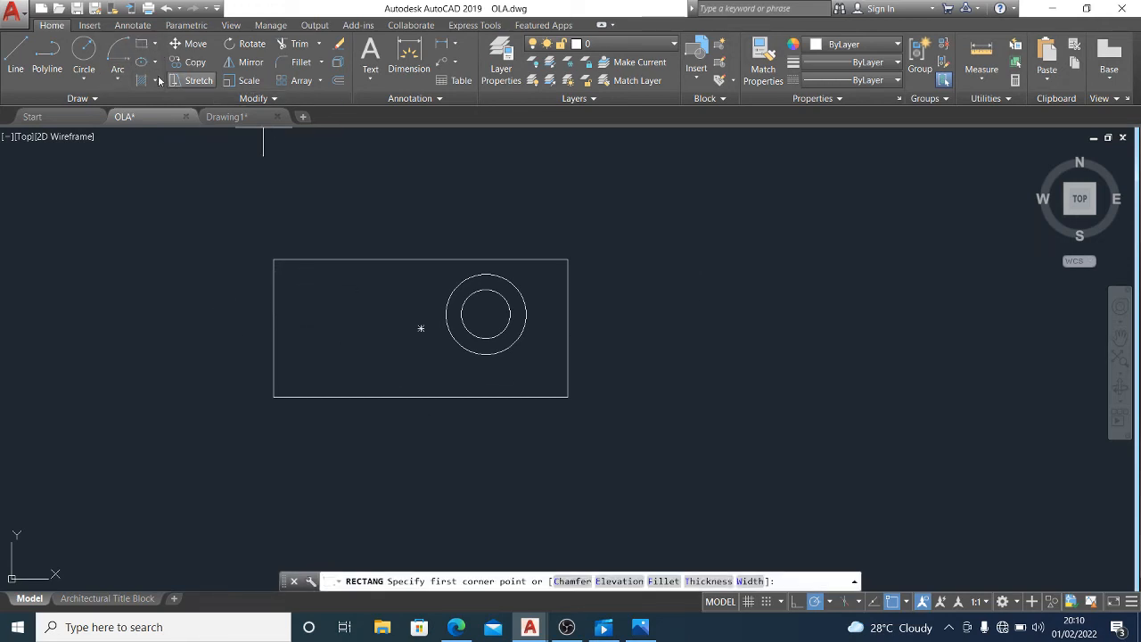
pyautogui.click(141, 43)
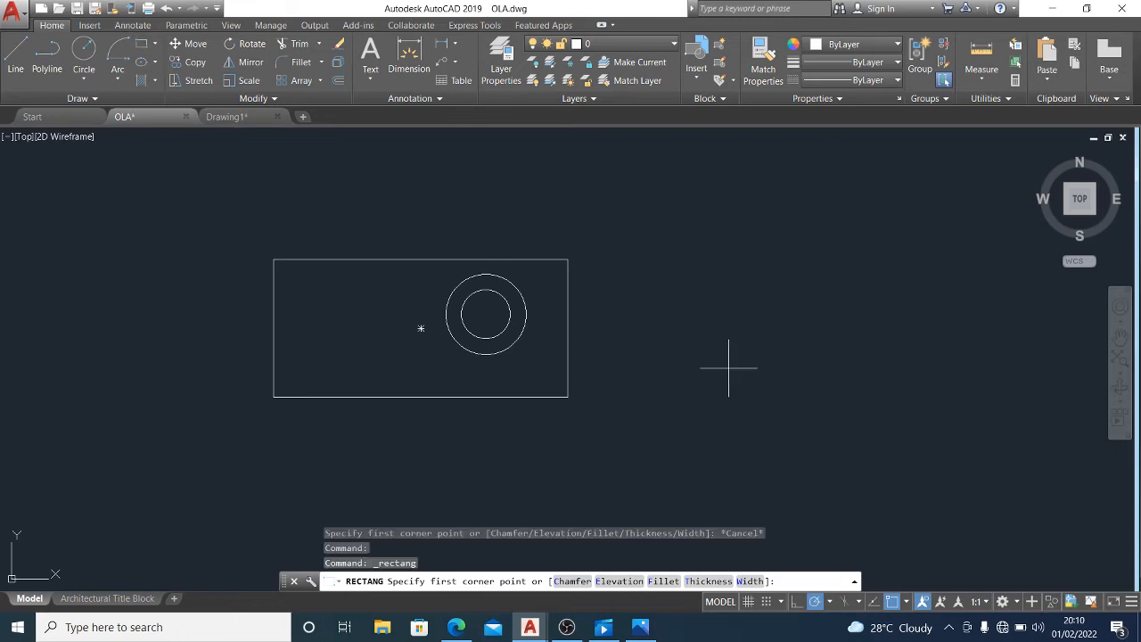
pyautogui.click(667, 258)
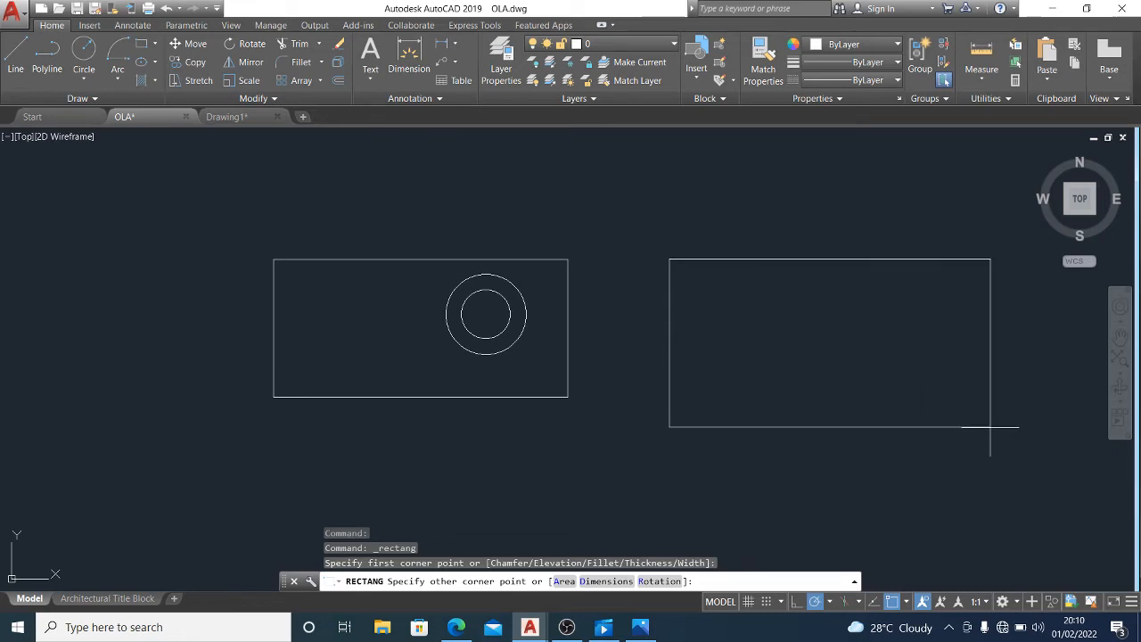
pyautogui.click(946, 405)
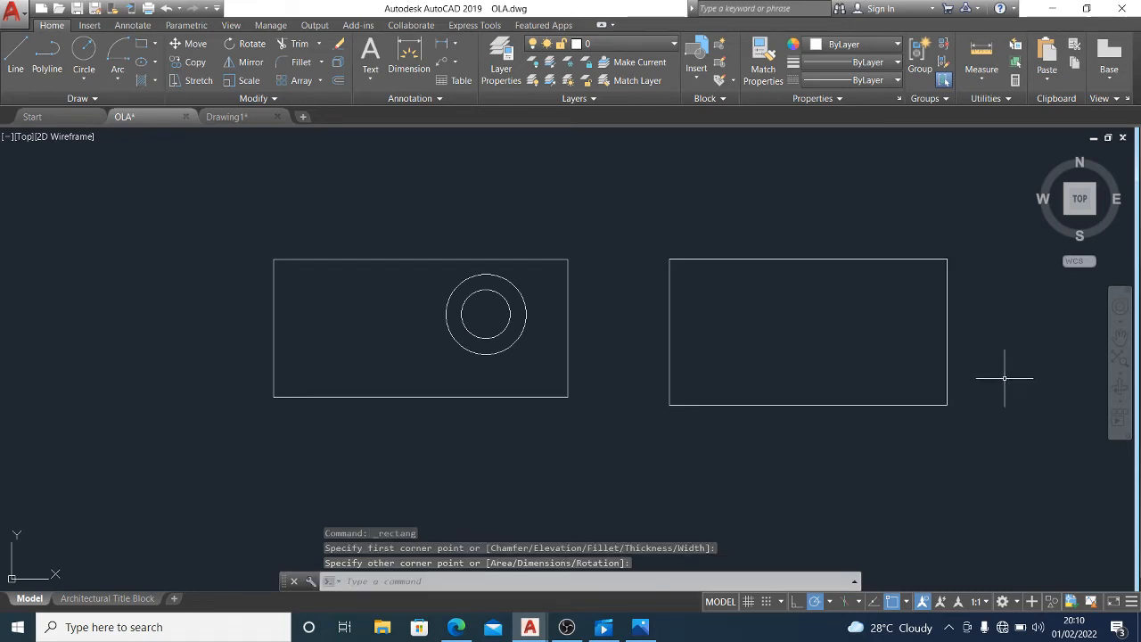
# Draw a circle with a radius of about 521' near the upper-left corner of the second rectangle
pyautogui.click(83, 51)
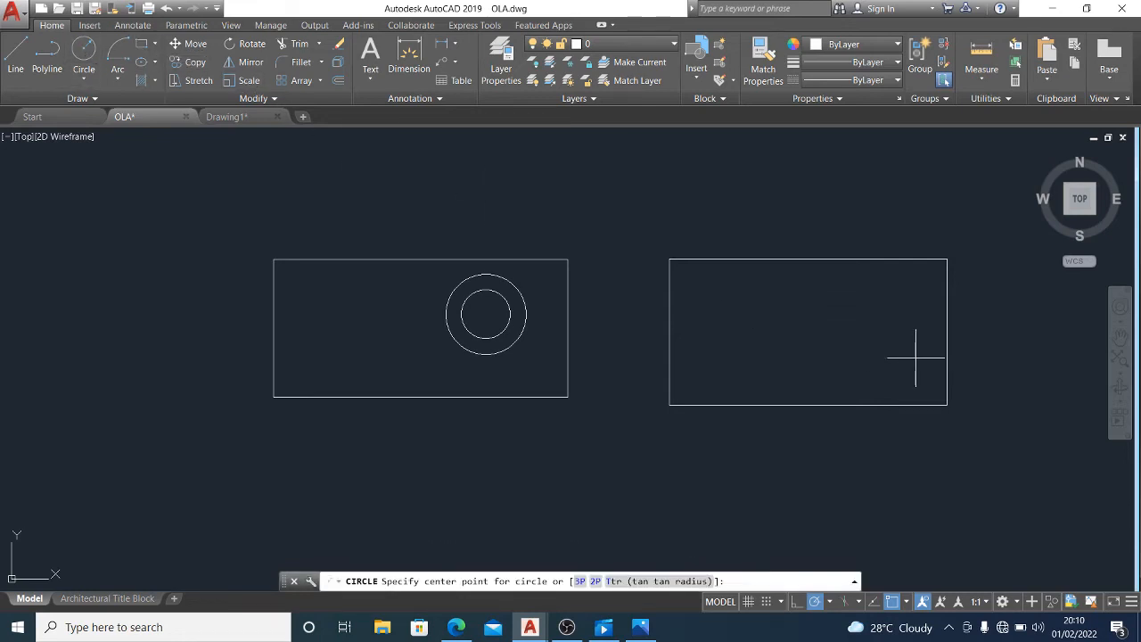
pyautogui.click(722, 304)
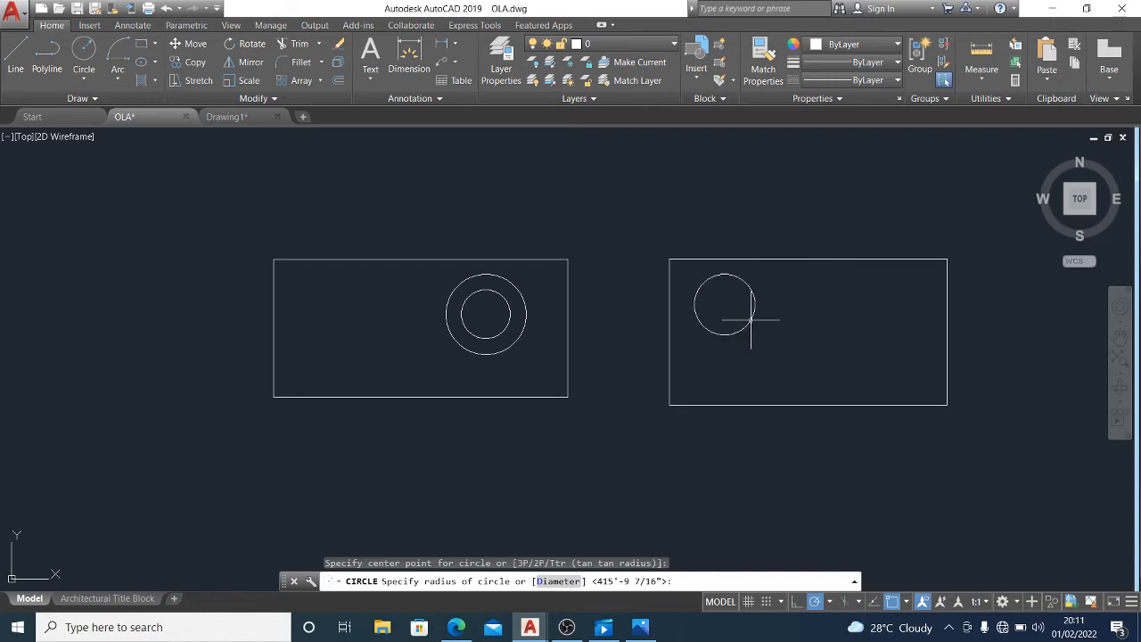
pyautogui.click(751, 319)
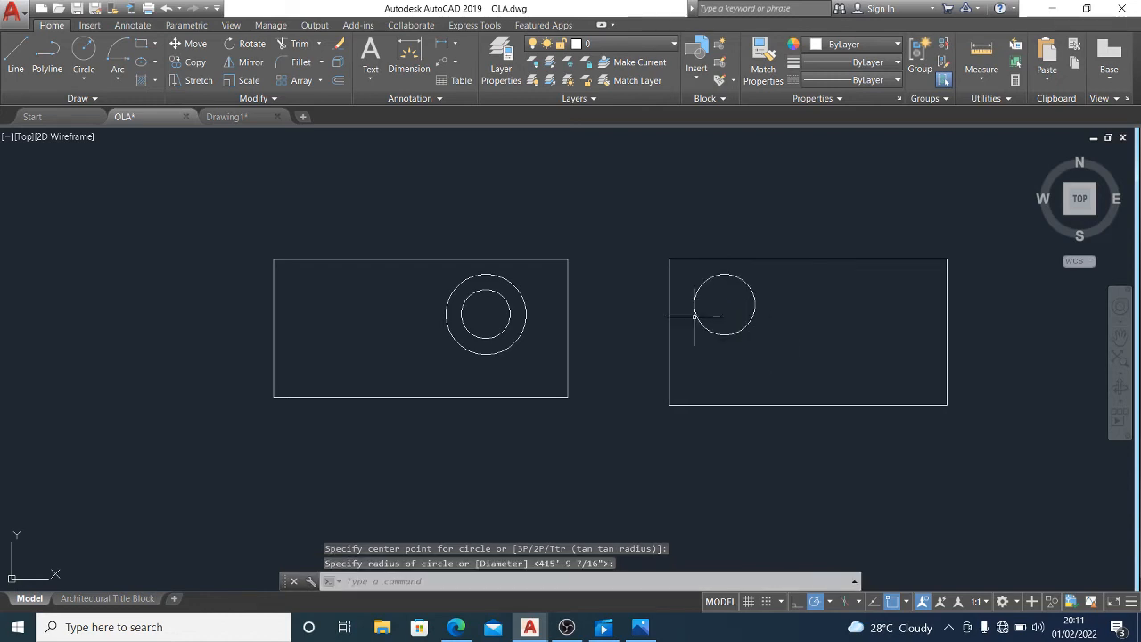
# Draw a smaller circle inside the second rectangle's circle, sharing its center
pyautogui.click(88, 56)
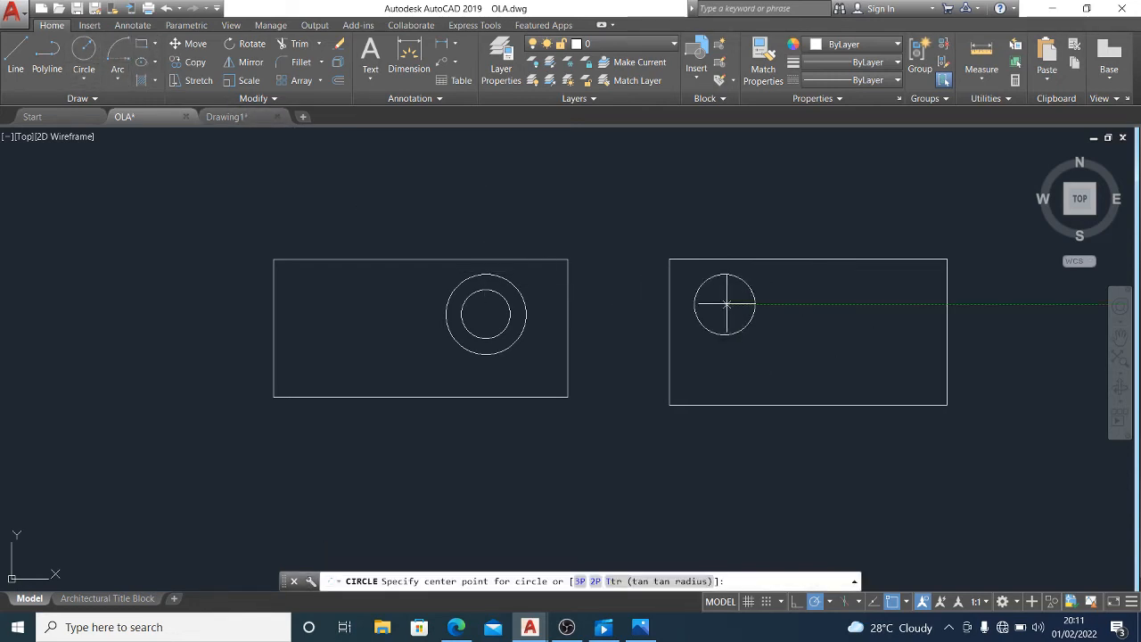
pyautogui.click(725, 303)
pyautogui.click(737, 319)
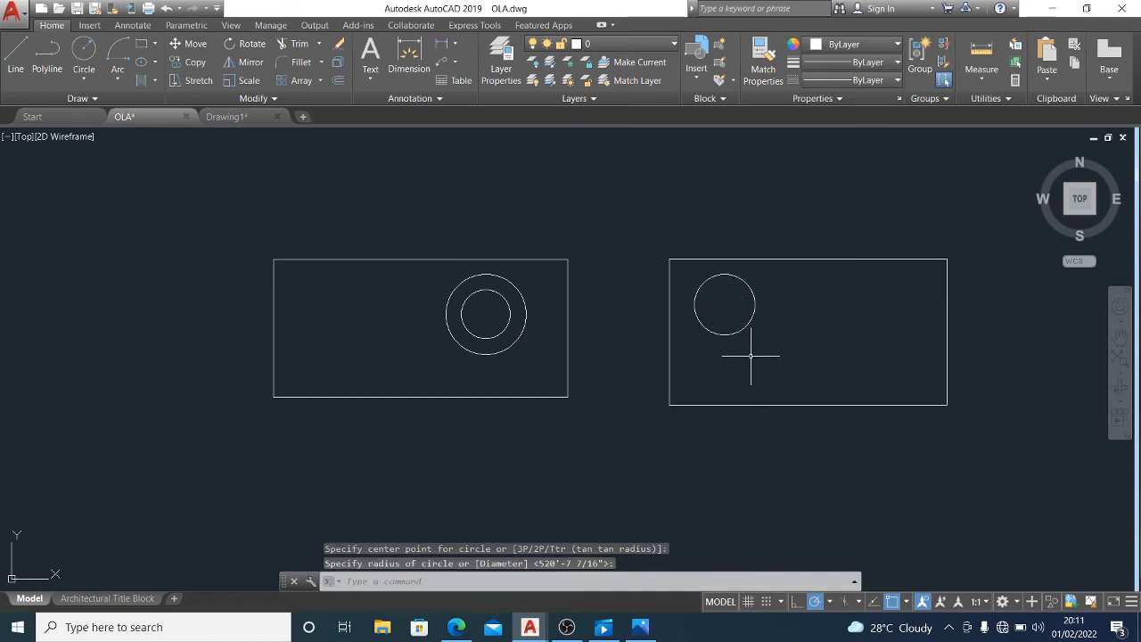
pyautogui.scroll(2, 722, 297)
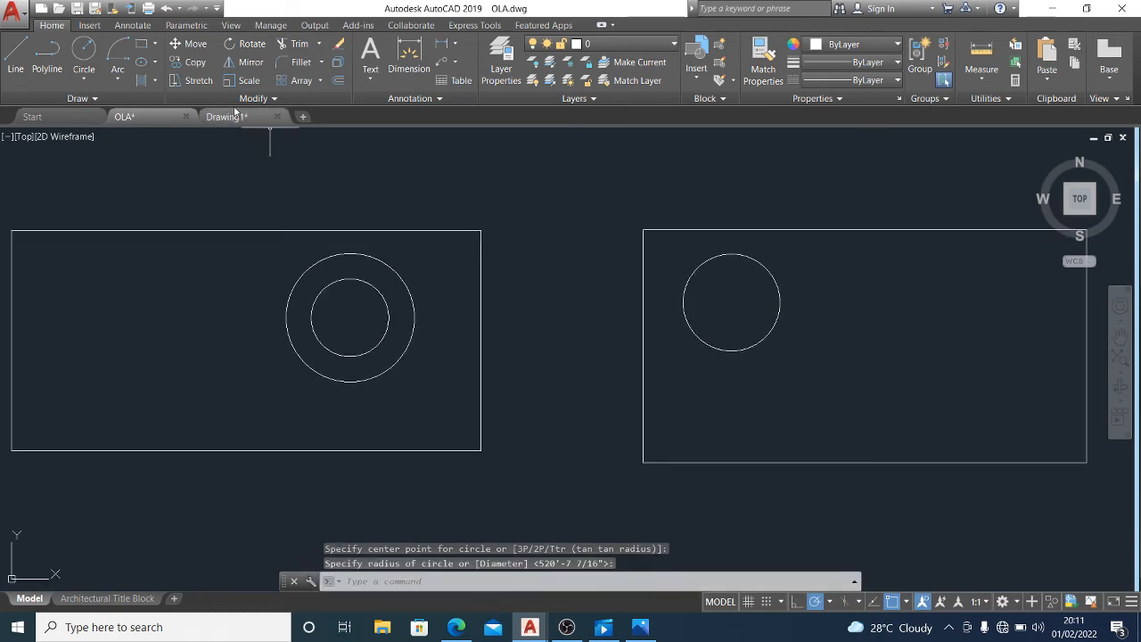
pyautogui.click(84, 54)
pyautogui.click(731, 303)
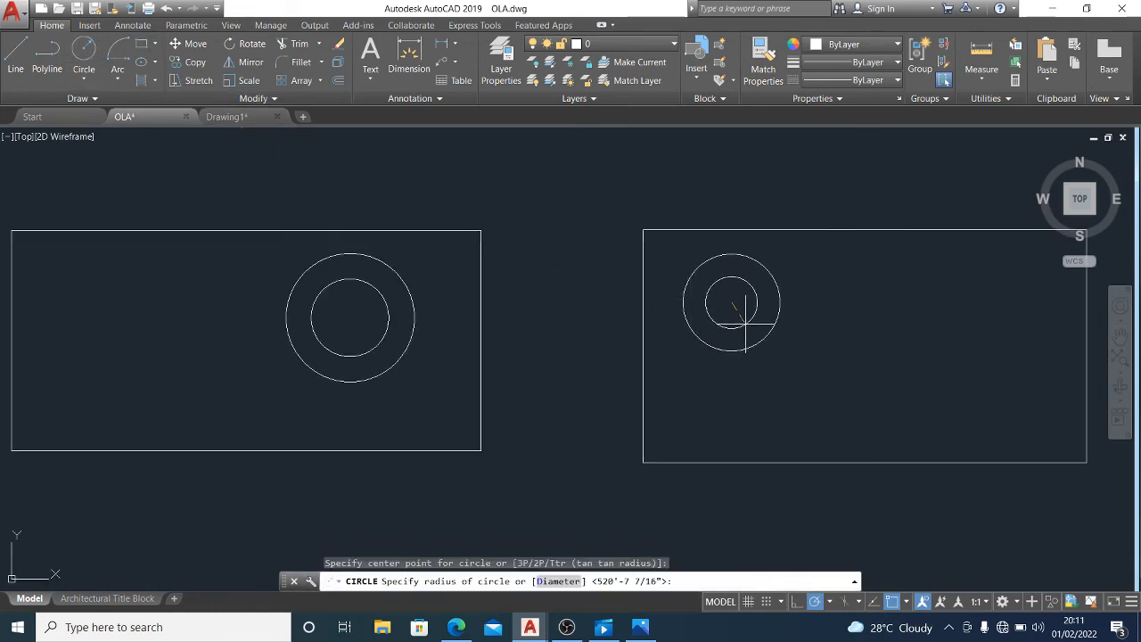
pyautogui.scroll(-6, 726, 357)
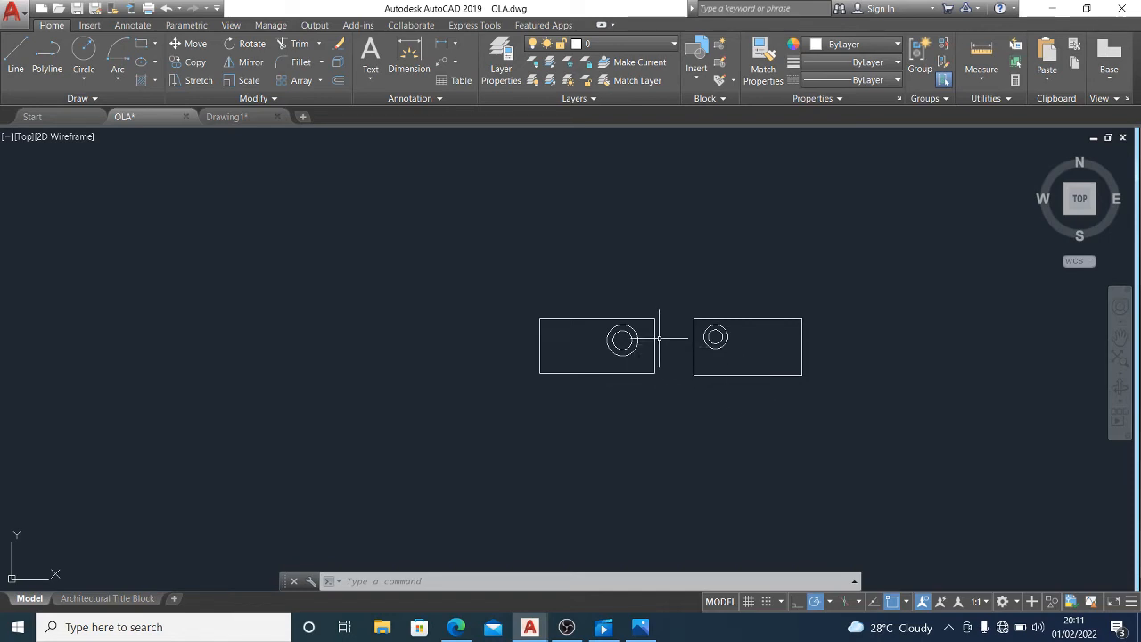
pyautogui.rightClick(663, 398)
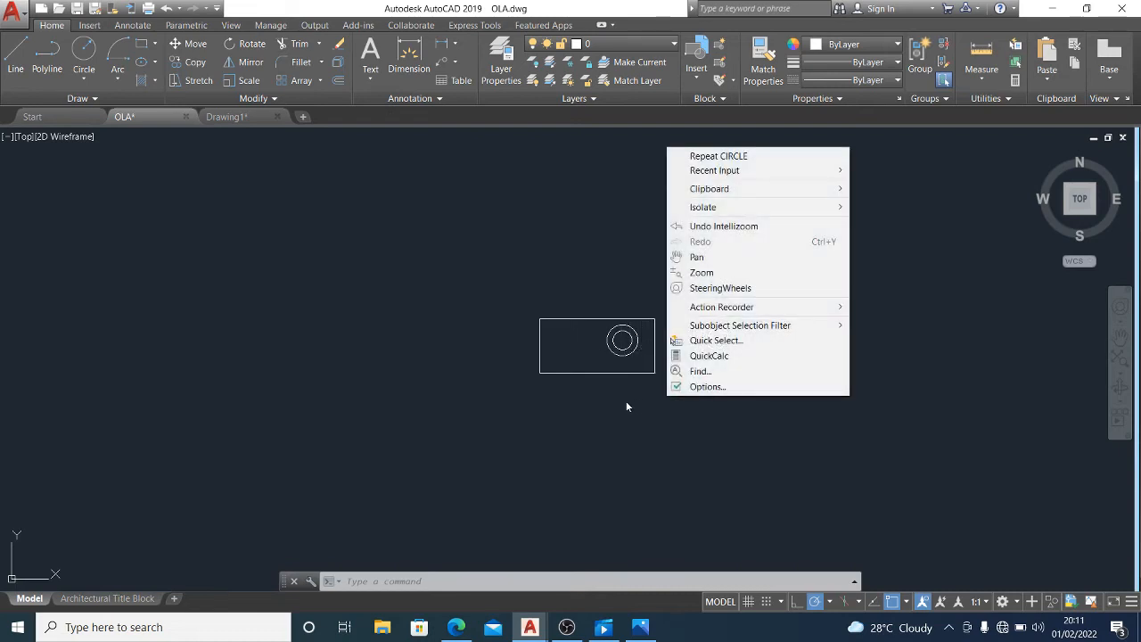
pyautogui.click(599, 423)
pyautogui.click(703, 402)
pyautogui.scroll(-6, 678, 365)
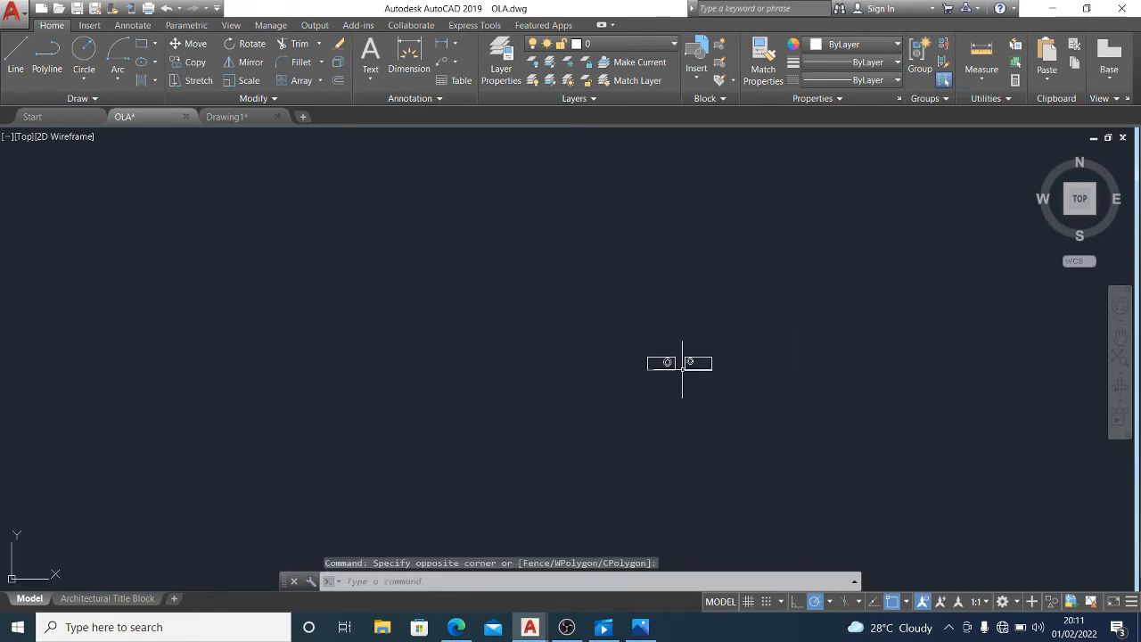
pyautogui.scroll(10, 670, 357)
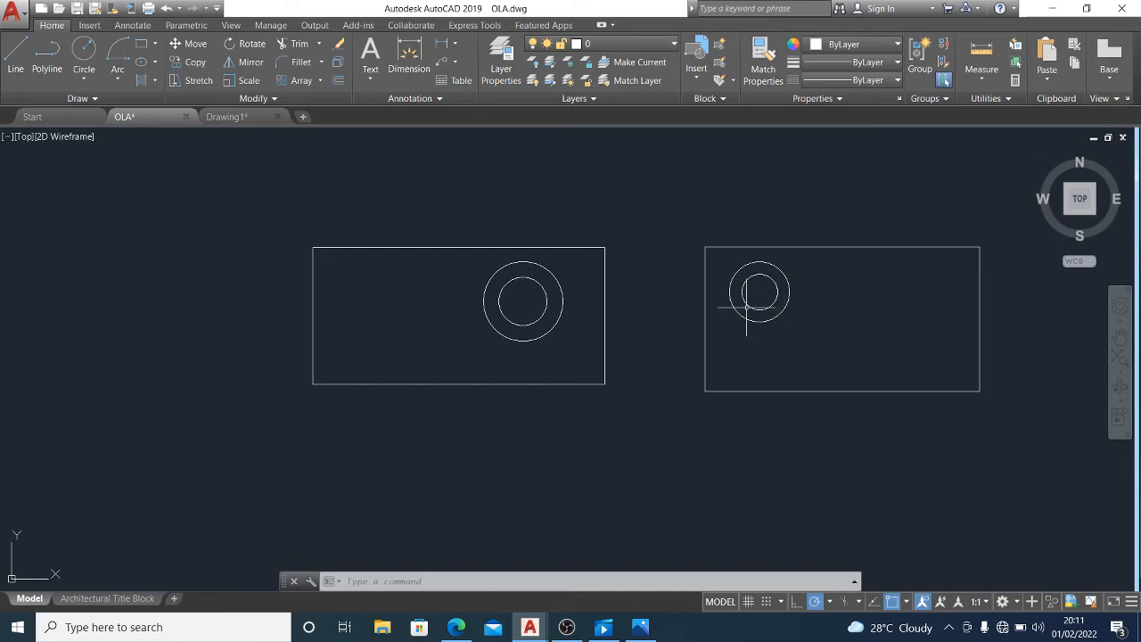
pyautogui.scroll(-4, 457, 396)
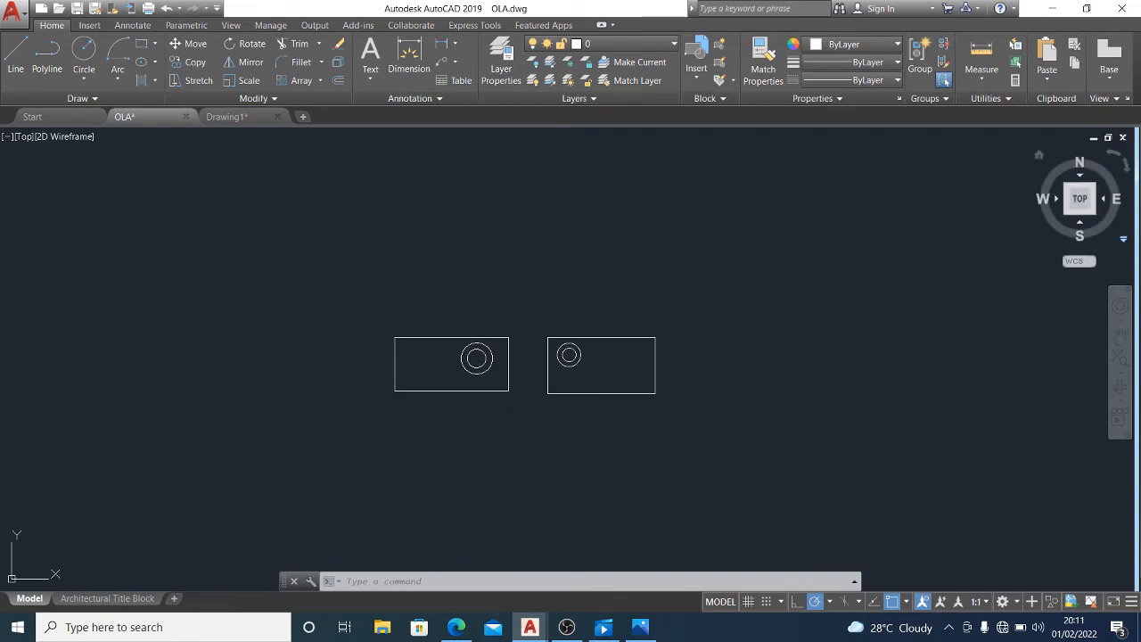
pyautogui.scroll(3, 508, 413)
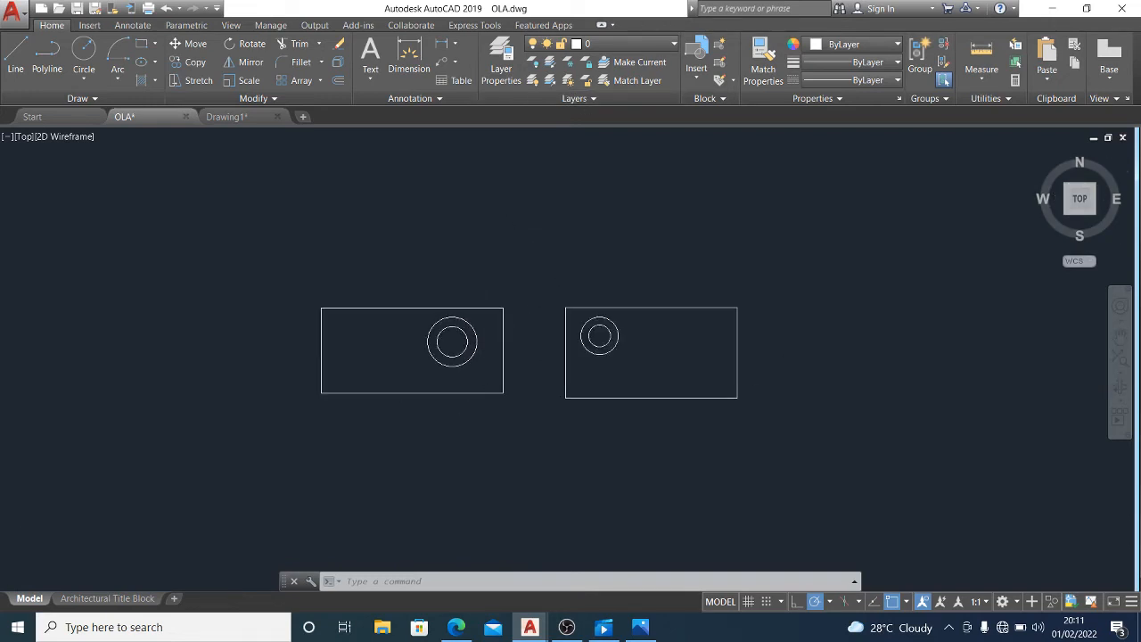
pyautogui.rightClick(535, 338)
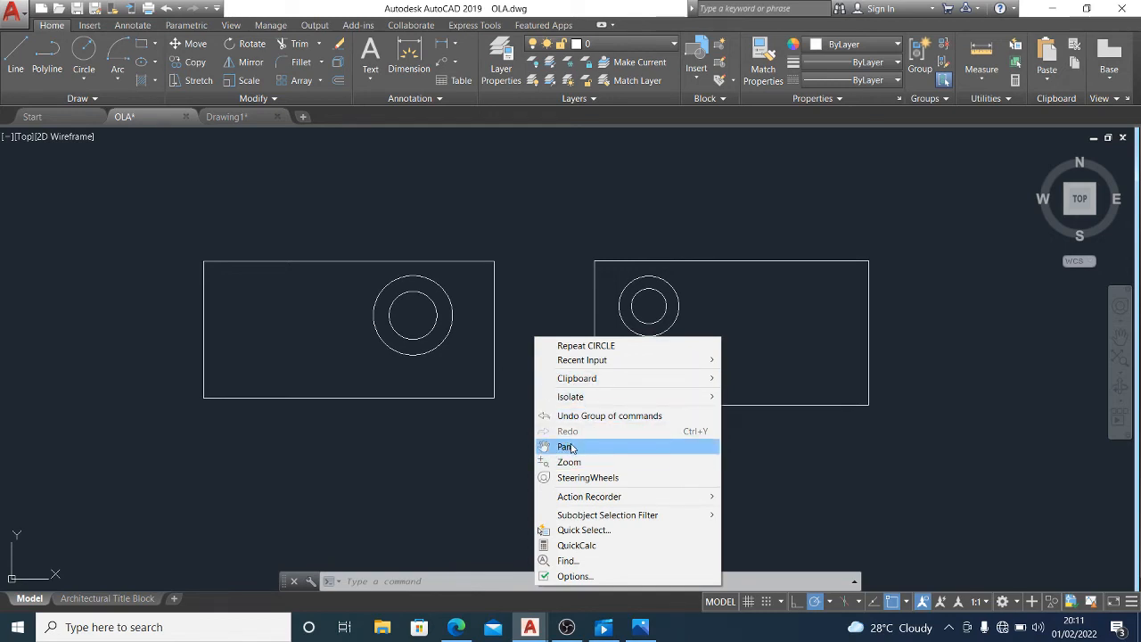
pyautogui.click(521, 290)
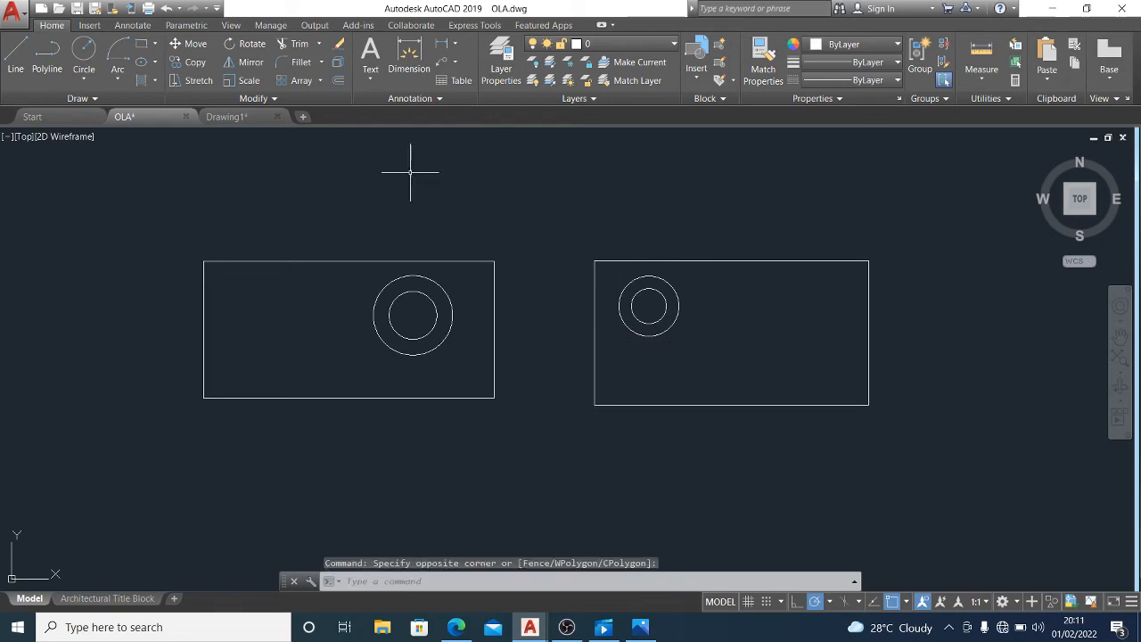
pyautogui.click(189, 44)
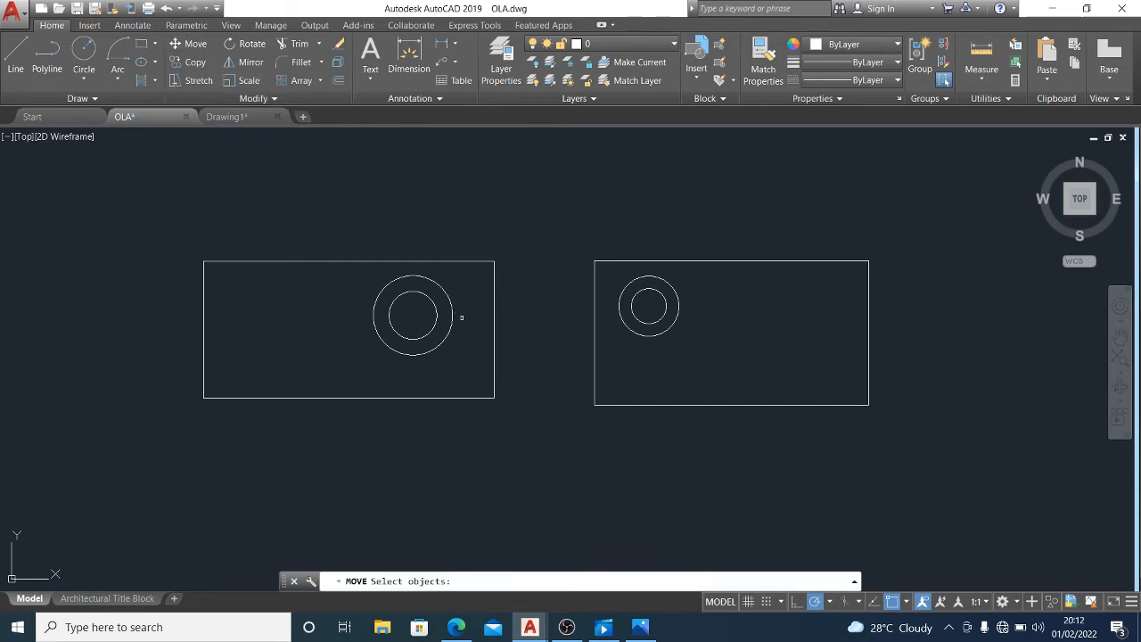
pyautogui.click(120, 163)
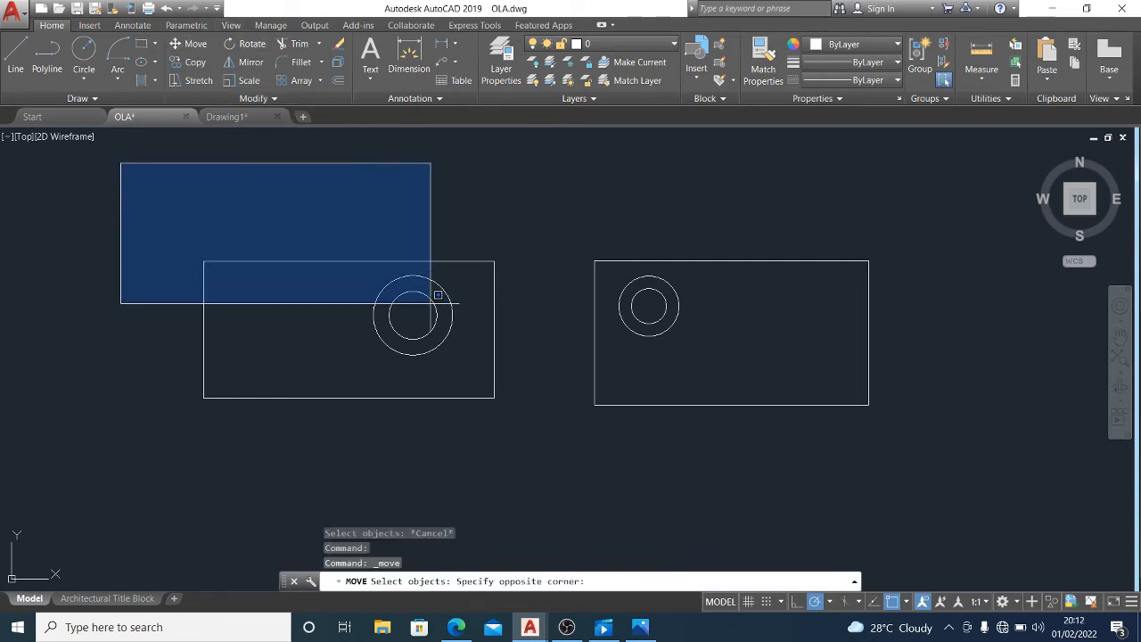
pyautogui.click(571, 459)
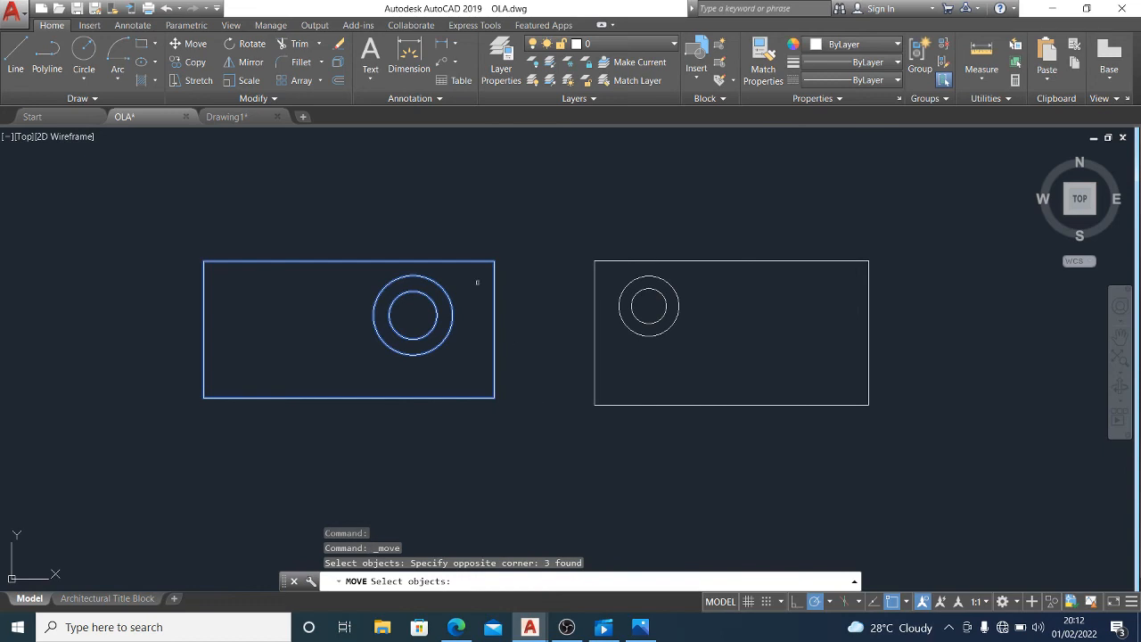
pyautogui.press('Return')
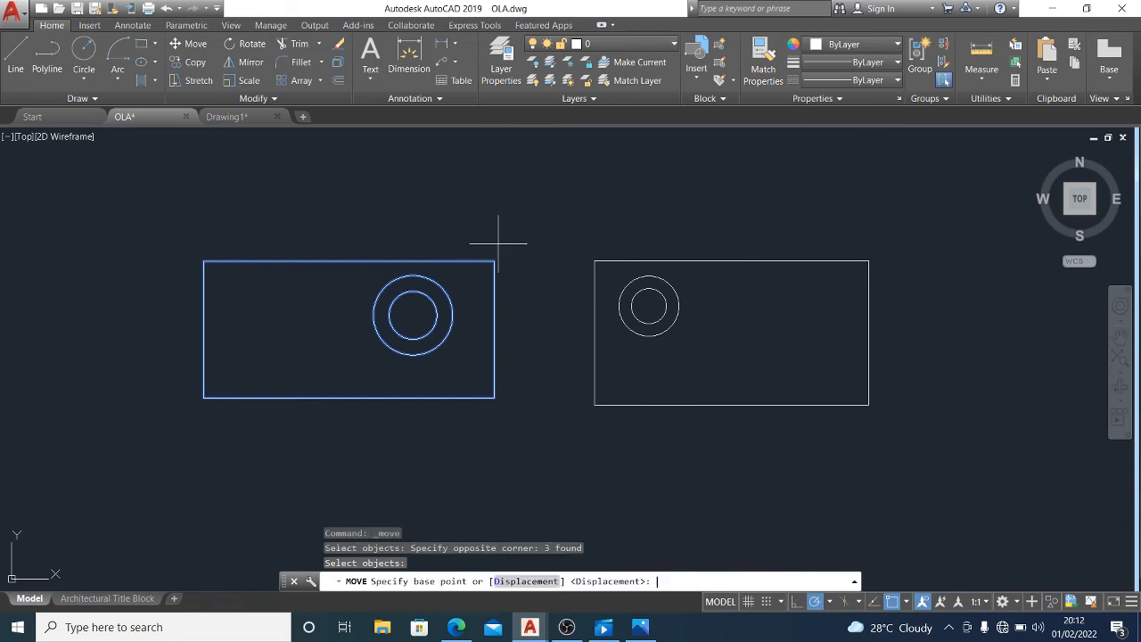
pyautogui.click(538, 313)
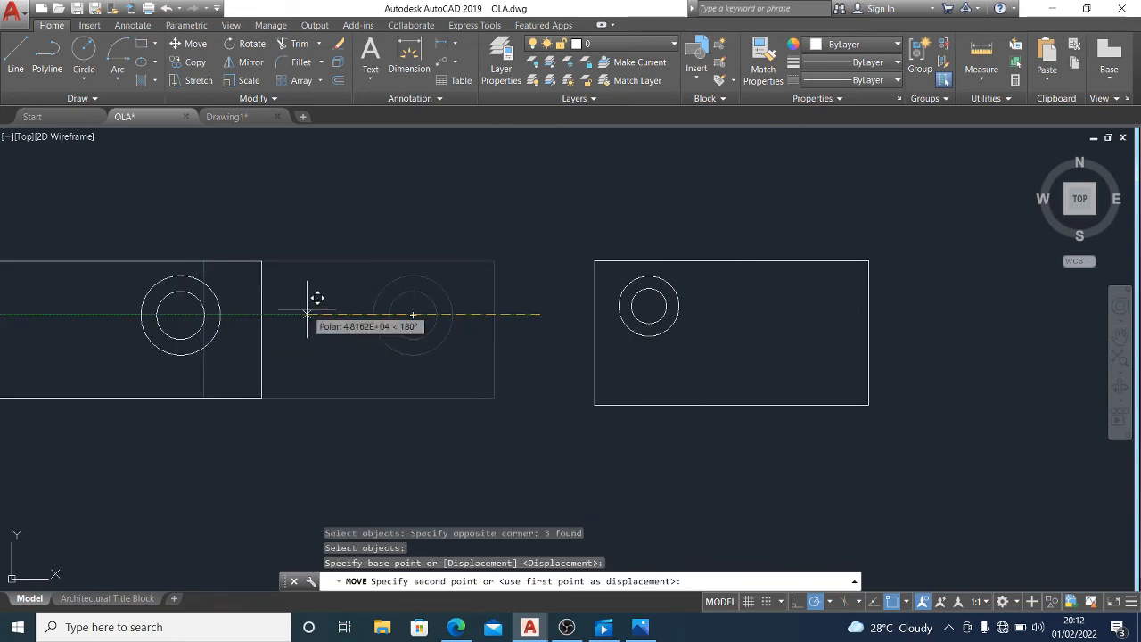
pyautogui.press('Escape')
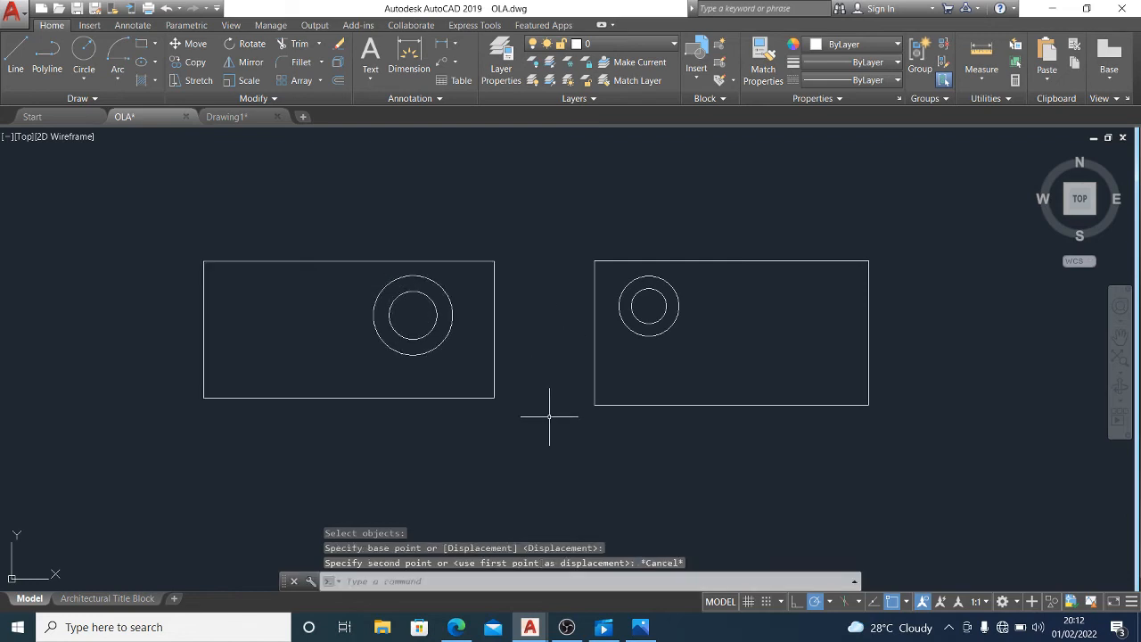
pyautogui.click(547, 413)
pyautogui.click(249, 255)
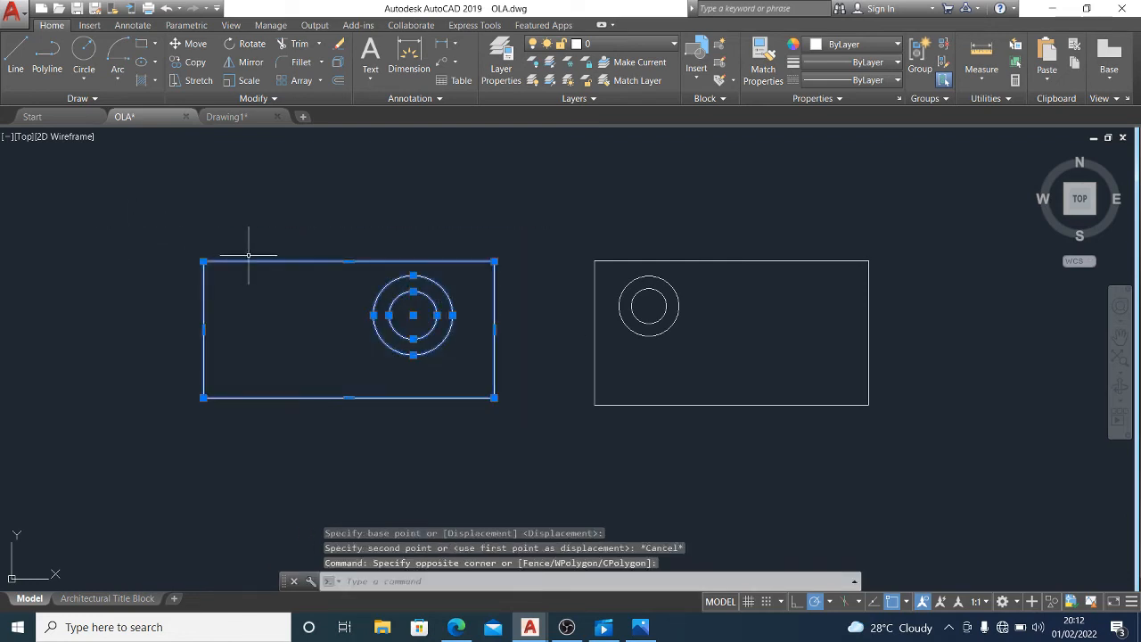
pyautogui.click(192, 44)
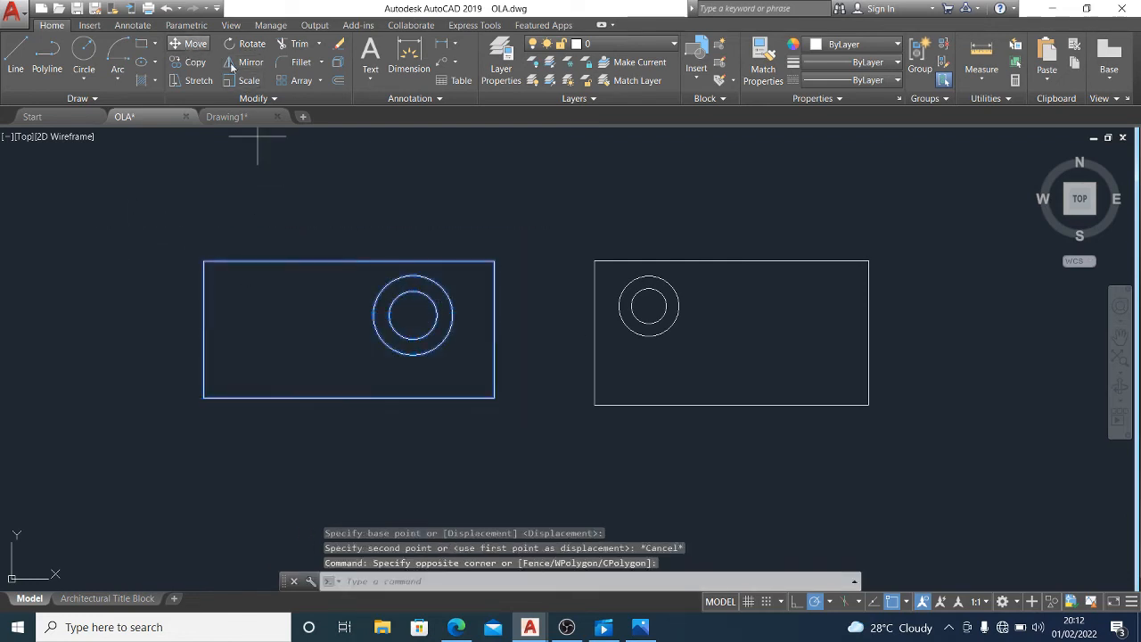
pyautogui.click(526, 215)
pyautogui.press('Escape')
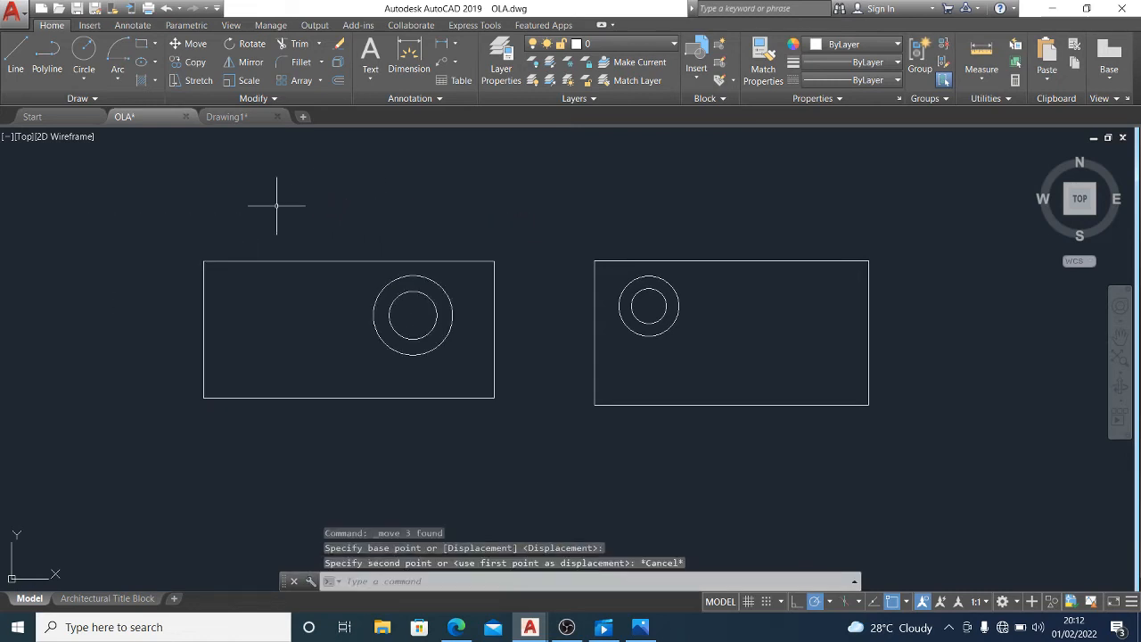
pyautogui.click(187, 45)
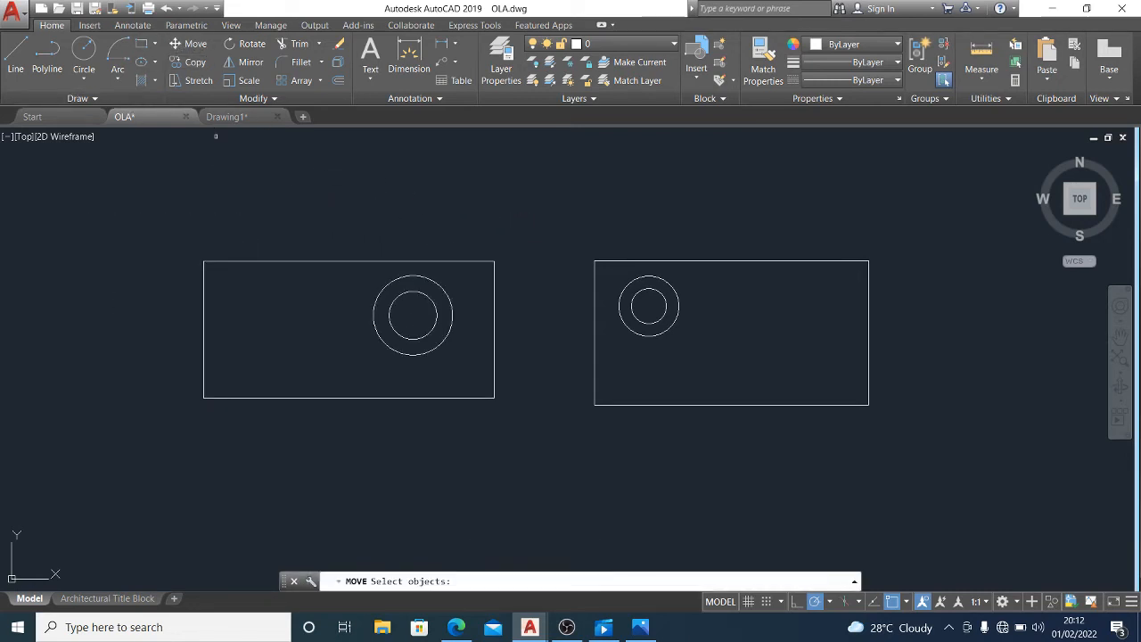
pyautogui.click(540, 420)
pyautogui.click(95, 245)
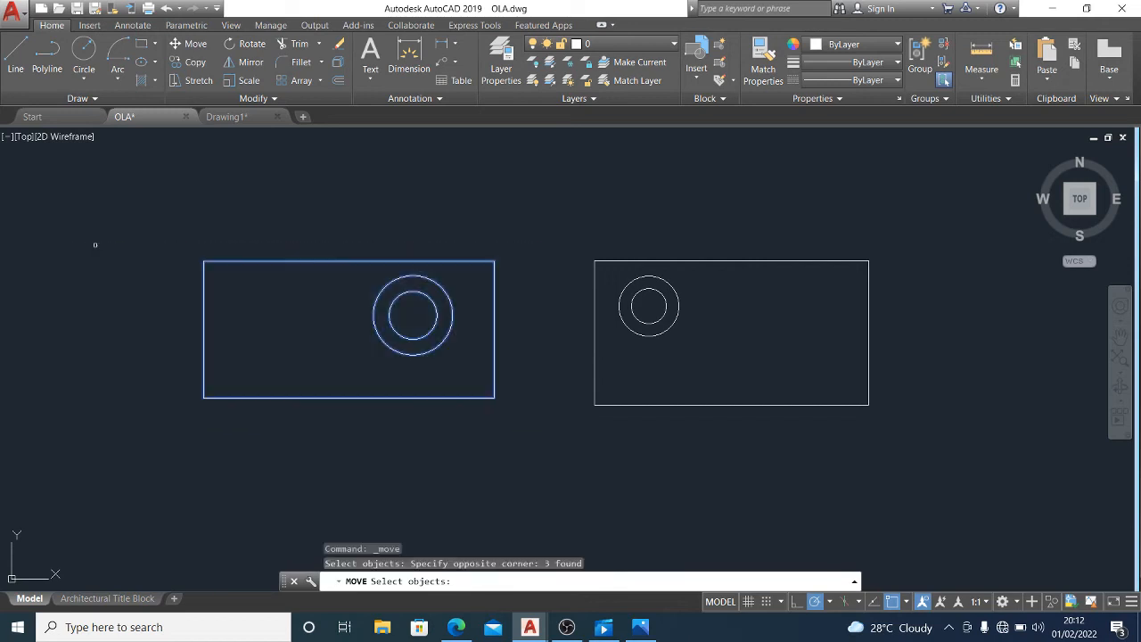
pyautogui.press('Return')
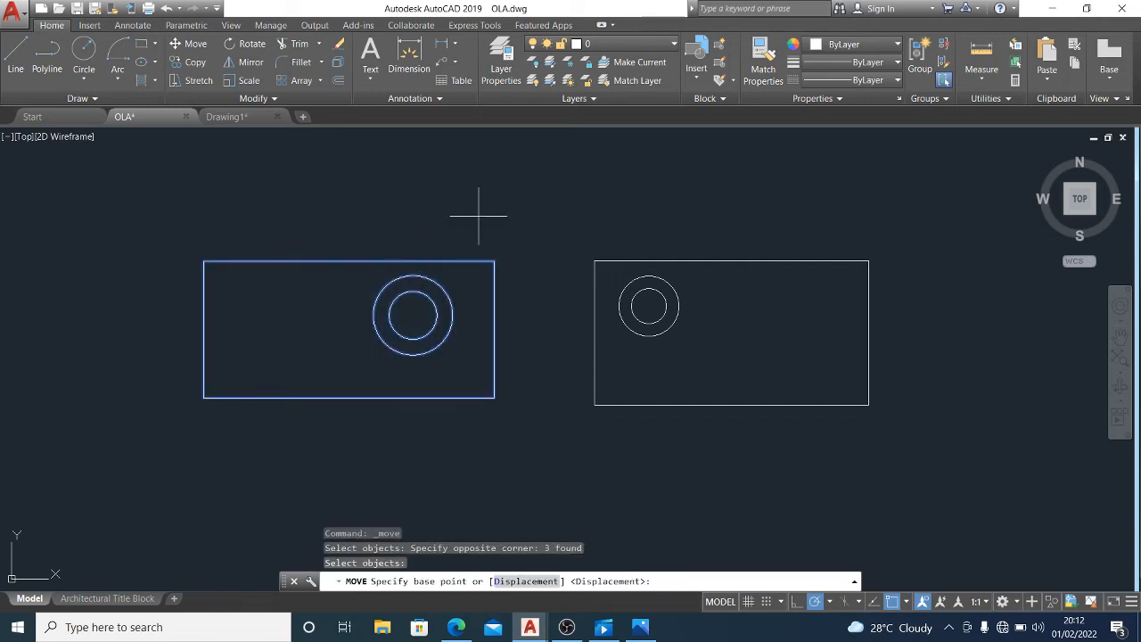
pyautogui.click(484, 209)
pyautogui.press('Escape')
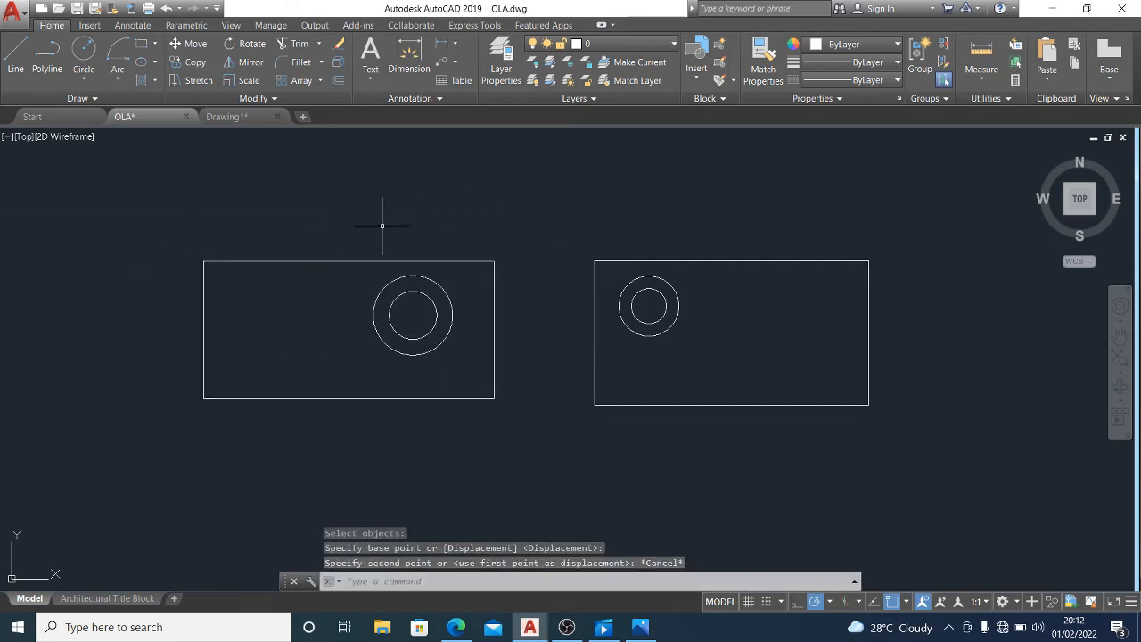
# Move the left rectangle together with its two concentric circles horizontally to the left, widening the gap between the two rectangles
pyautogui.click(197, 44)
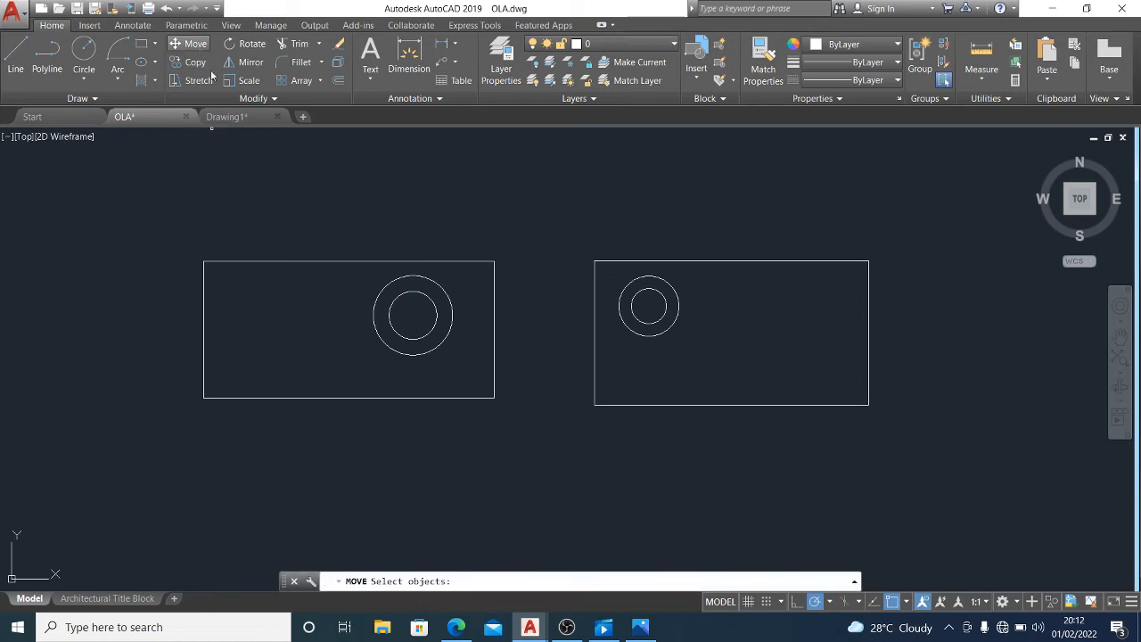
pyautogui.click(543, 401)
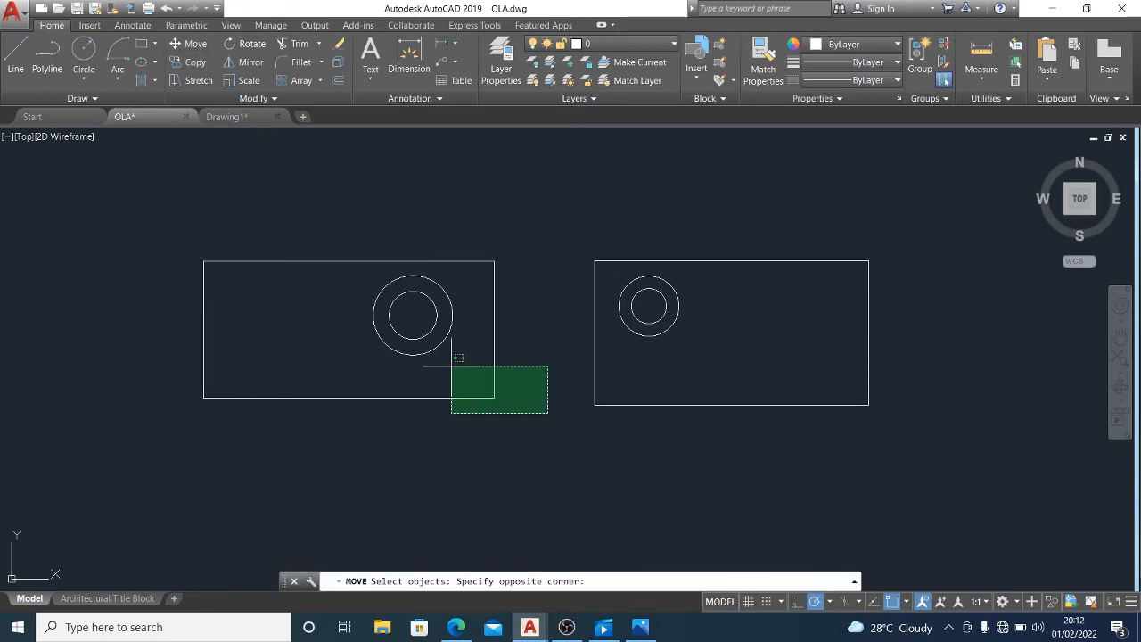
pyautogui.click(112, 224)
pyautogui.press('Return')
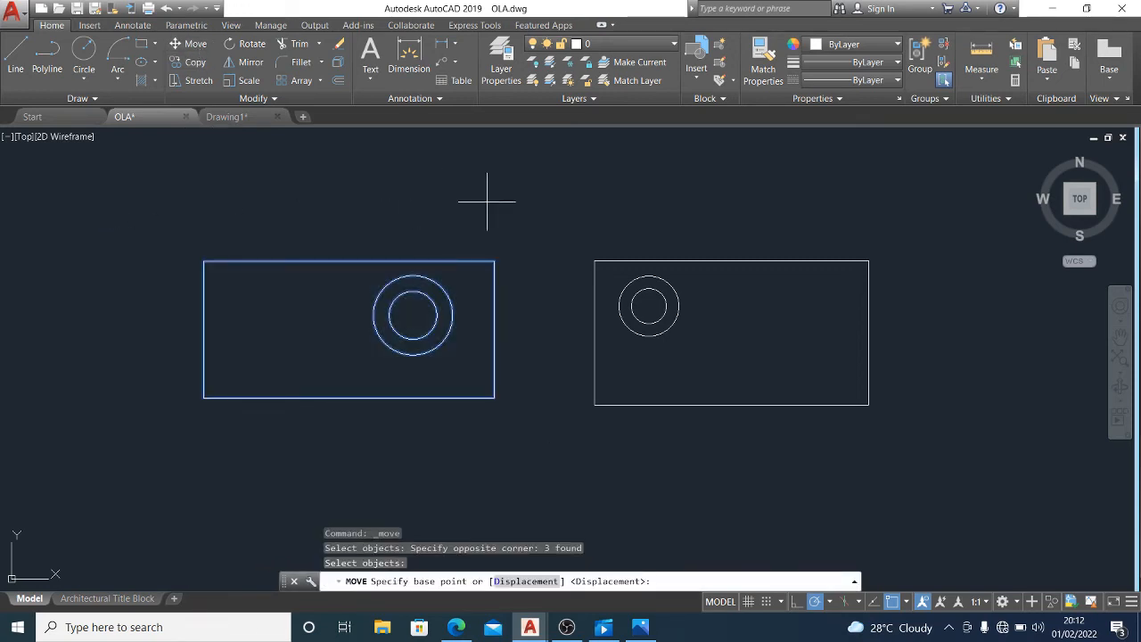
pyautogui.click(527, 209)
pyautogui.click(345, 208)
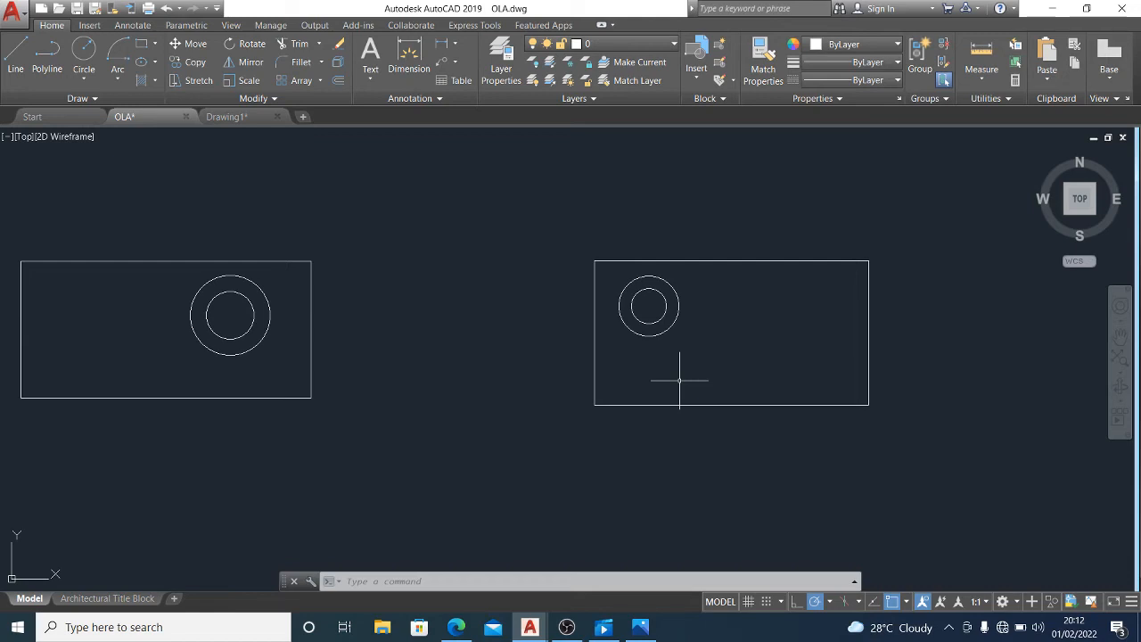
# Rotate both rectangles and their circles counterclockwise about a point midway between them, so that they slope upward to the right
pyautogui.scroll(-4, 540, 339)
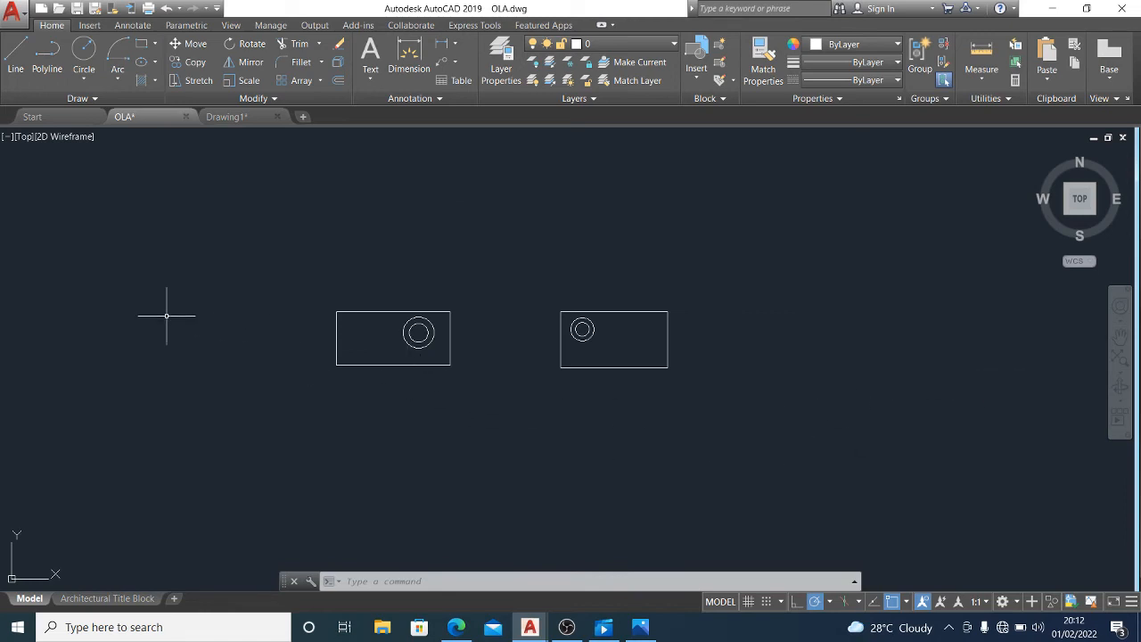
pyautogui.click(798, 405)
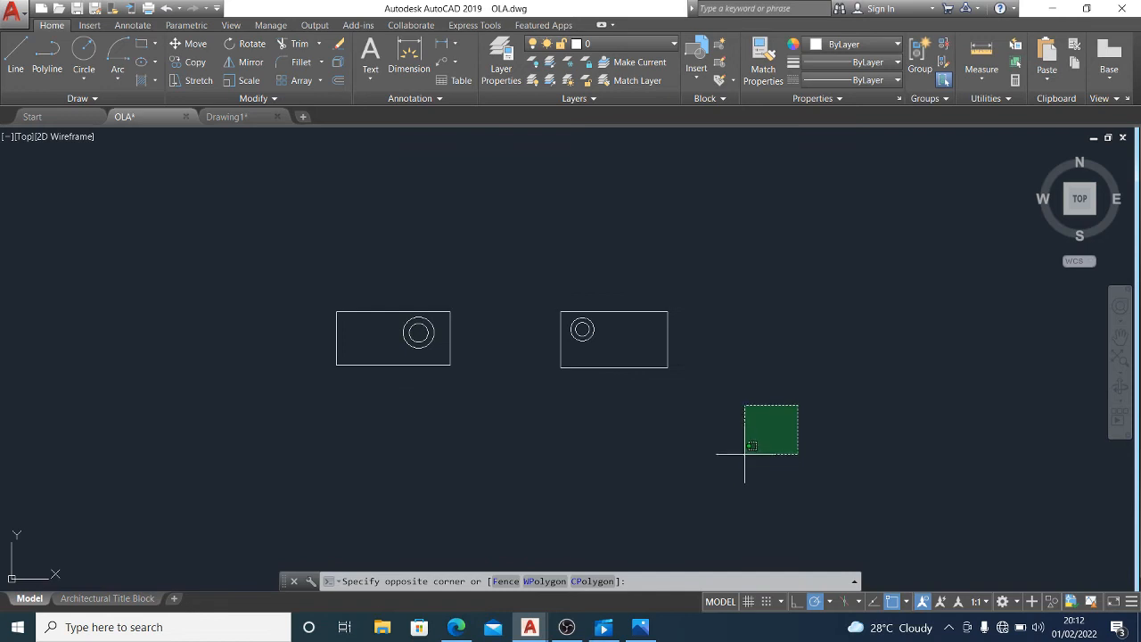
pyautogui.click(274, 282)
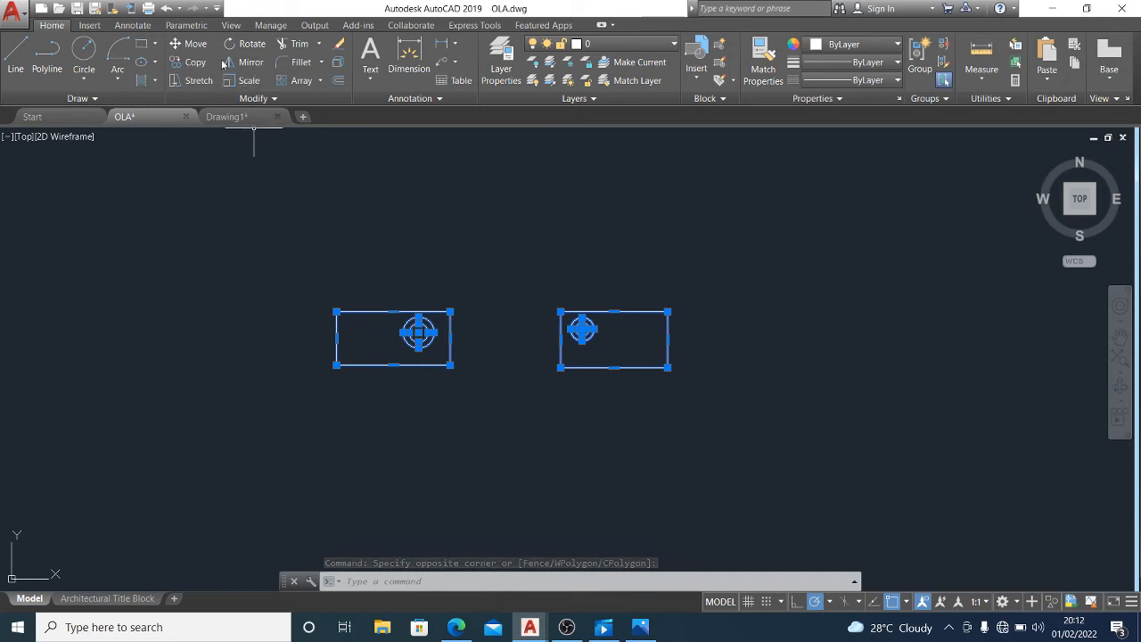
pyautogui.click(244, 44)
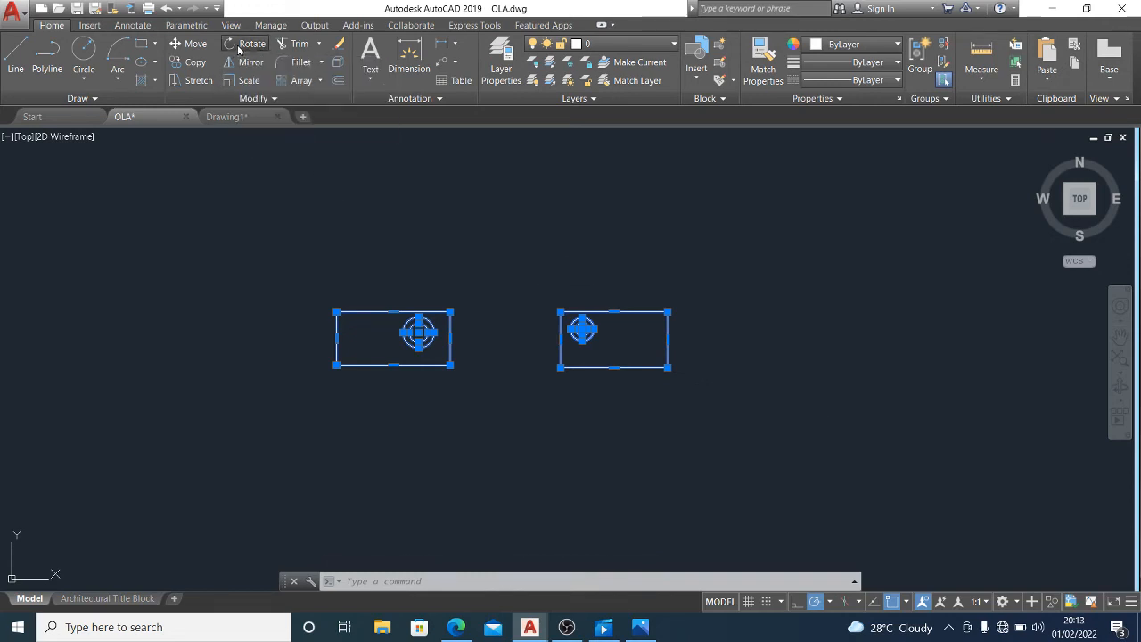
pyautogui.click(507, 342)
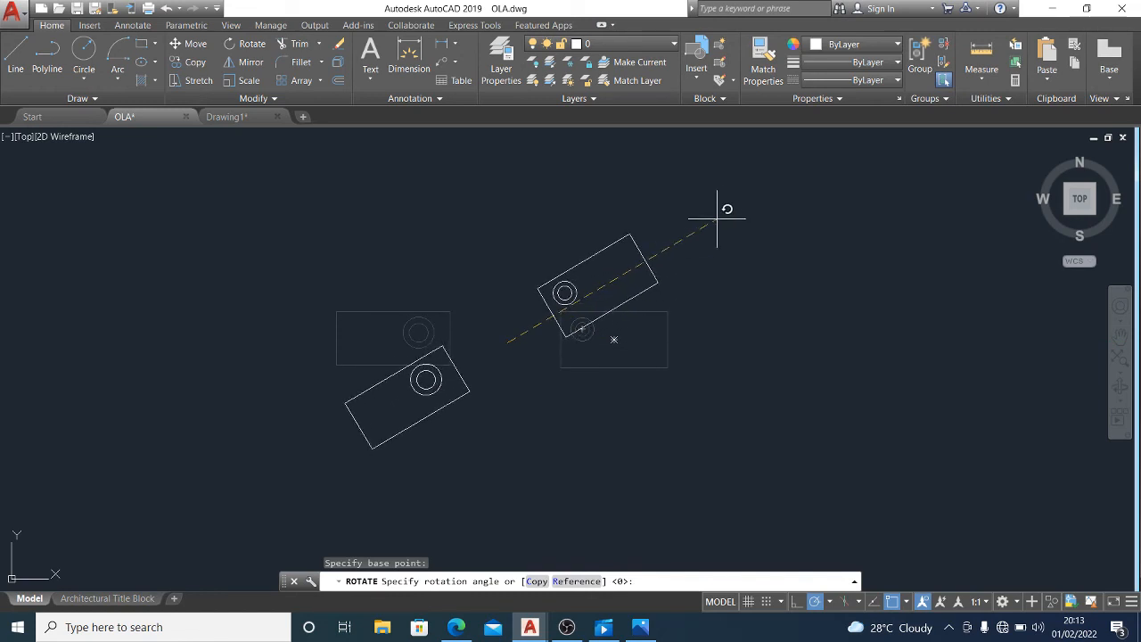
pyautogui.click(747, 196)
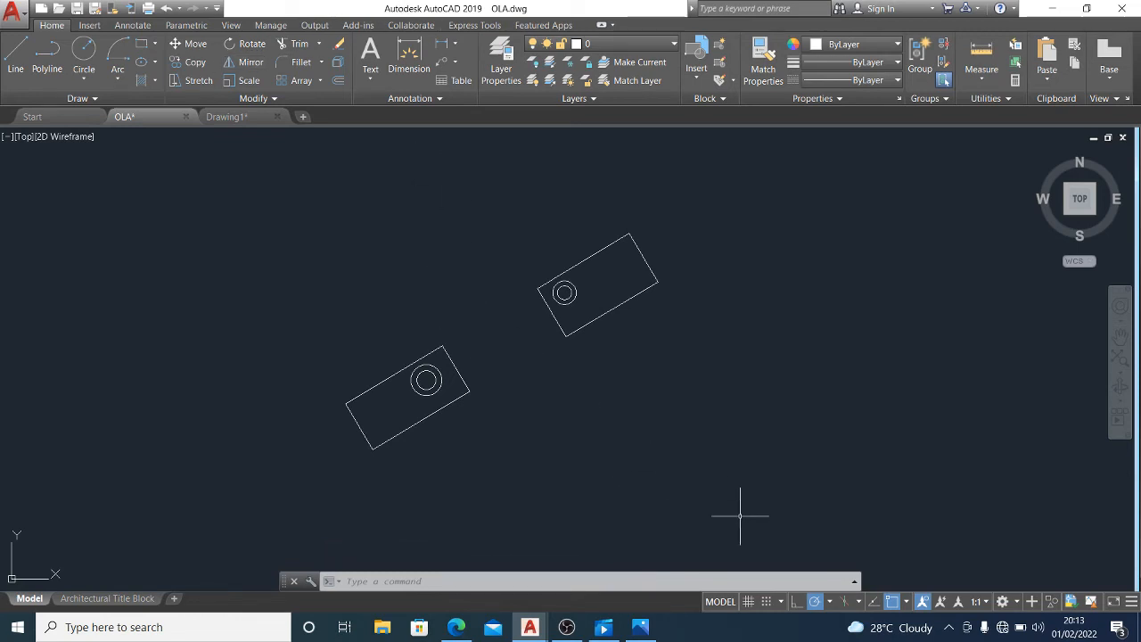
# Draw a single diagonal line through the gap between the two rotated rectangles, sloping down to the right
pyautogui.click(18, 50)
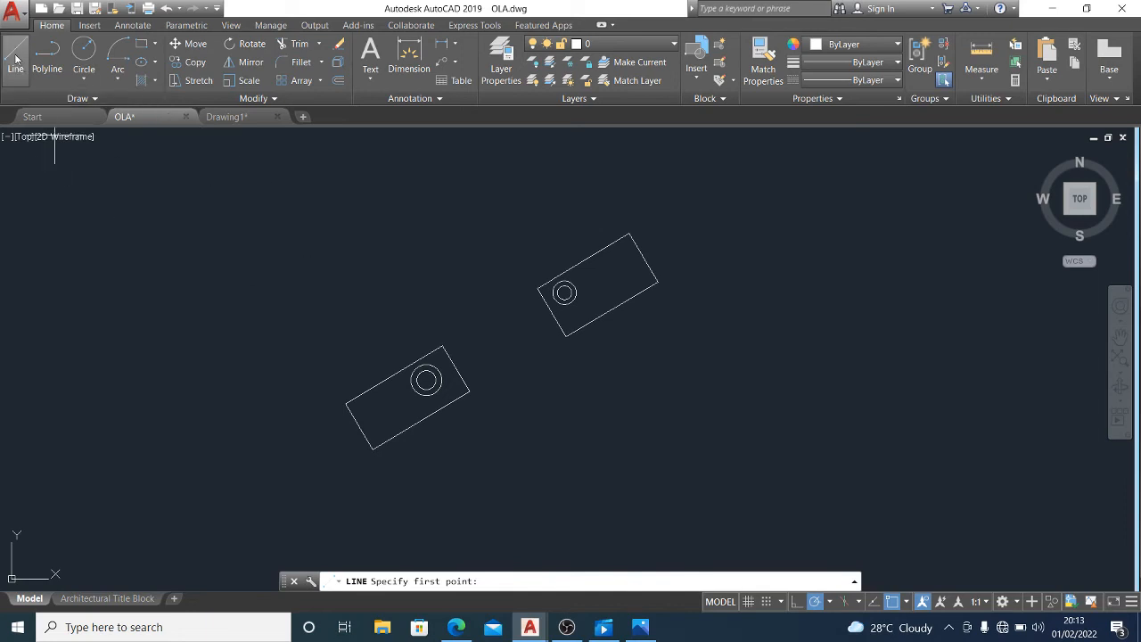
pyautogui.click(431, 237)
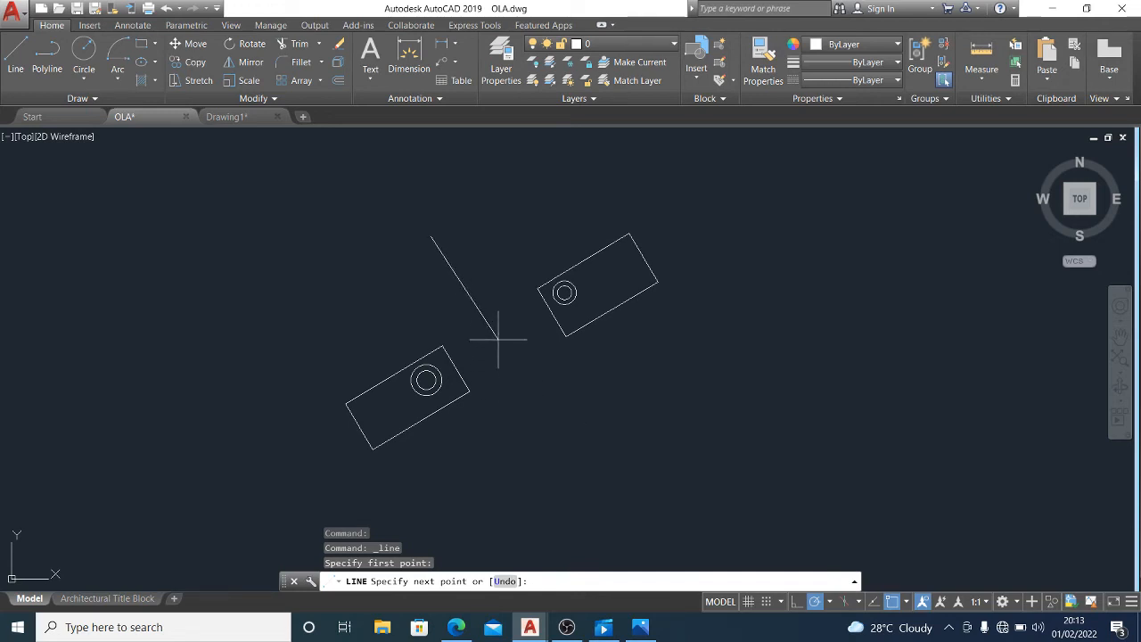
pyautogui.press('F10')
pyautogui.press('F10')
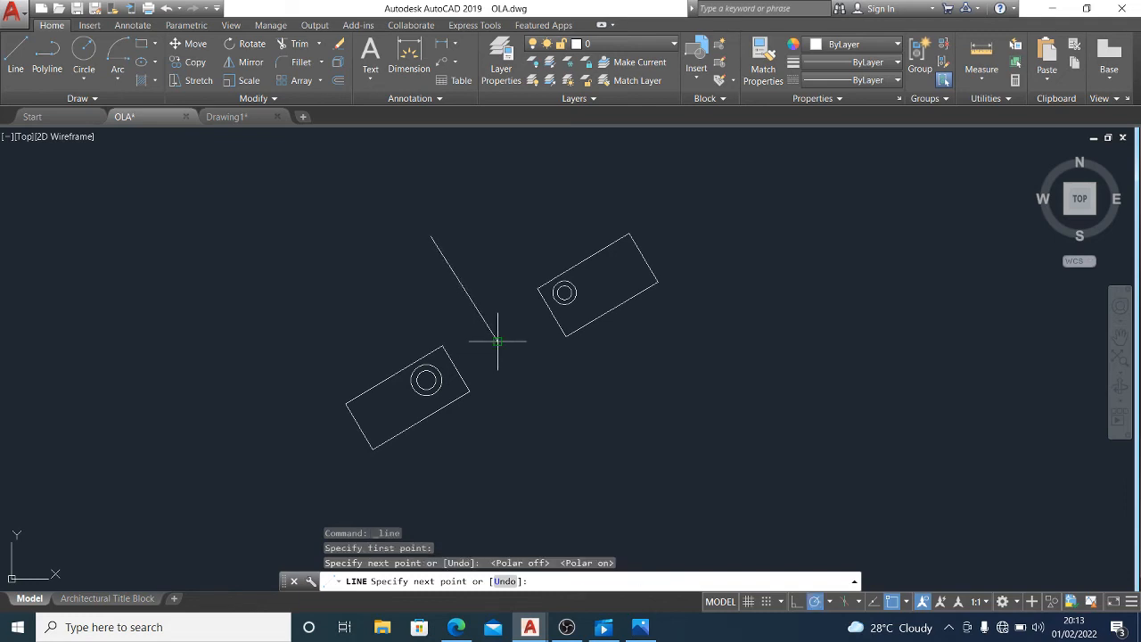
pyautogui.click(563, 445)
pyautogui.press('Escape')
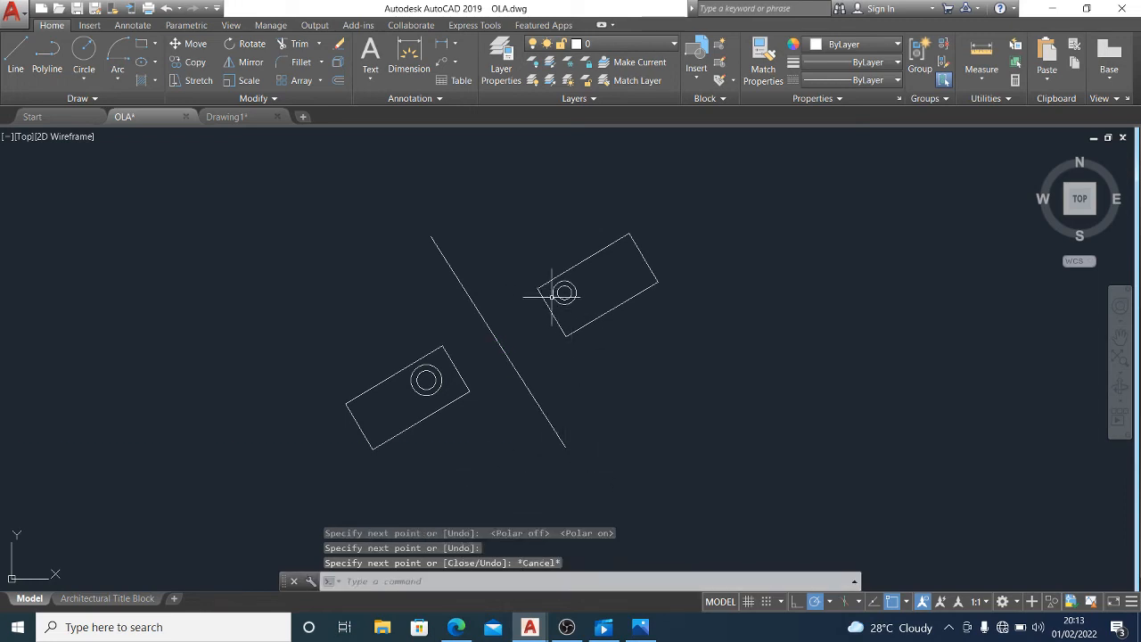
# Delete the lower-left rectangle together with its two concentric circles
pyautogui.click(505, 448)
pyautogui.click(236, 352)
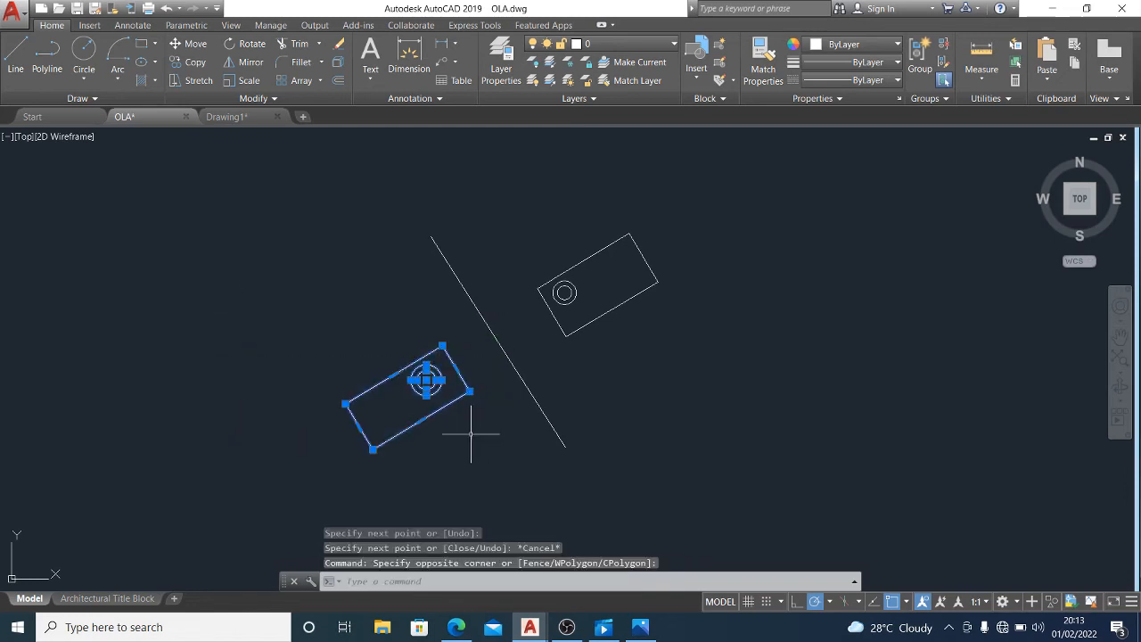
pyautogui.press('Delete')
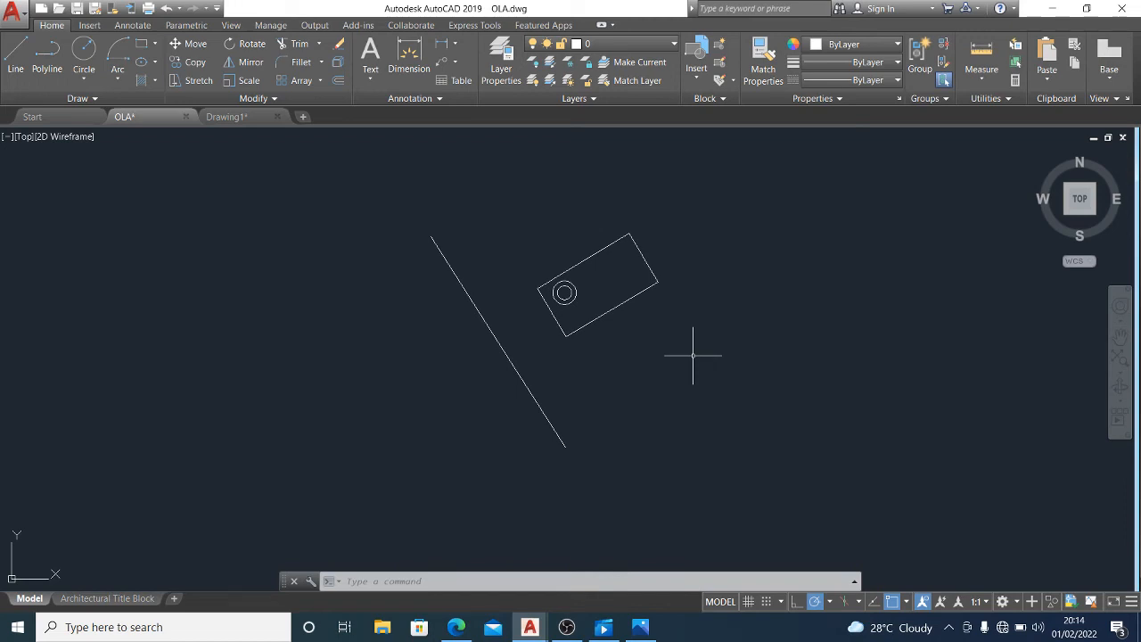
# Mirror the remaining rectangle and its circles across the diagonal line, erasing the source objects
pyautogui.click(693, 355)
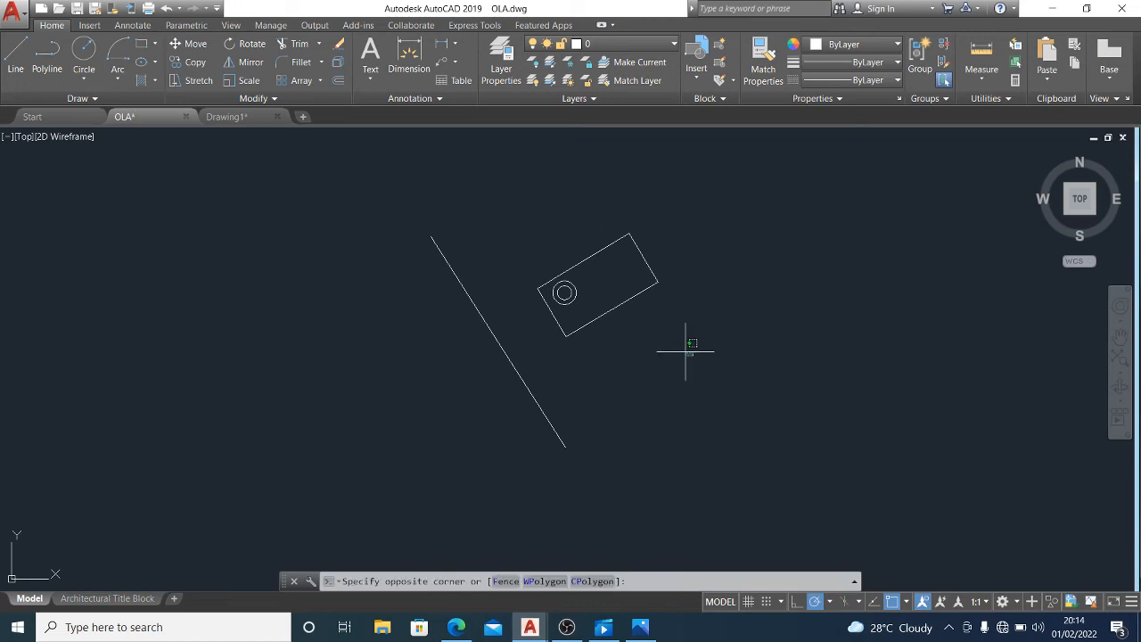
pyautogui.click(514, 198)
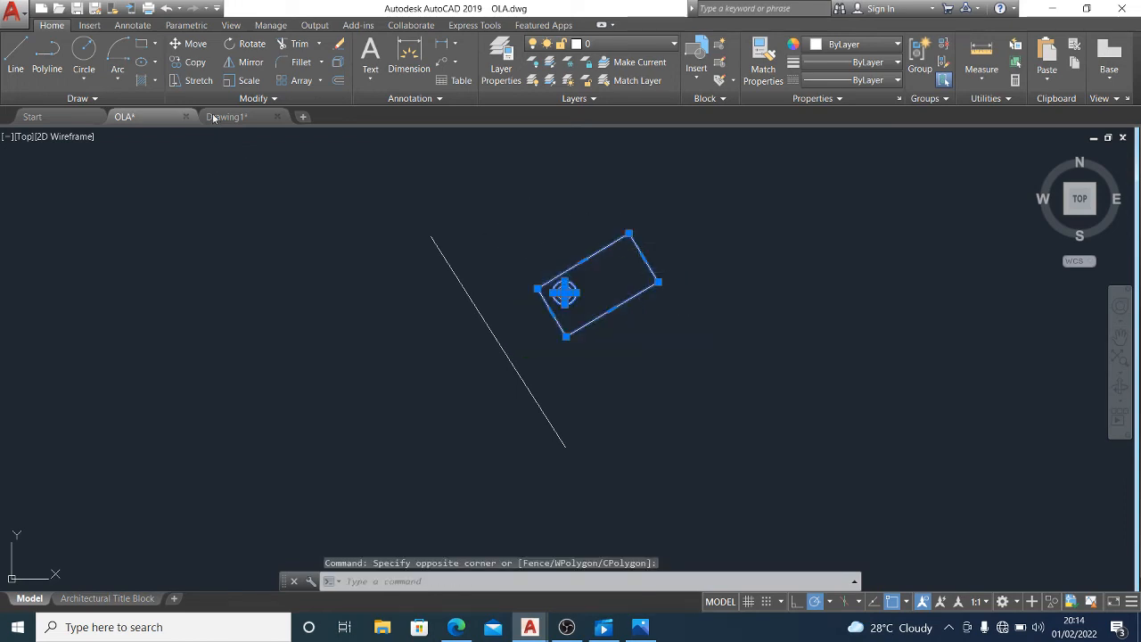
pyautogui.click(239, 69)
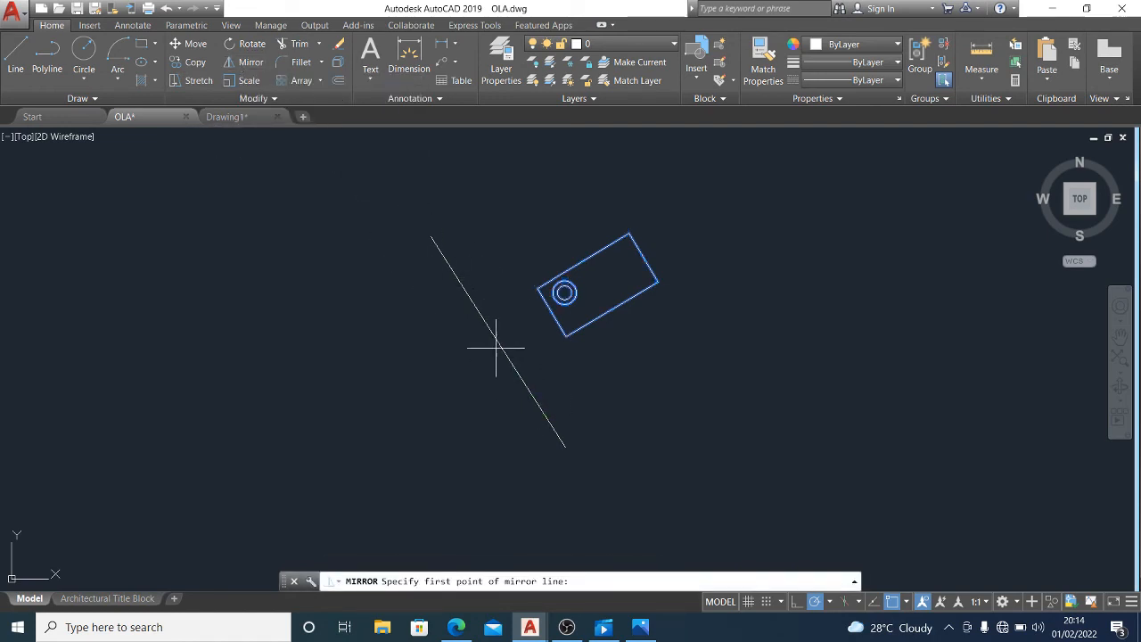
pyautogui.click(565, 447)
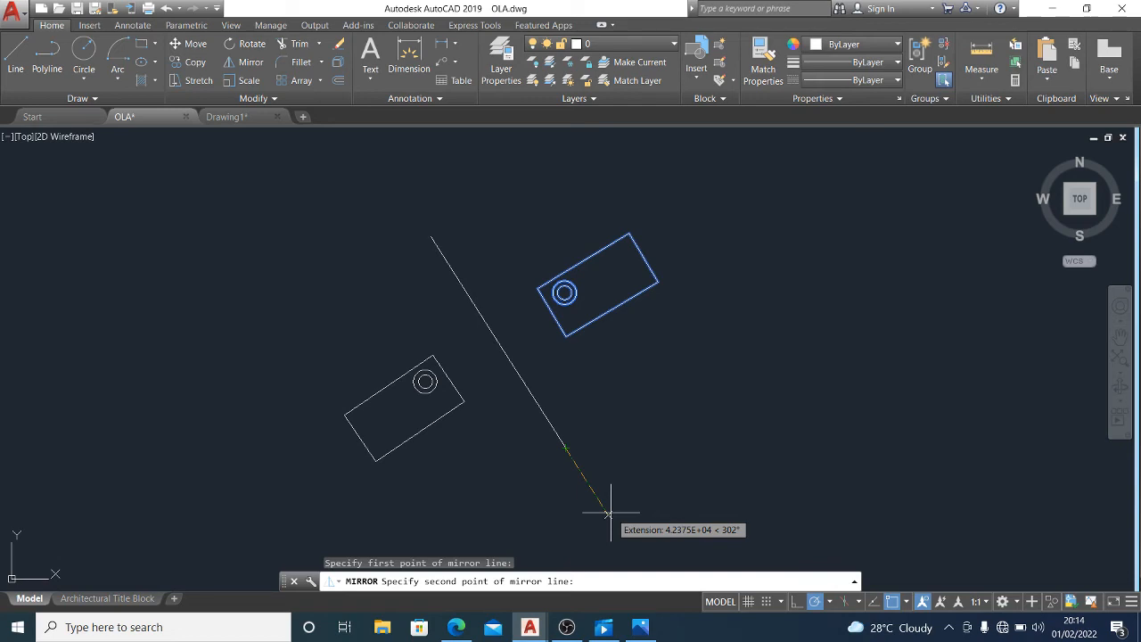
pyautogui.click(610, 514)
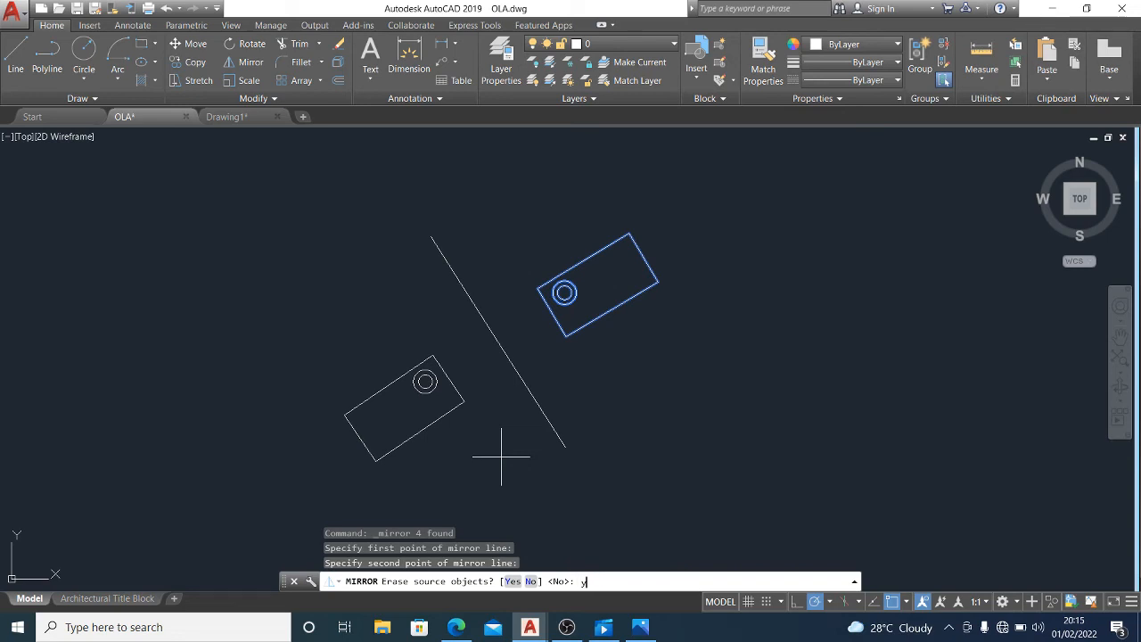
pyautogui.press('Return')
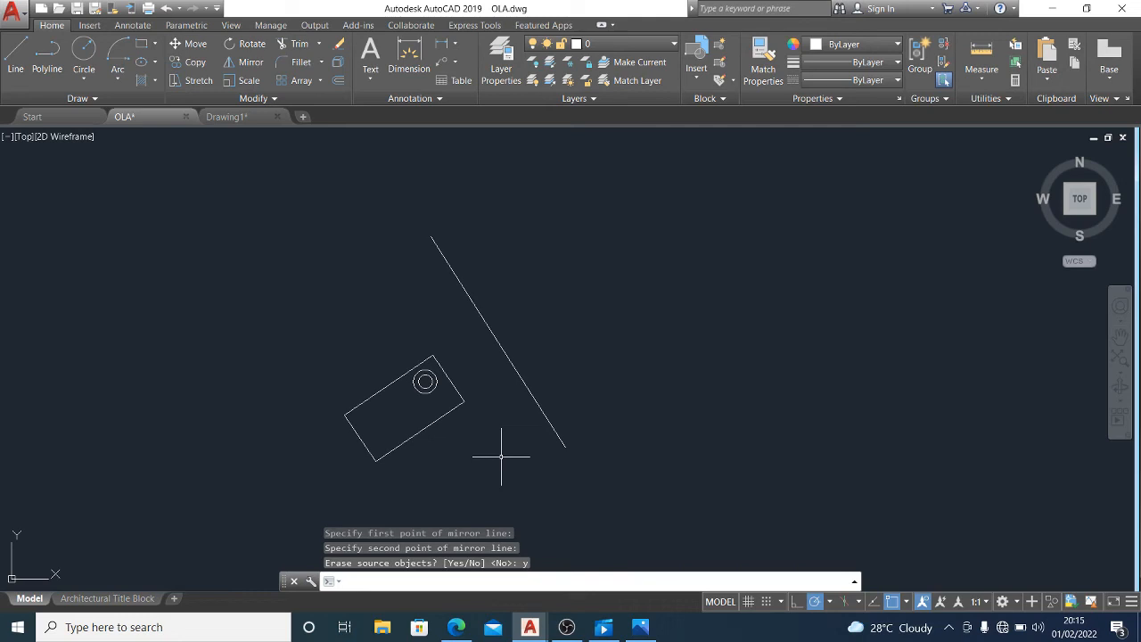
# Undo the last mirror, and mirror the rectangle and its circles across the diagonal line again, keeping the source objects
pyautogui.hotkey('ctrl', 'z')
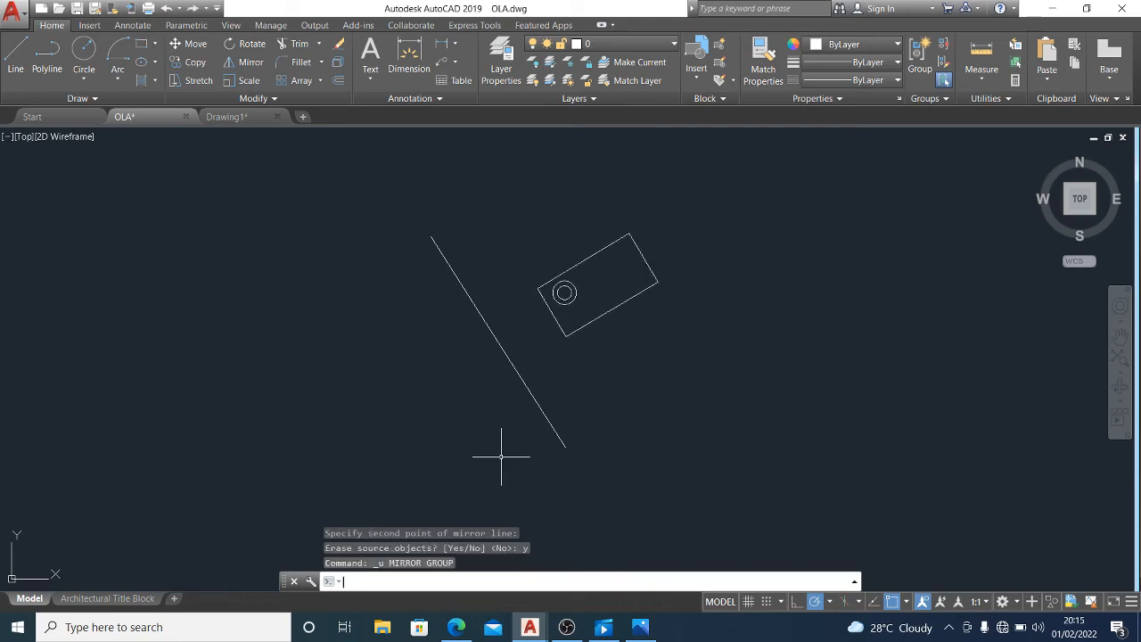
pyautogui.click(497, 224)
pyautogui.click(706, 353)
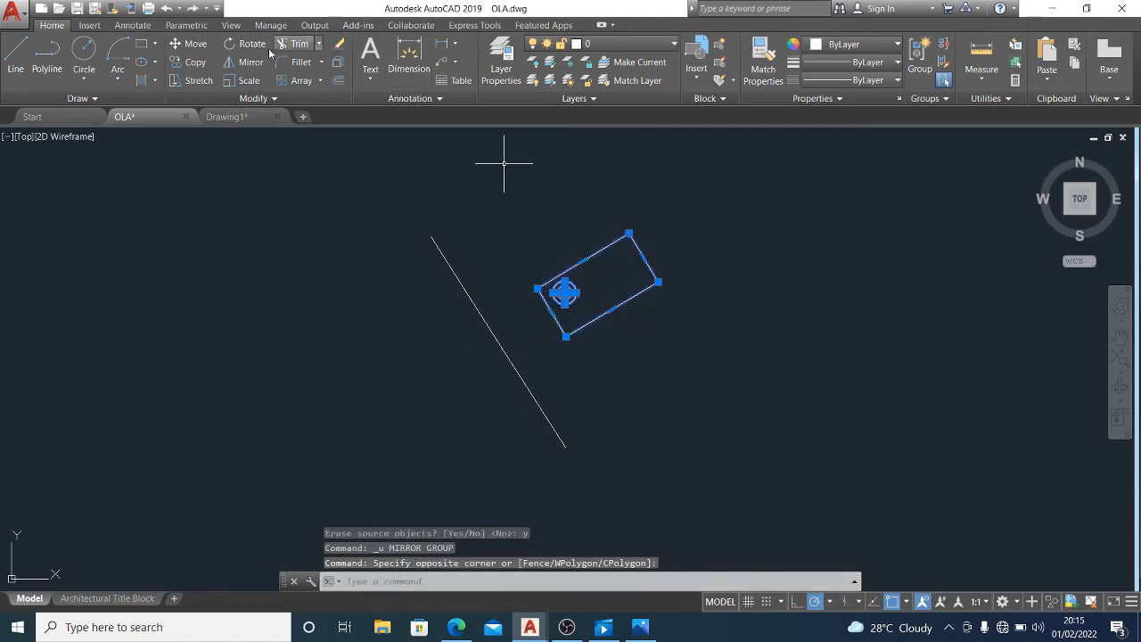
pyautogui.click(246, 62)
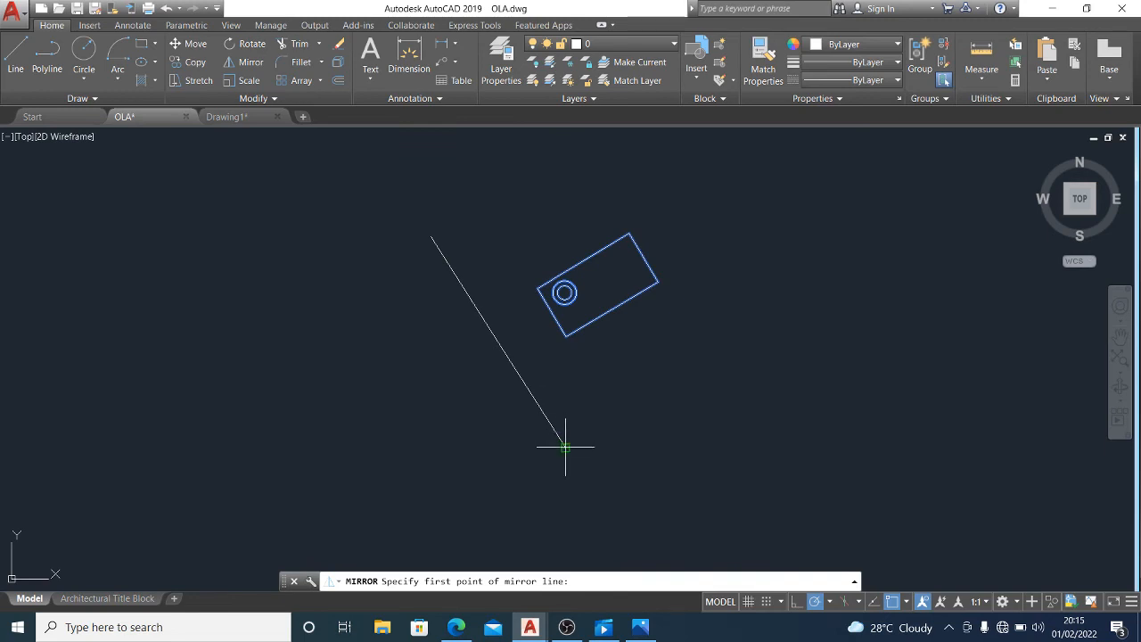
pyautogui.click(565, 446)
pyautogui.click(599, 501)
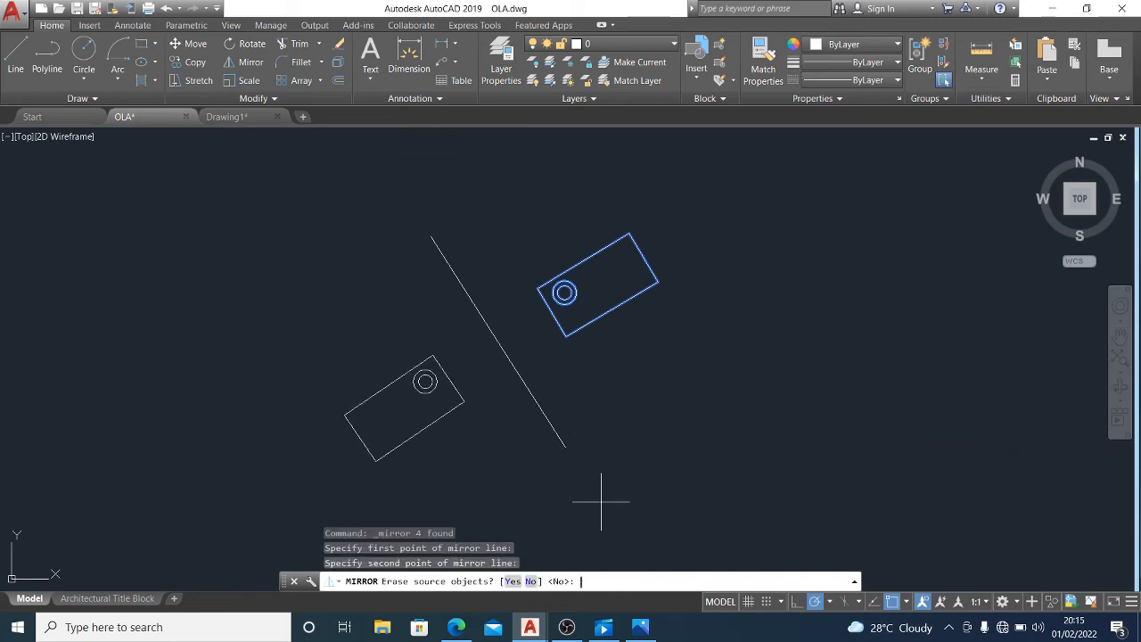
pyautogui.write('n')
pyautogui.press('Return')
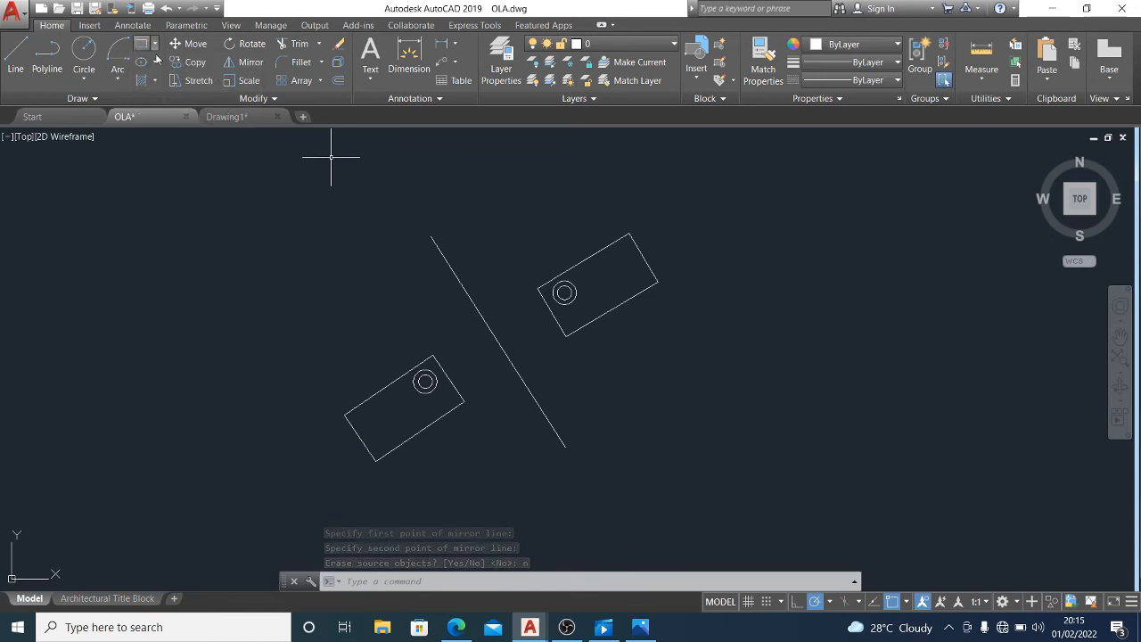
# Draw a vertical line and a separate horizontal line below it, left of the rectangles, leaving a gap at their corner
pyautogui.click(19, 53)
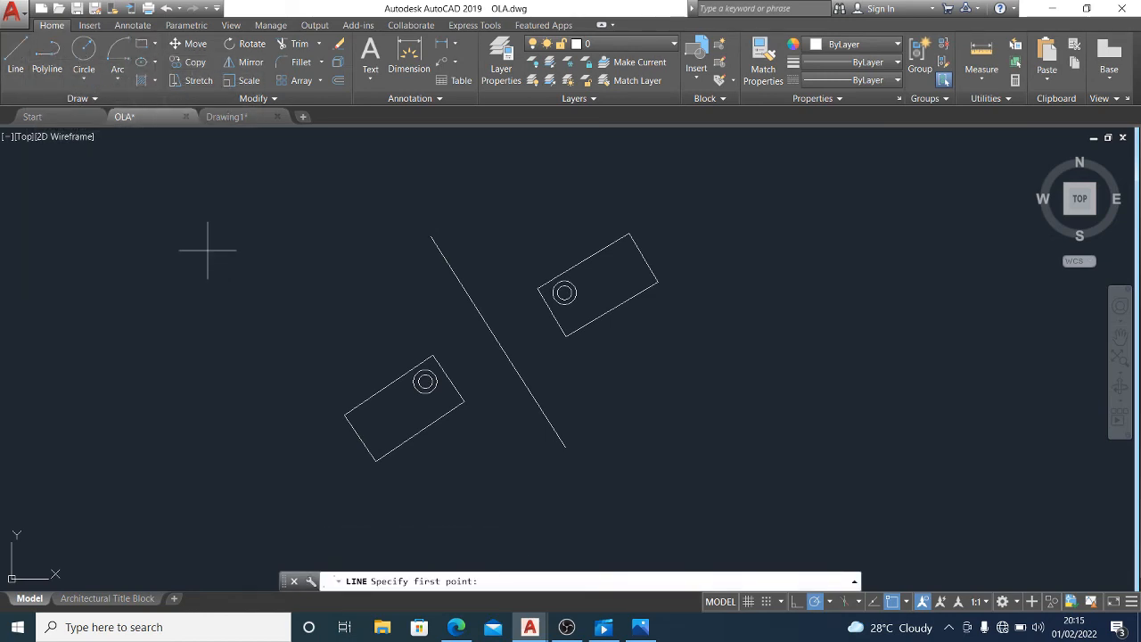
pyautogui.click(197, 209)
pyautogui.click(197, 319)
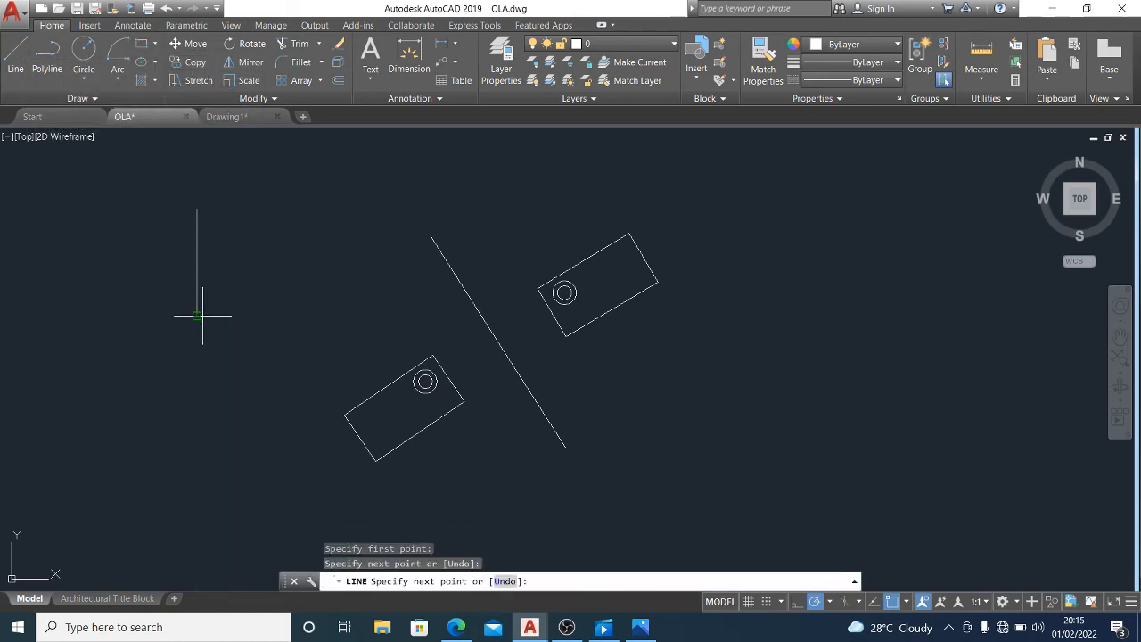
pyautogui.press('Escape')
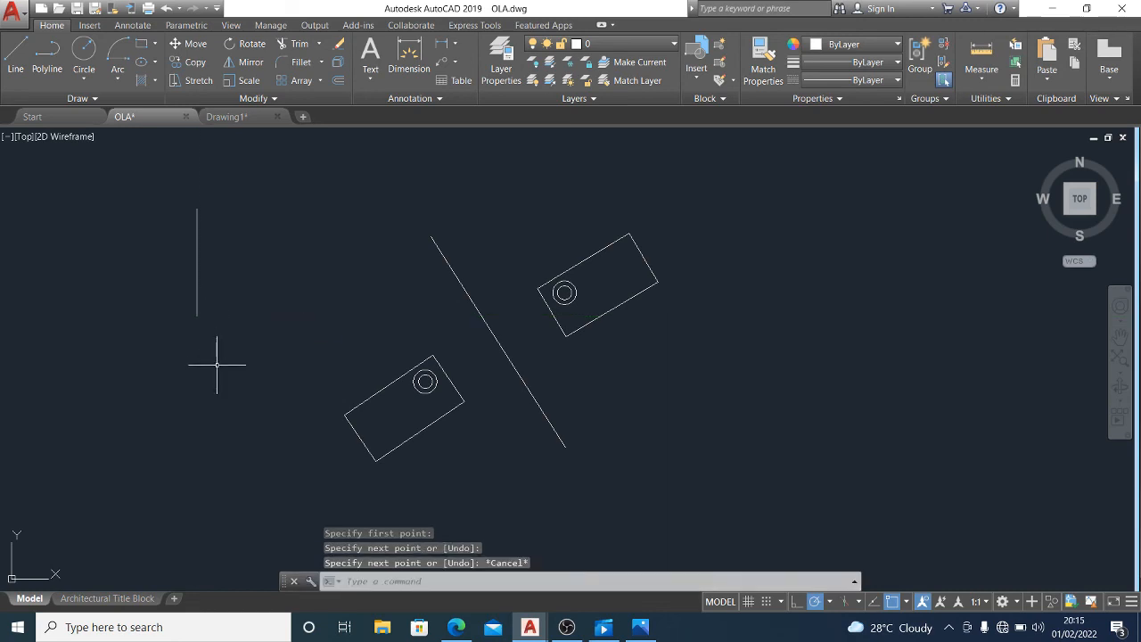
pyautogui.press('Return')
pyautogui.click(210, 360)
pyautogui.click(339, 360)
pyautogui.press('Escape')
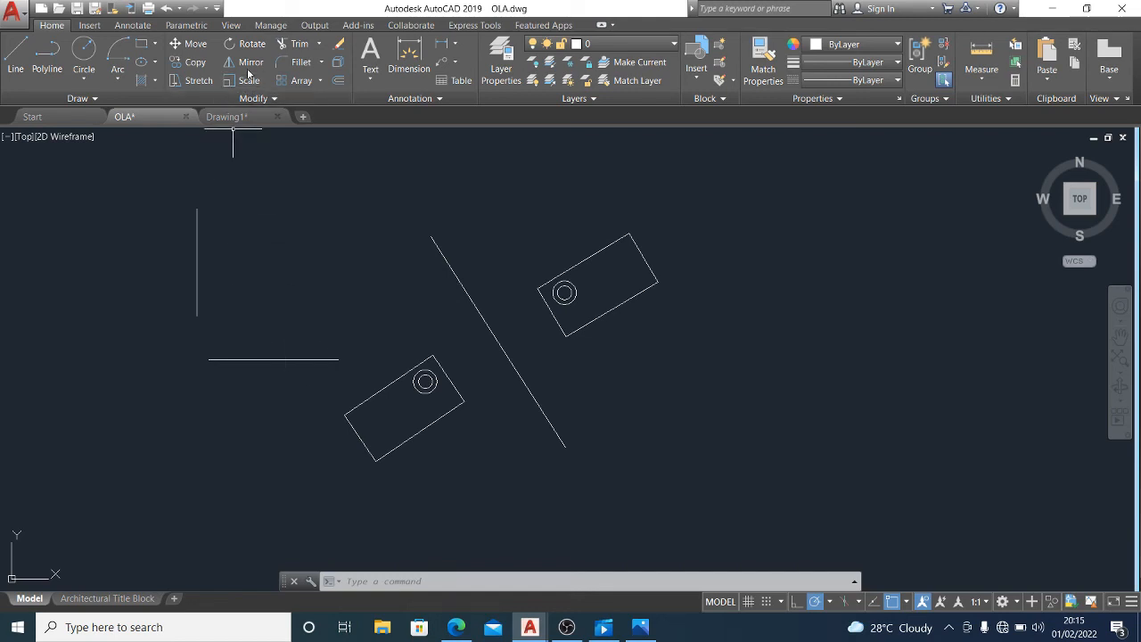
# Fillet the vertical and horizontal lines so they meet in a sharp corner
pyautogui.click(301, 64)
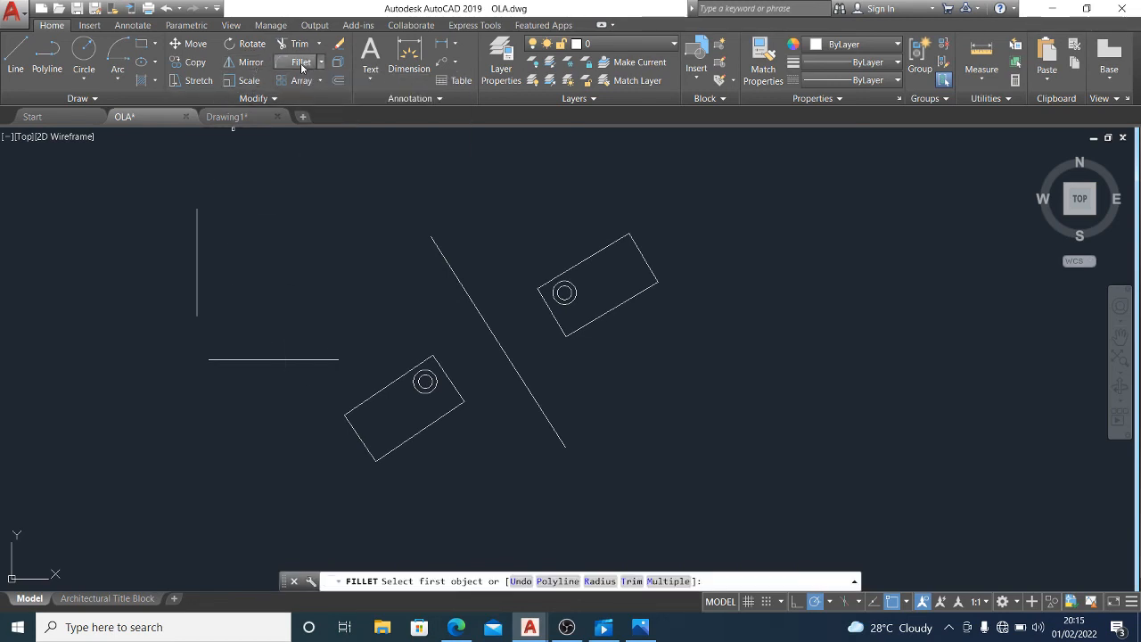
pyautogui.click(197, 295)
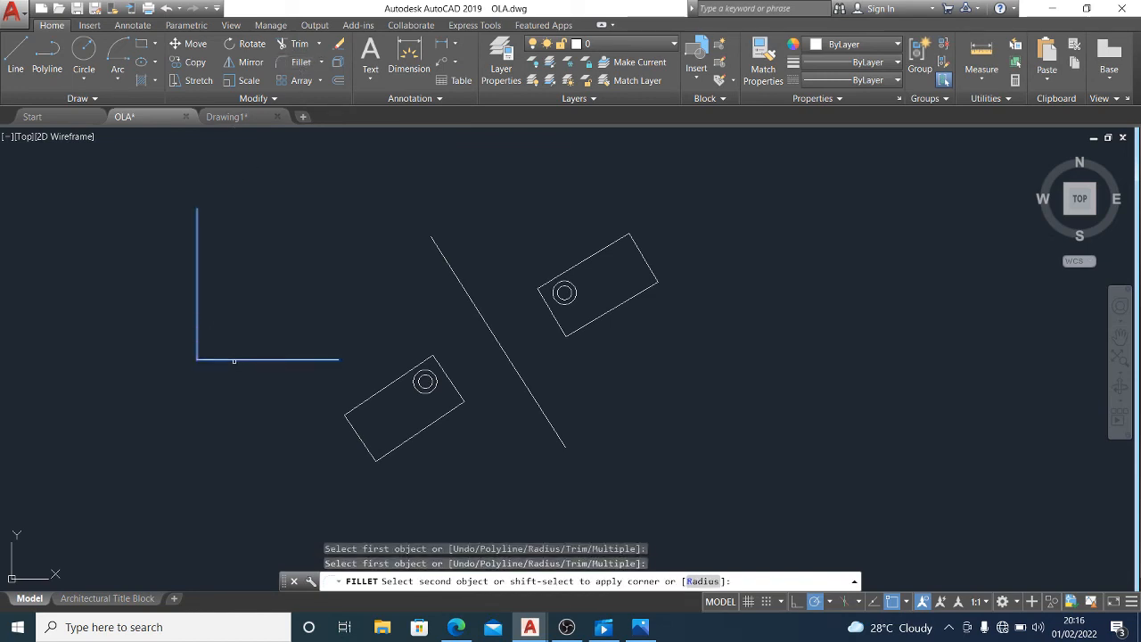
pyautogui.click(234, 360)
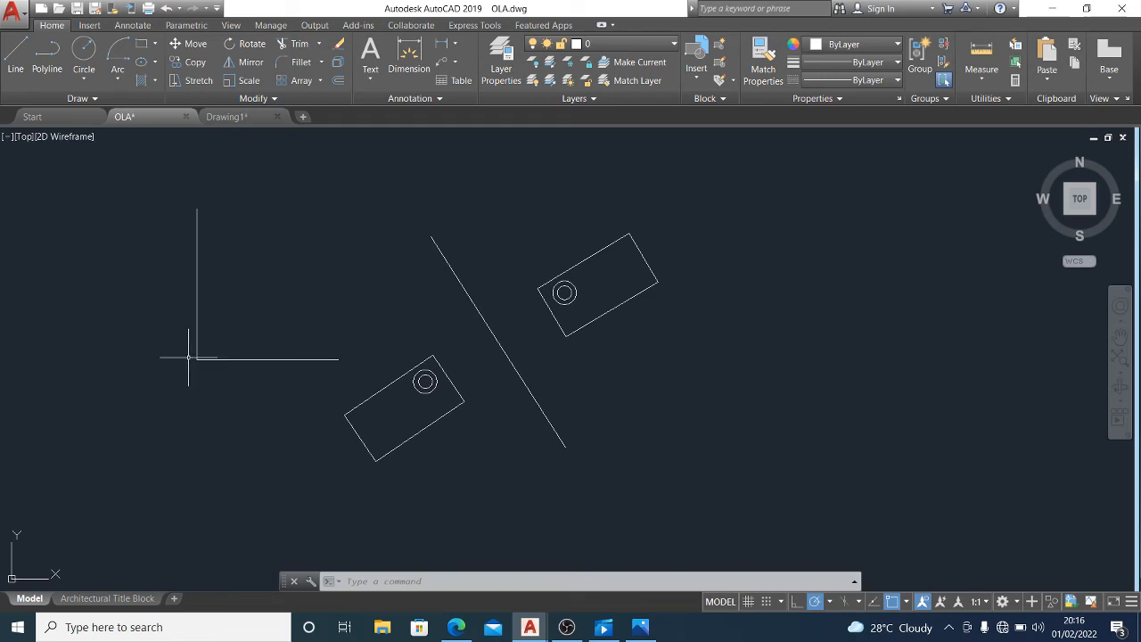
# Draw a single vertical line in the empty area to the right of the existing shapes
pyautogui.scroll(-2, 170, 349)
pyautogui.scroll(-2, 420, 335)
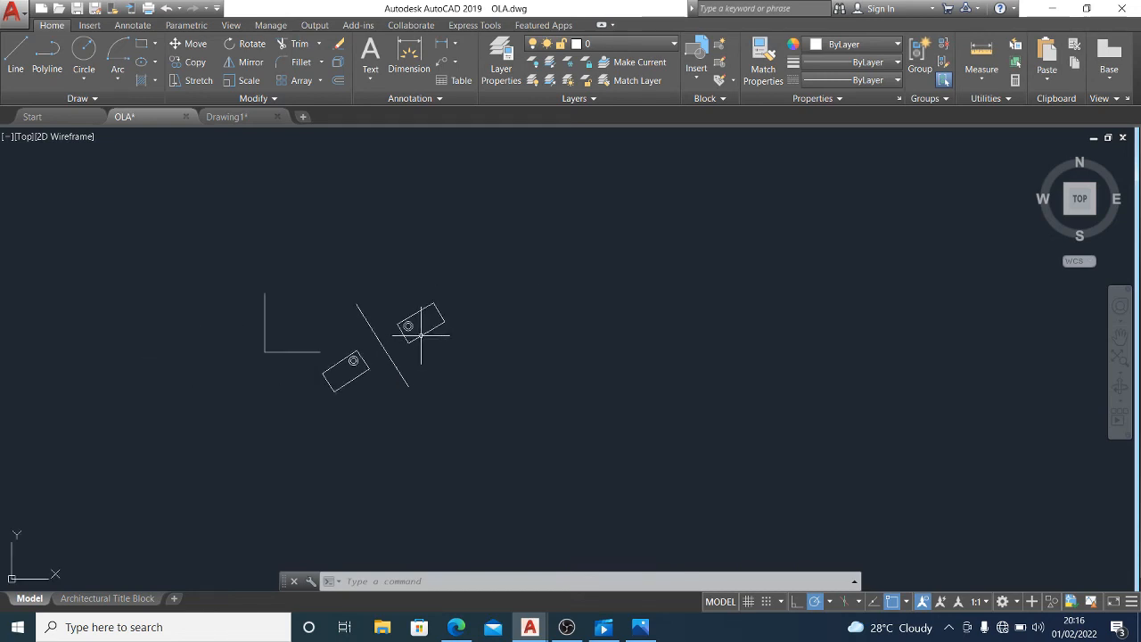
pyautogui.scroll(2, 561, 314)
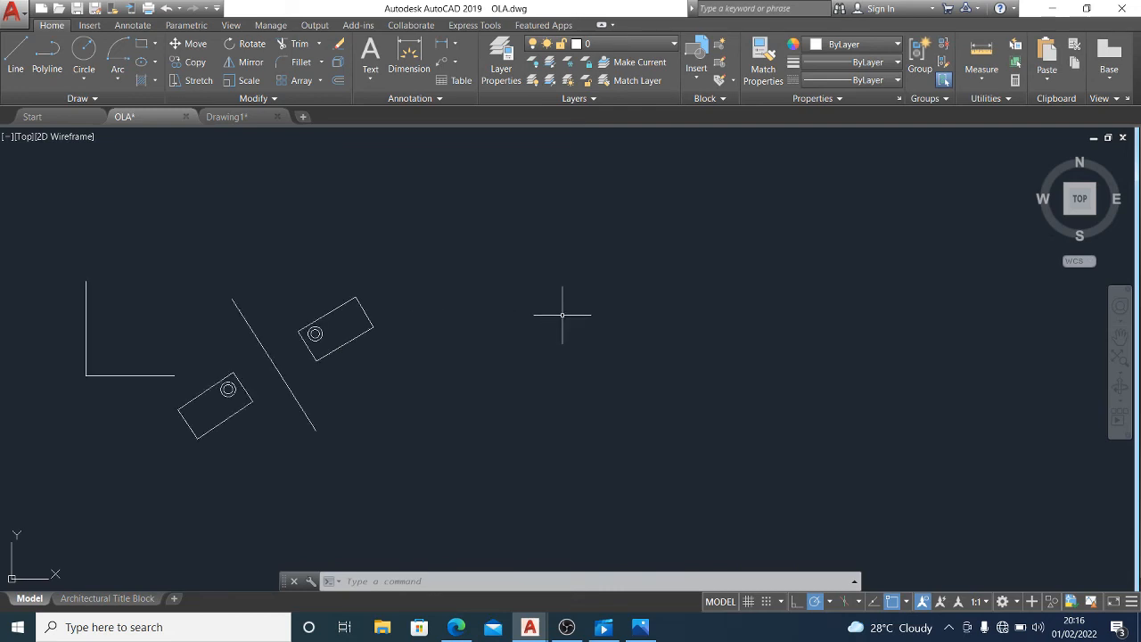
pyautogui.write('l')
pyautogui.press('Return')
pyautogui.click(569, 220)
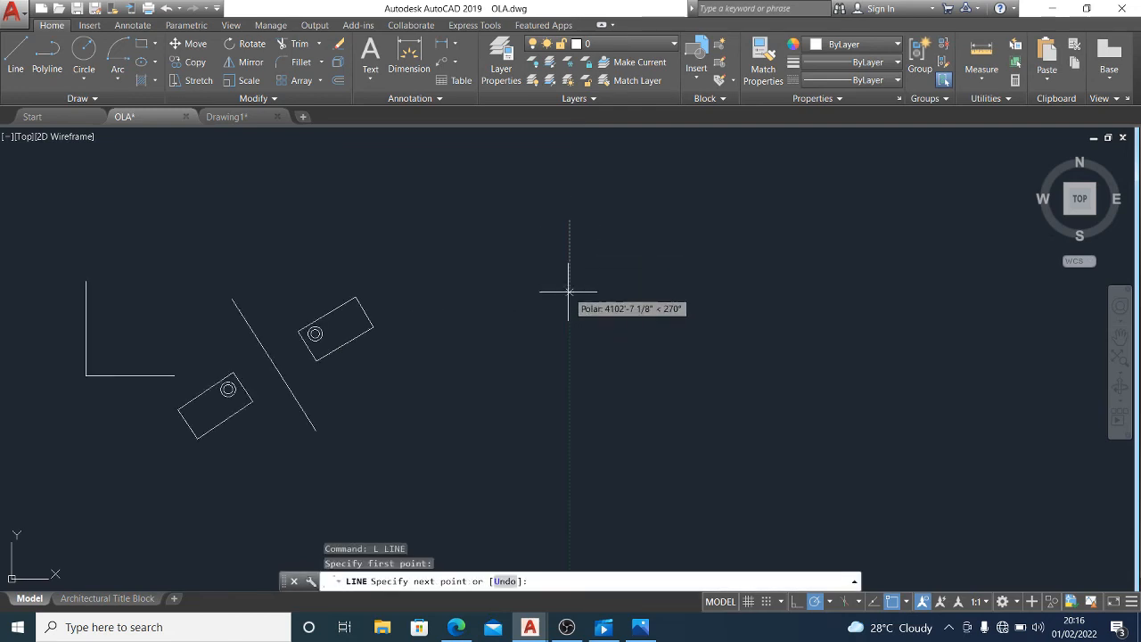
pyautogui.click(570, 385)
pyautogui.press('Escape')
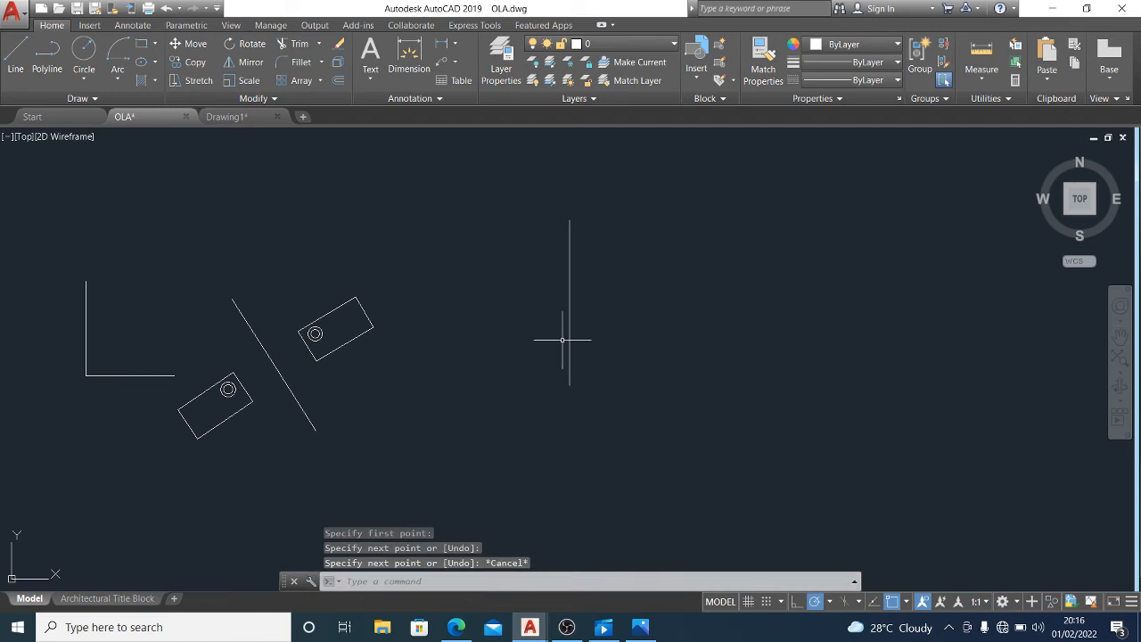
pyautogui.click(613, 365)
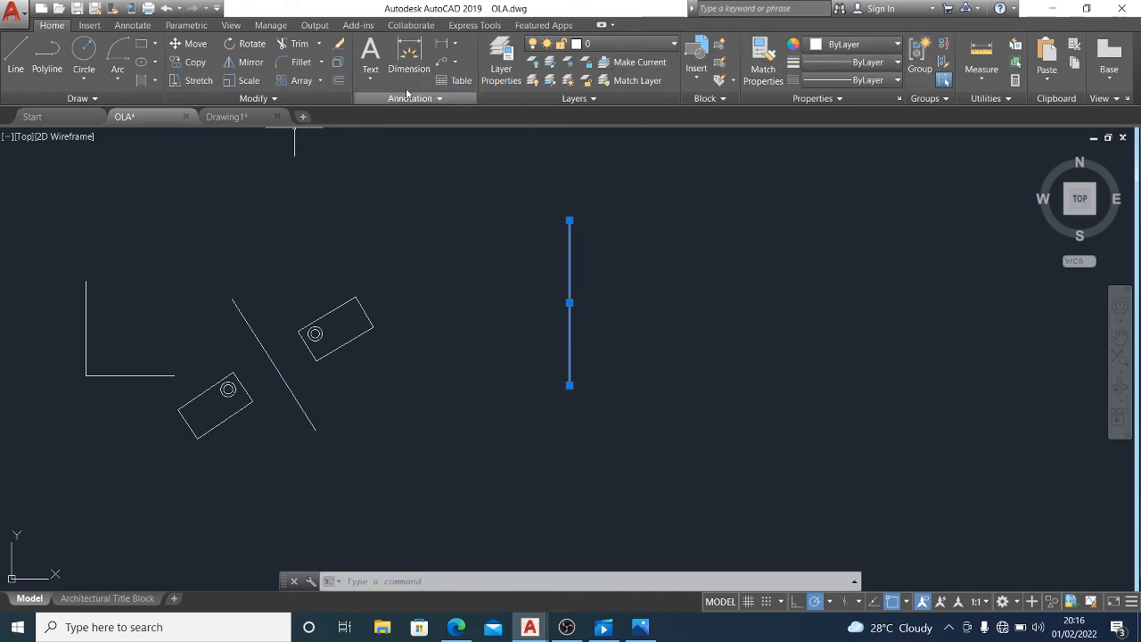
pyautogui.click(341, 81)
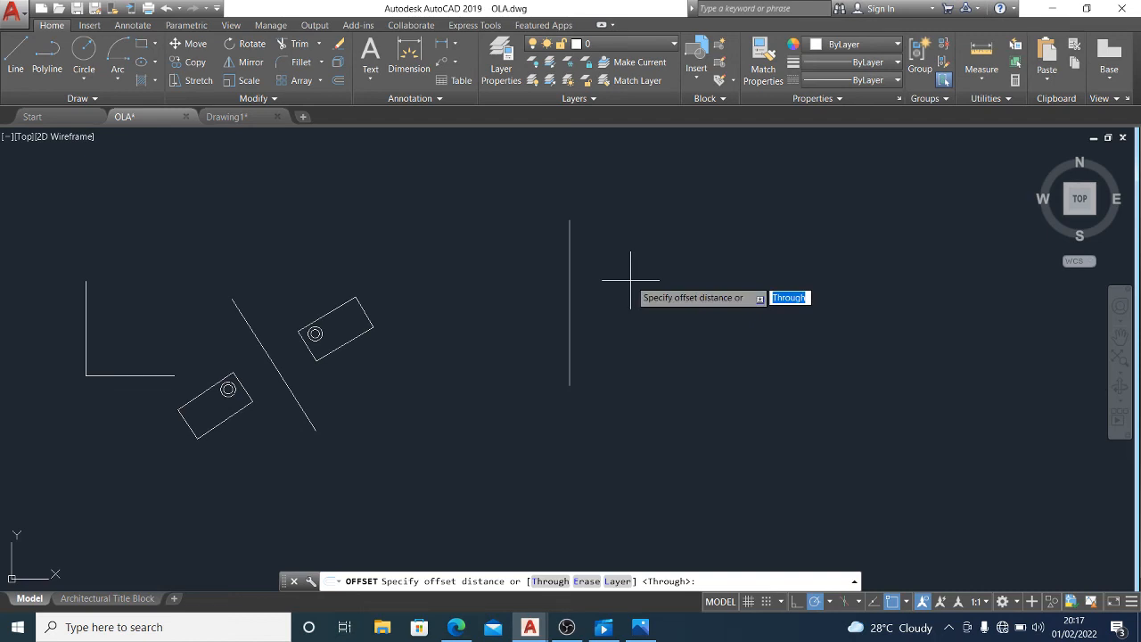
pyautogui.press('Escape')
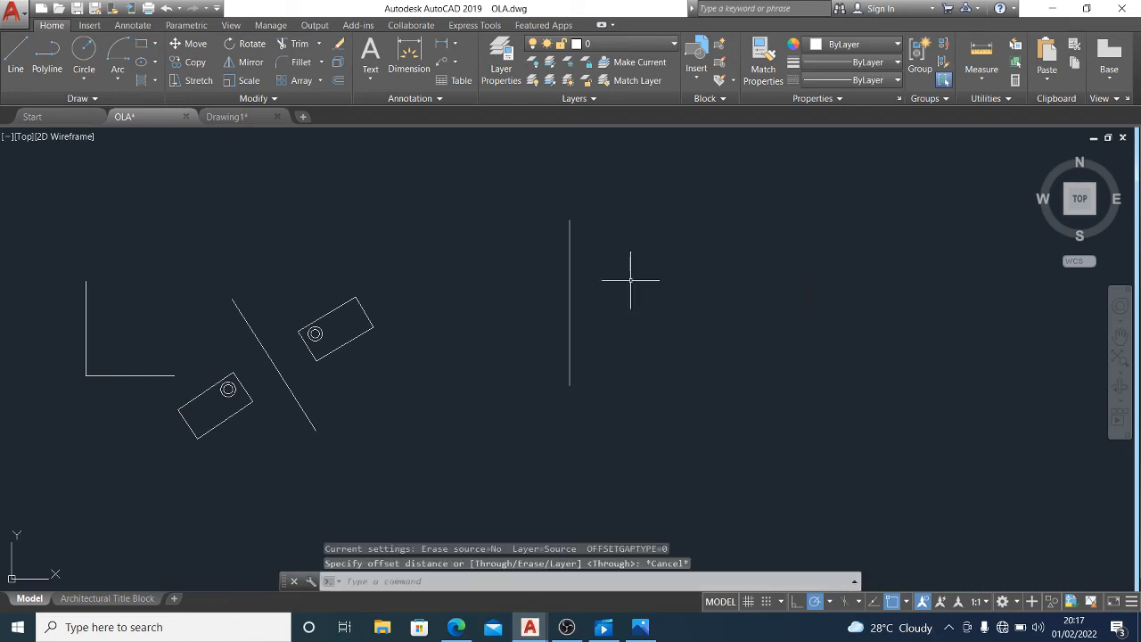
pyautogui.write('o')
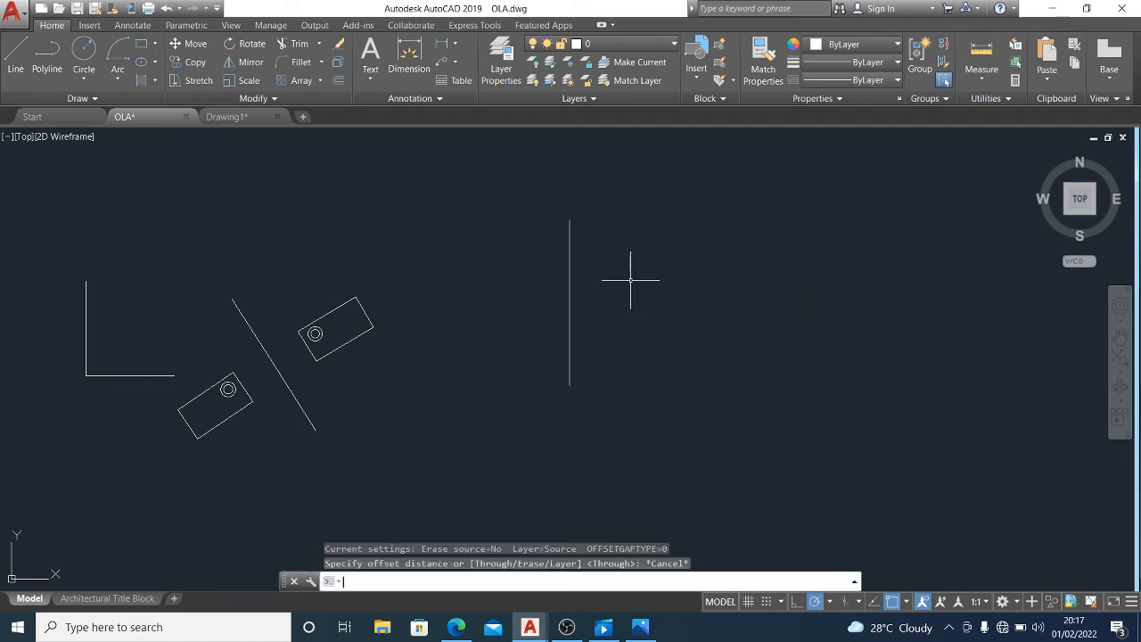
pyautogui.write('f')
pyautogui.press('Escape')
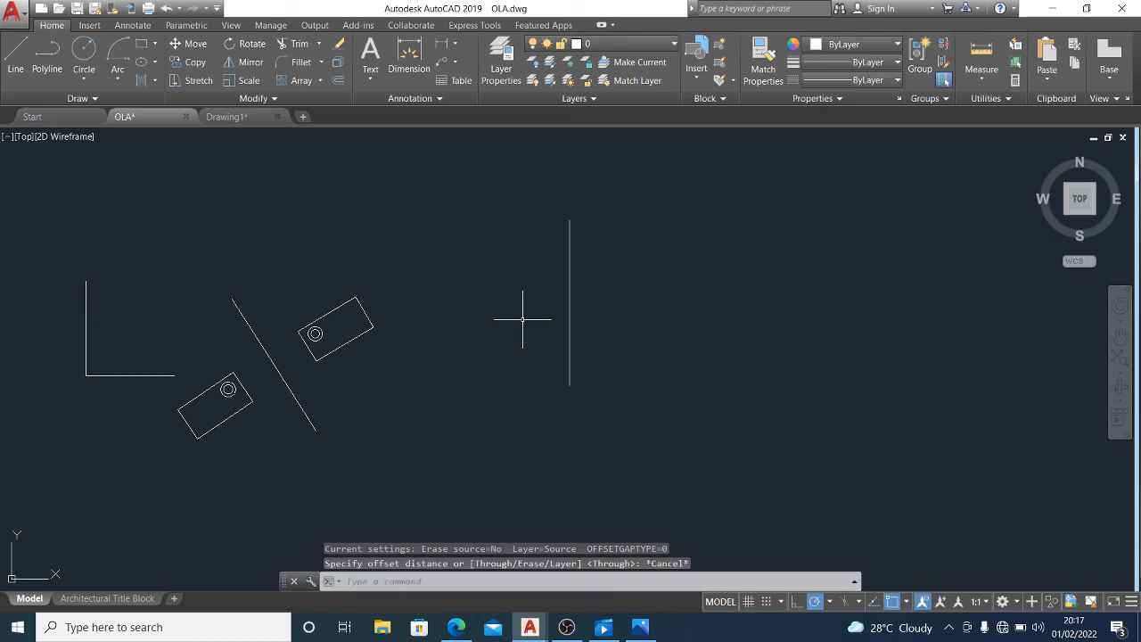
pyautogui.write('o')
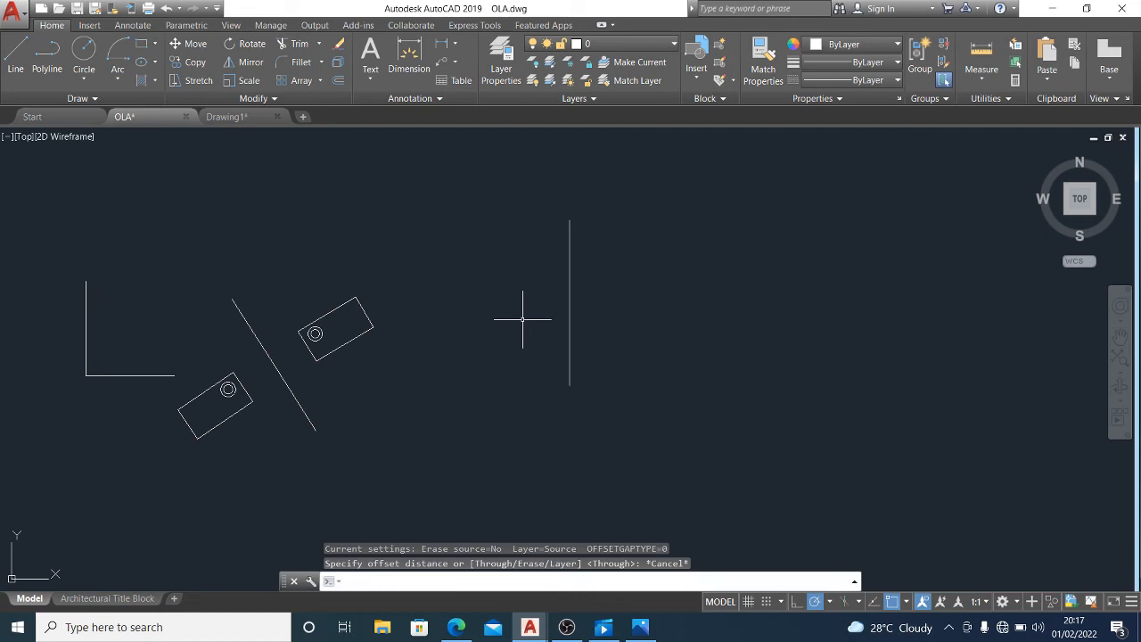
pyautogui.press('Escape')
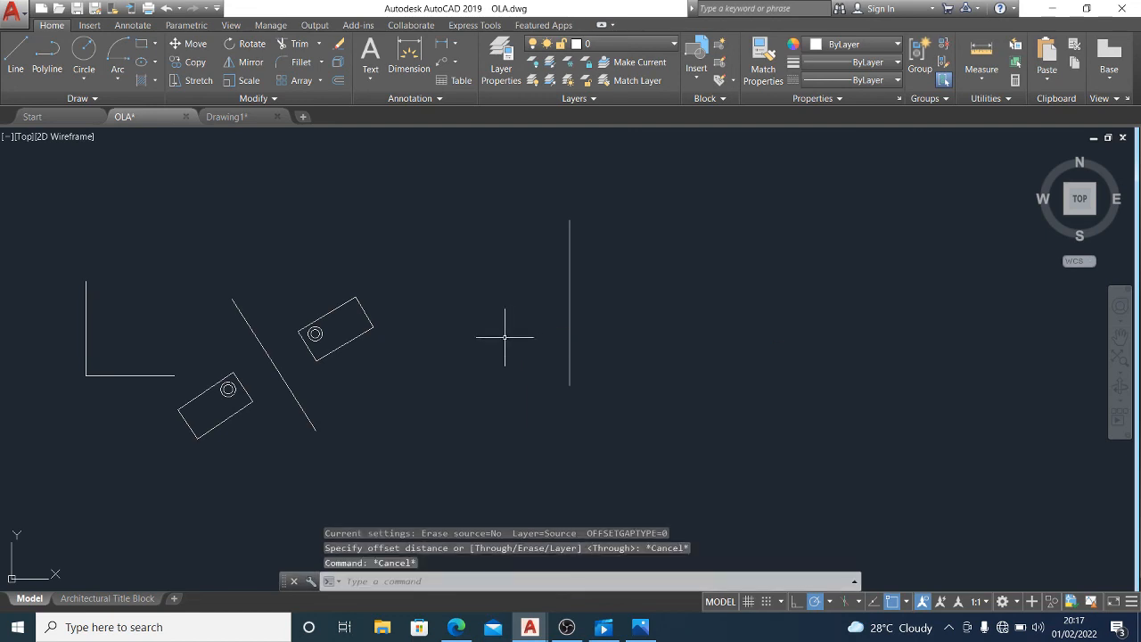
# Offset the separate vertical line by 1200 units to its right side
pyautogui.click(620, 214)
pyautogui.click(573, 220)
pyautogui.scroll(2, 581, 212)
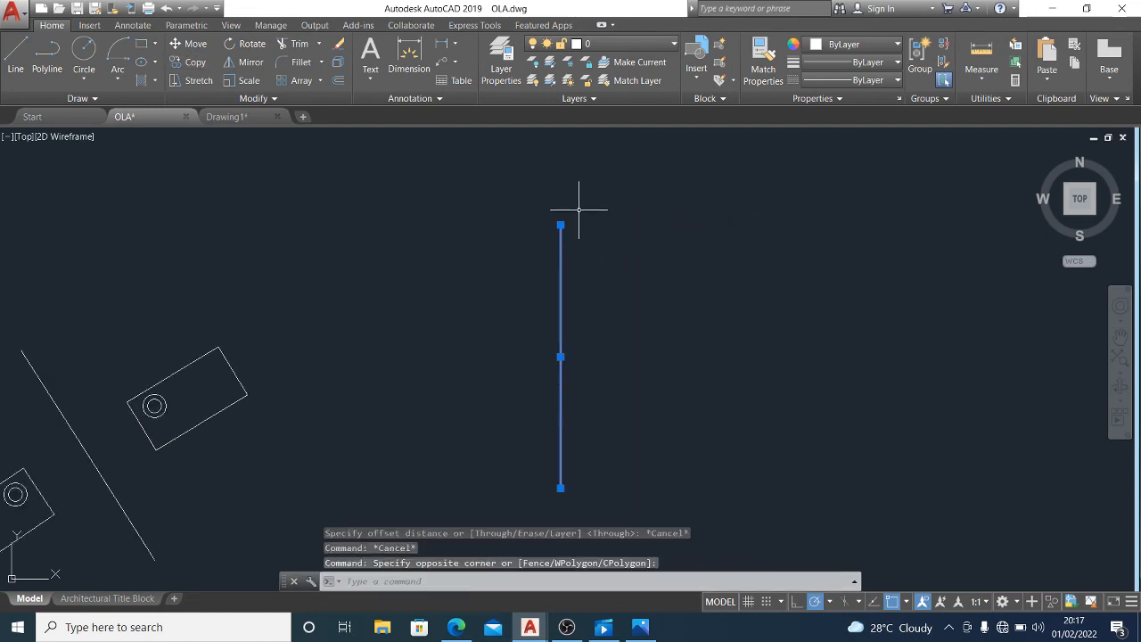
pyautogui.click(339, 85)
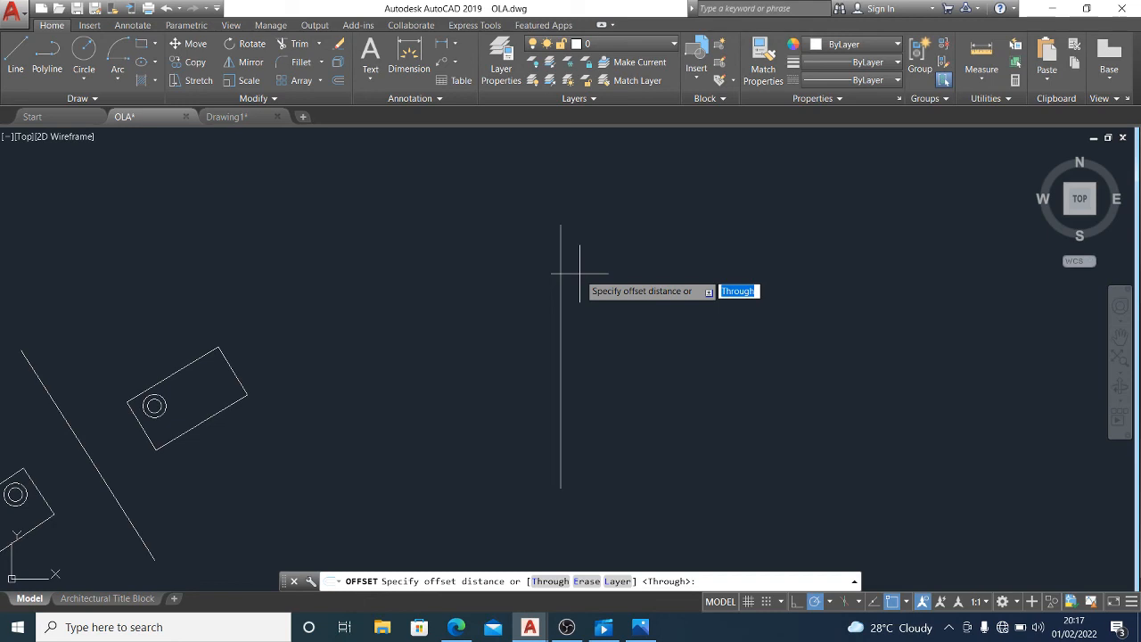
pyautogui.write('1200')
pyautogui.press('Return')
pyautogui.click(561, 274)
pyautogui.click(579, 273)
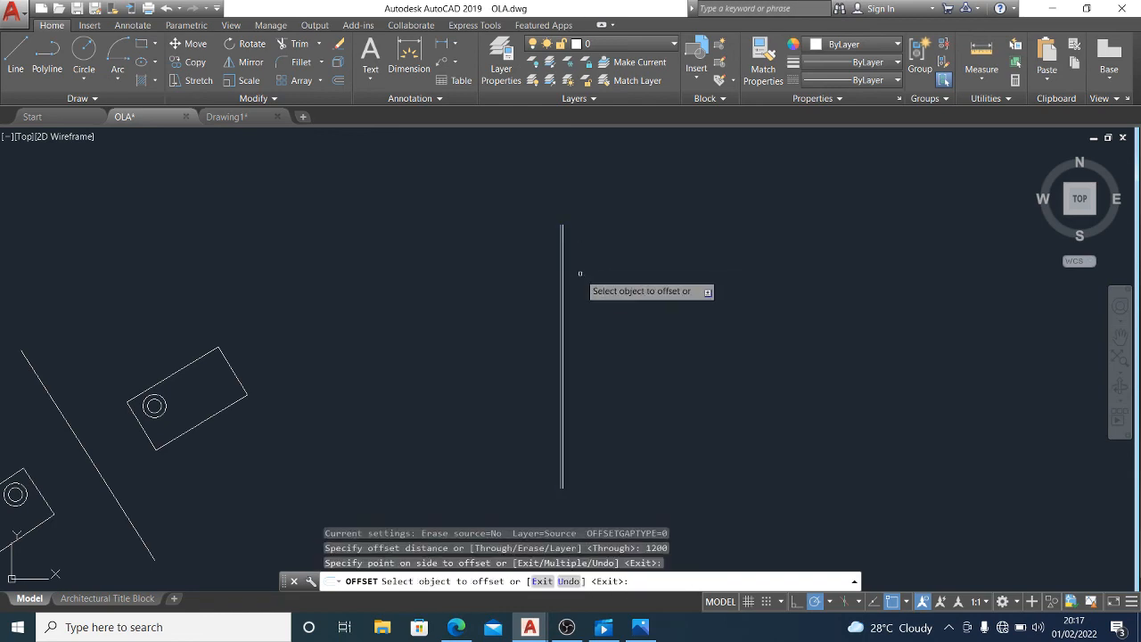
# Examine the spacing between the vertical line and its offset copy up close, and end the Offset command
pyautogui.scroll(20, 580, 274)
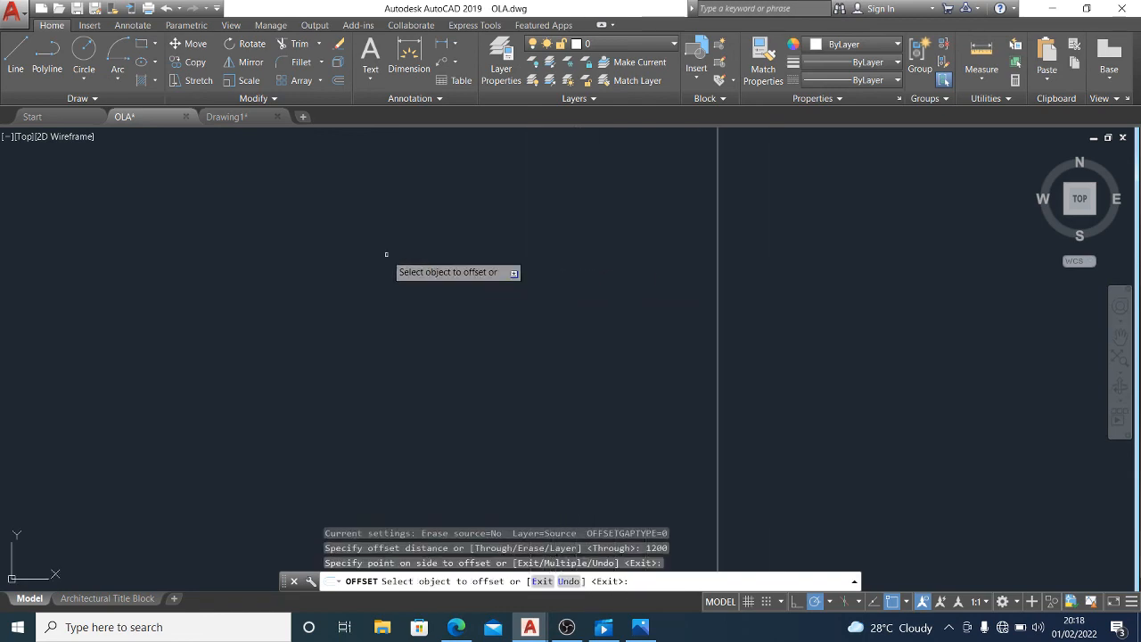
pyautogui.scroll(-5, 393, 263)
pyautogui.scroll(8, 458, 267)
pyautogui.scroll(-8, 535, 294)
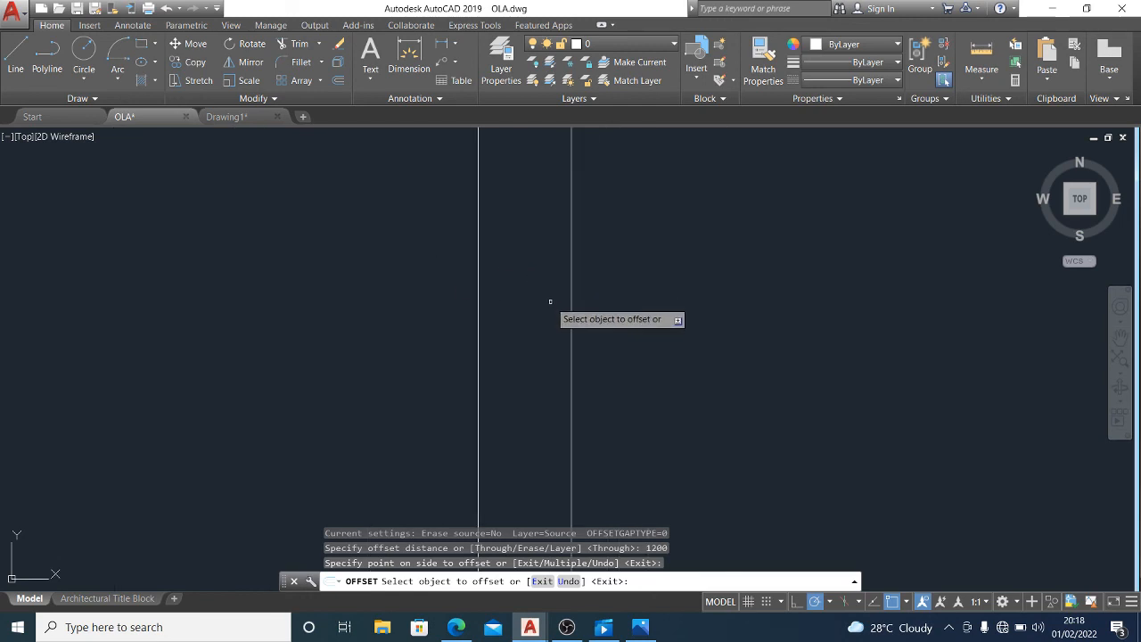
pyautogui.scroll(4, 562, 300)
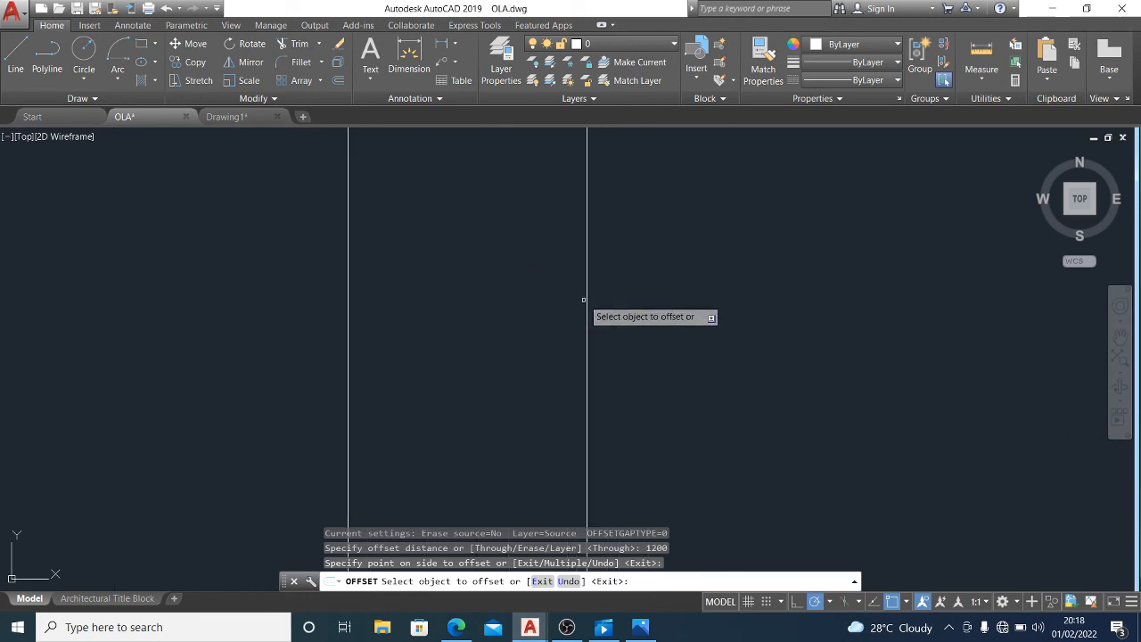
pyautogui.scroll(-11, 579, 301)
pyautogui.scroll(4, 573, 293)
pyautogui.press('Escape')
# Delete the offset copy to the right of the original vertical line
pyautogui.click(602, 286)
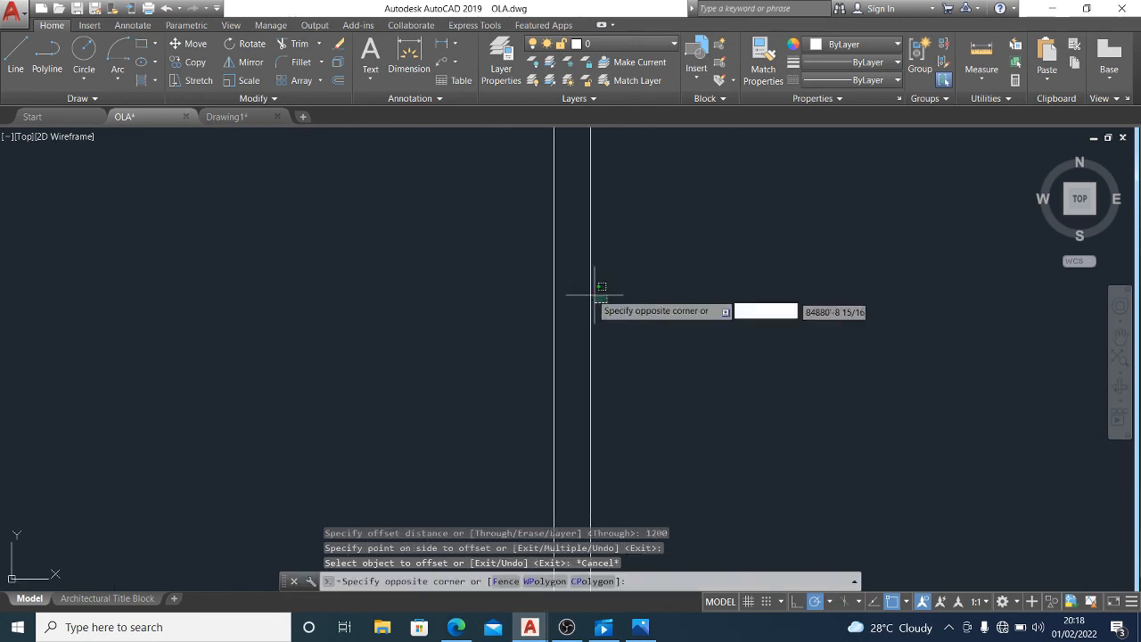
pyautogui.click(584, 288)
pyautogui.press('Delete')
pyautogui.scroll(-3, 556, 326)
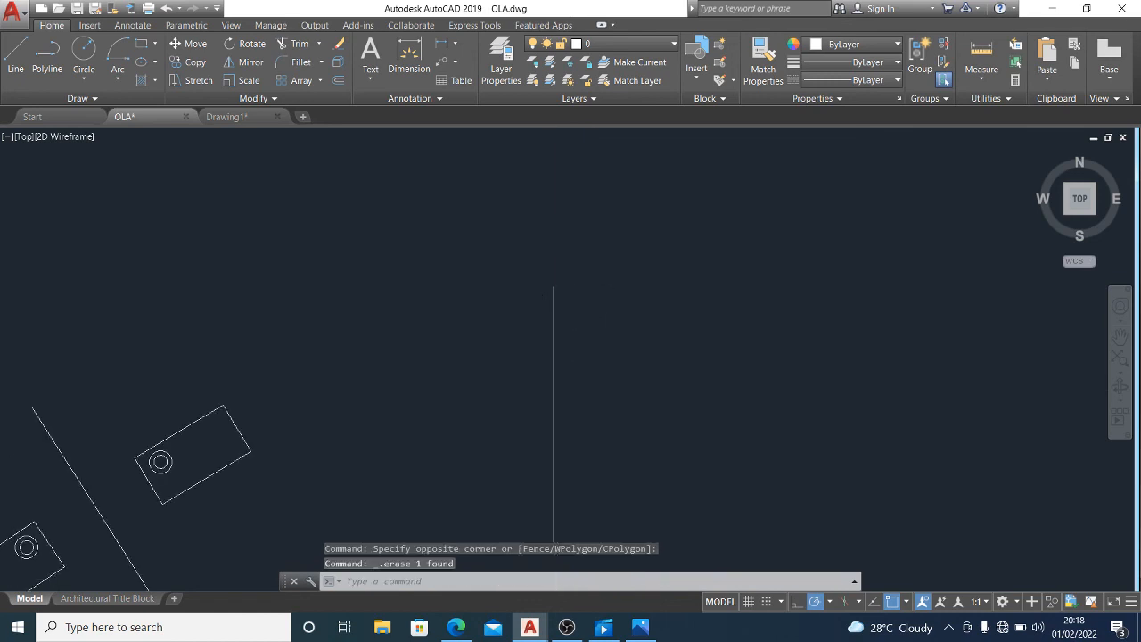
# Offset the separate vertical line by 10000 units to its right side
pyautogui.scroll(-2, 561, 348)
pyautogui.click(538, 382)
pyautogui.click(486, 317)
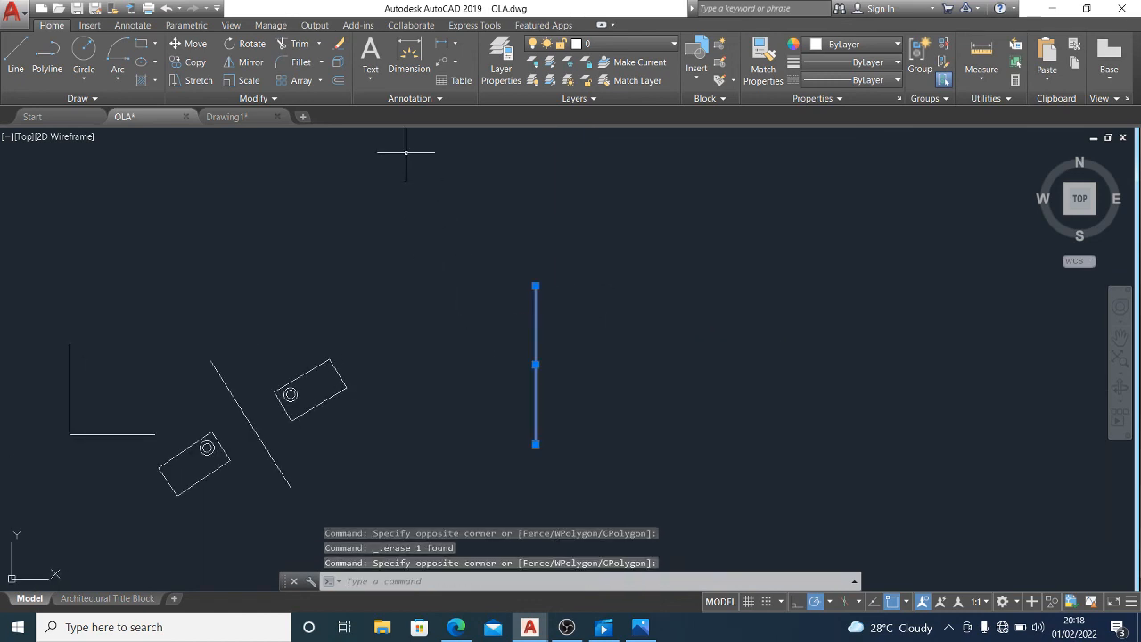
pyautogui.click(339, 80)
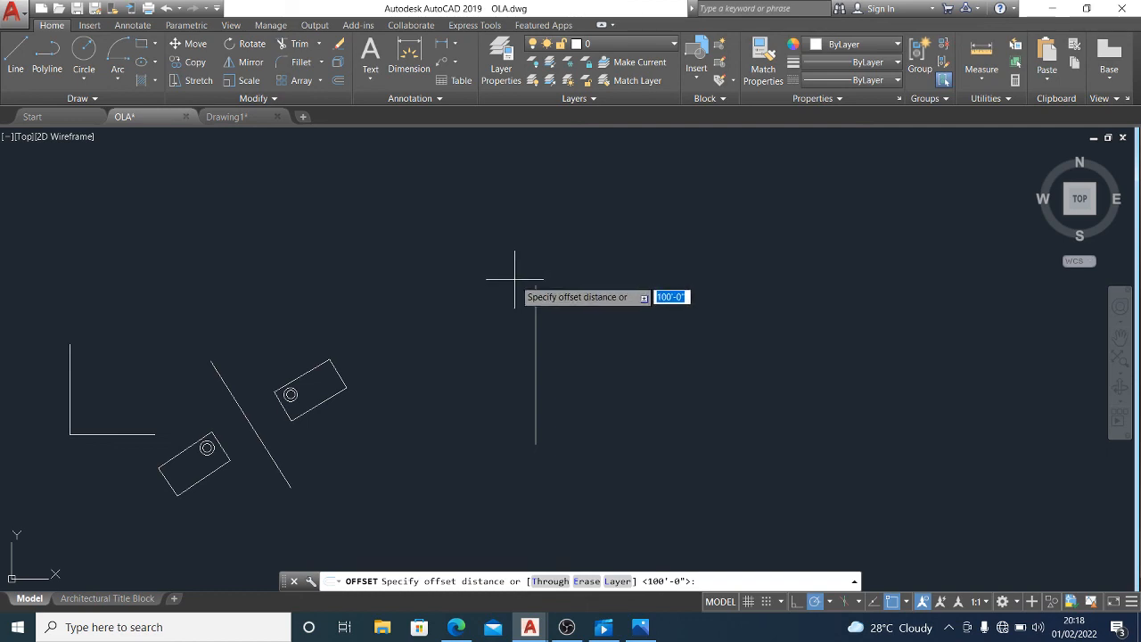
pyautogui.write('6')
pyautogui.press('BackSpace')
pyautogui.write('10o00')
pyautogui.press('BackSpace')
pyautogui.press('BackSpace')
pyautogui.press('BackSpace')
pyautogui.press('BackSpace')
pyautogui.write('0000')
pyautogui.press('Return')
pyautogui.click(535, 263)
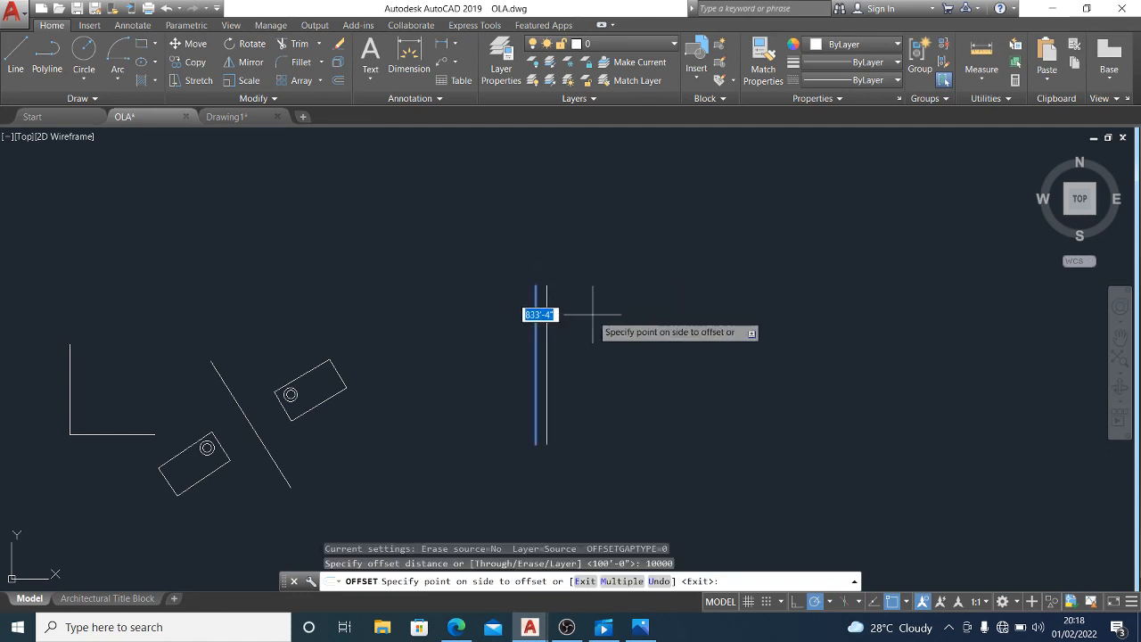
pyautogui.click(591, 307)
pyautogui.scroll(3, 549, 365)
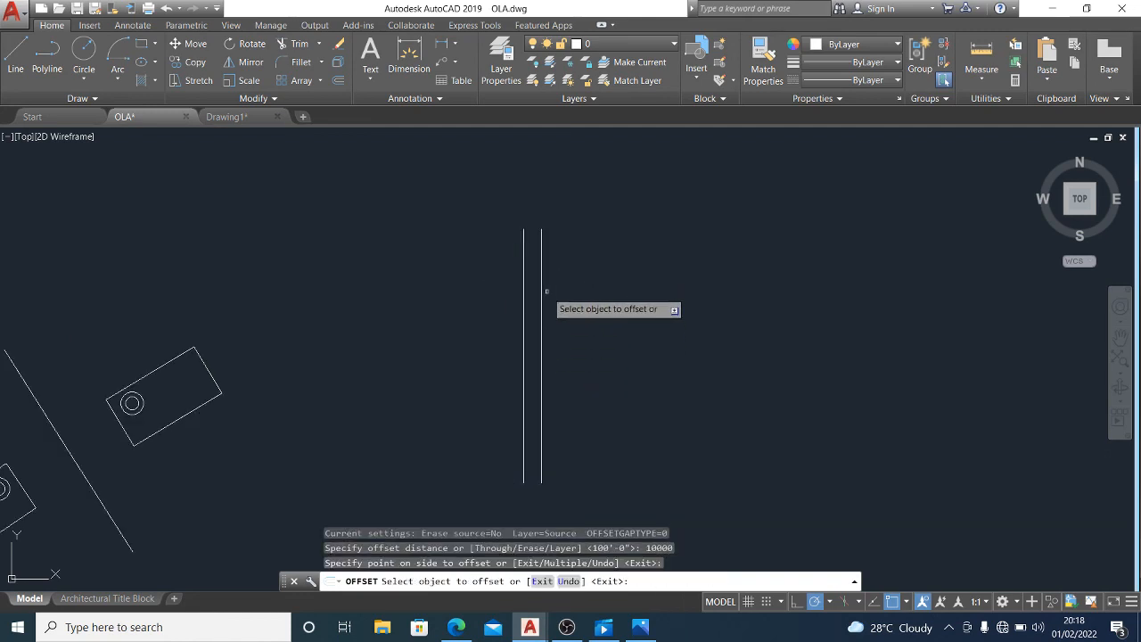
# Add six more parallel vertical lines to the right, offsetting each newest copy by 10000 units, and end the Offset command
pyautogui.scroll(2, 547, 292)
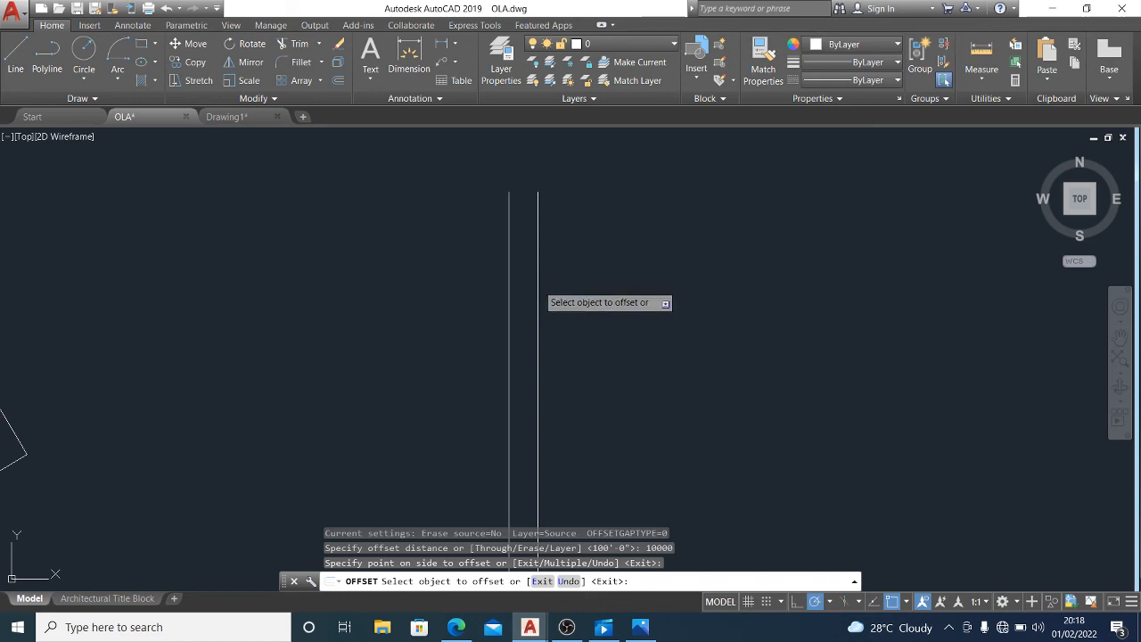
pyautogui.click(536, 284)
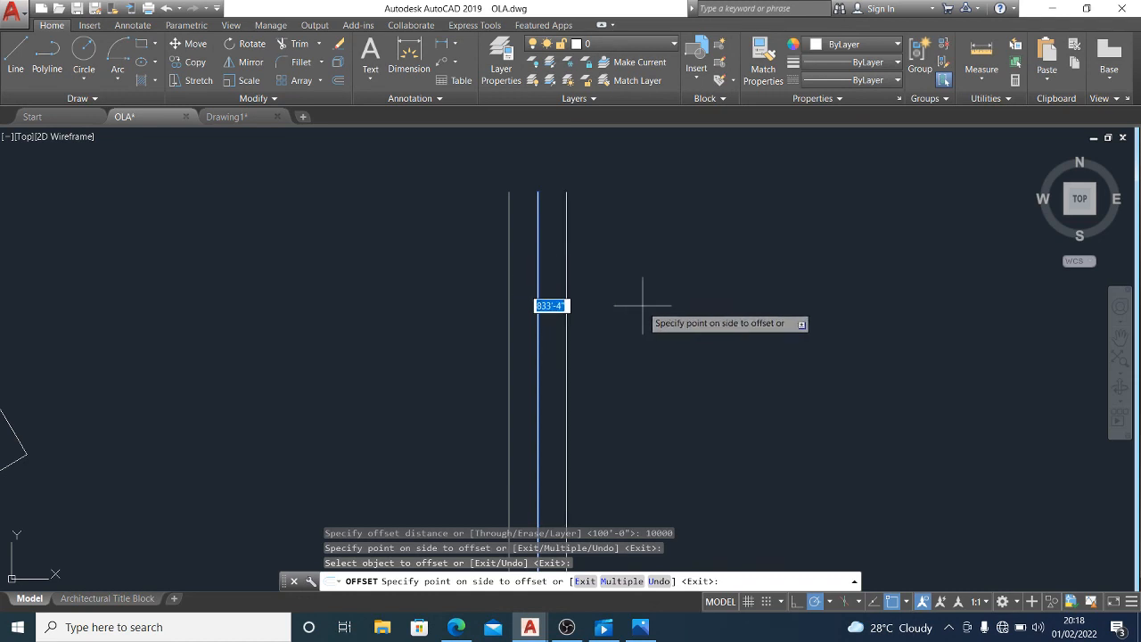
pyautogui.click(756, 347)
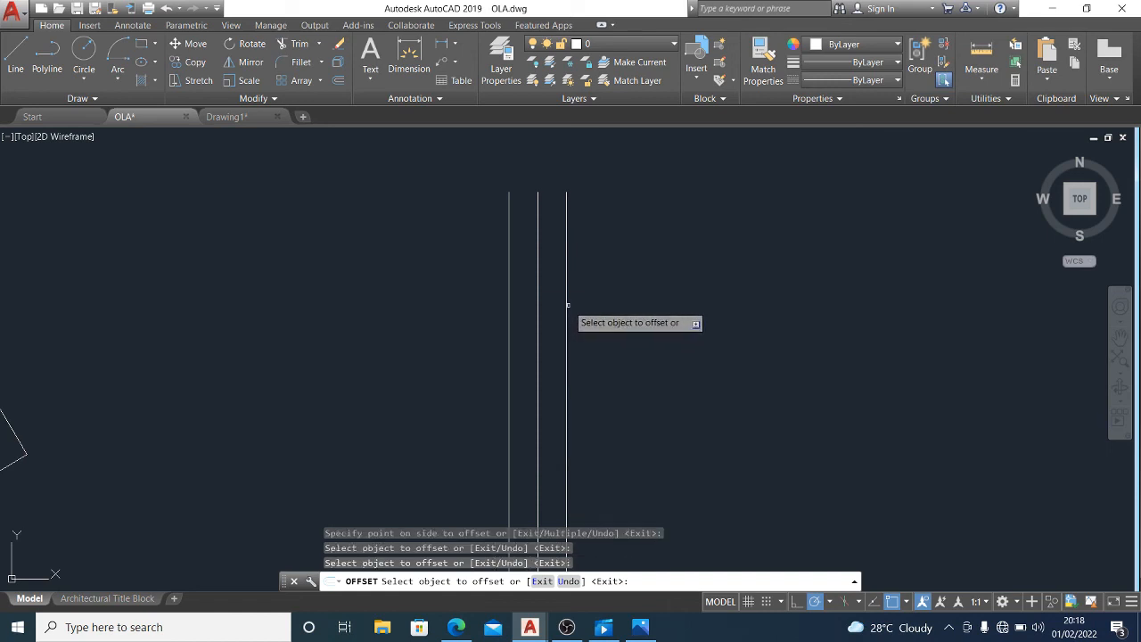
pyautogui.click(567, 306)
pyautogui.click(600, 308)
pyautogui.click(595, 305)
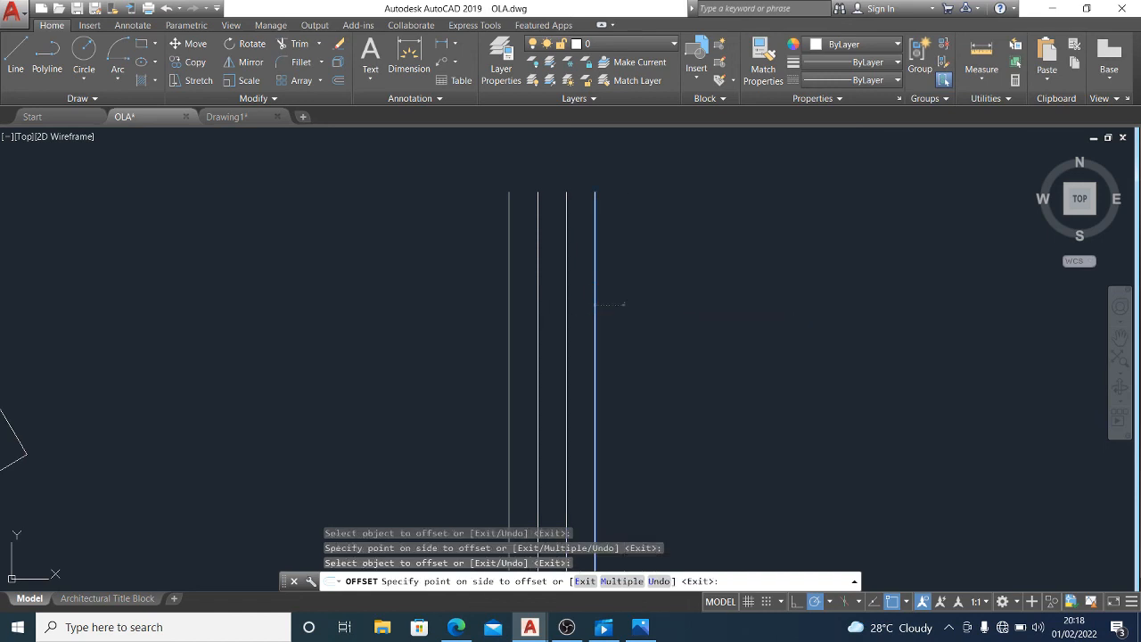
pyautogui.click(620, 298)
pyautogui.click(625, 305)
pyautogui.click(667, 308)
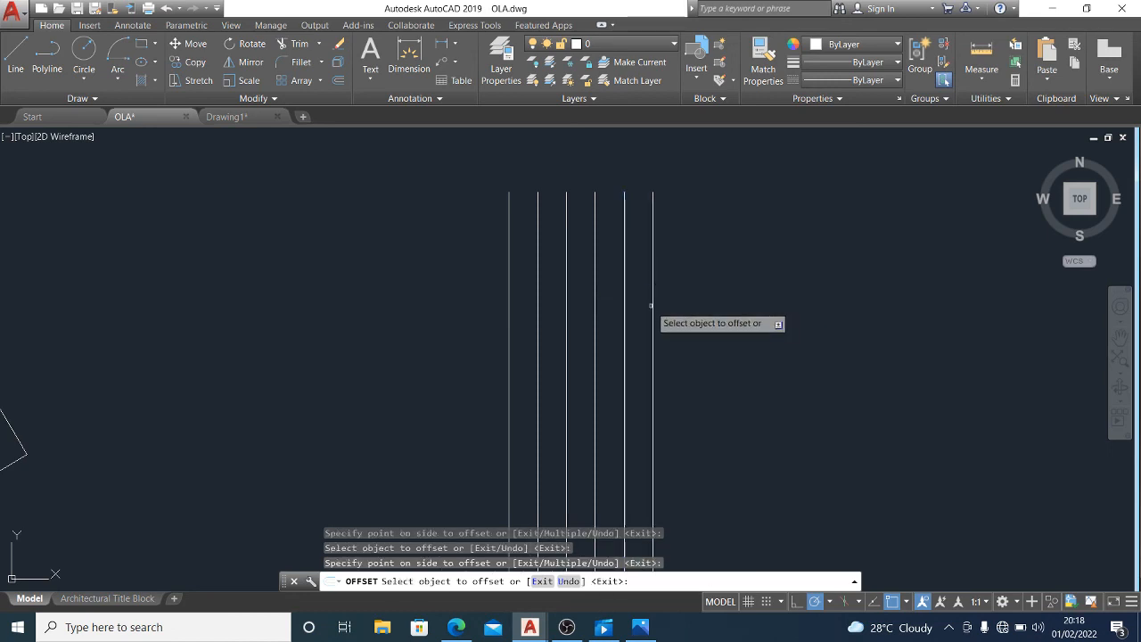
pyautogui.click(654, 308)
pyautogui.click(684, 322)
pyautogui.click(682, 326)
pyautogui.click(724, 333)
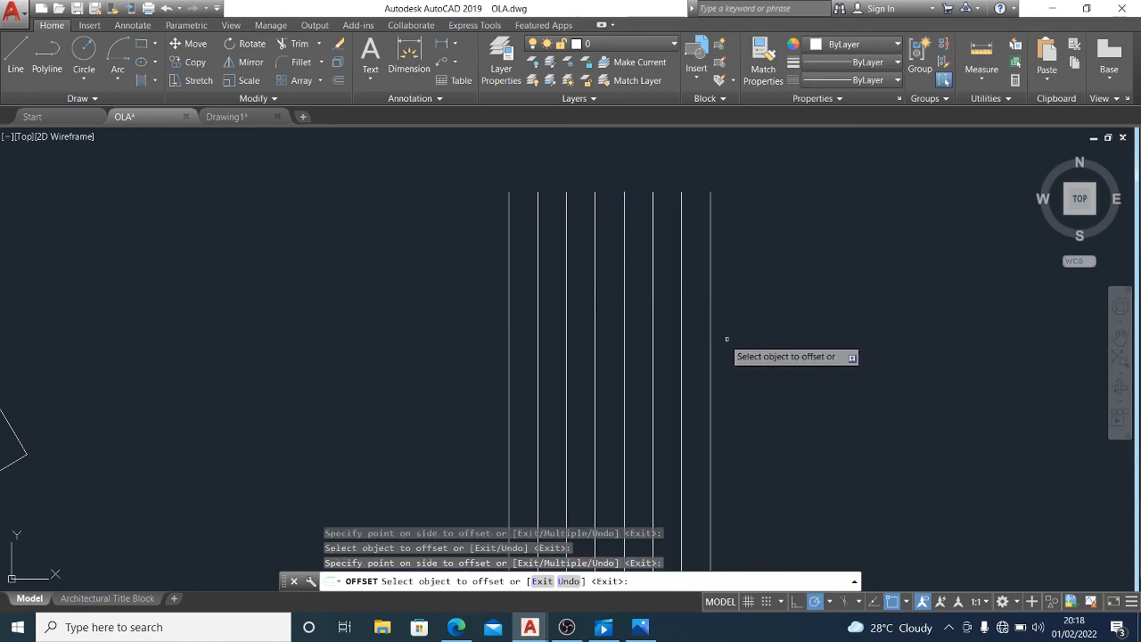
pyautogui.press('Escape')
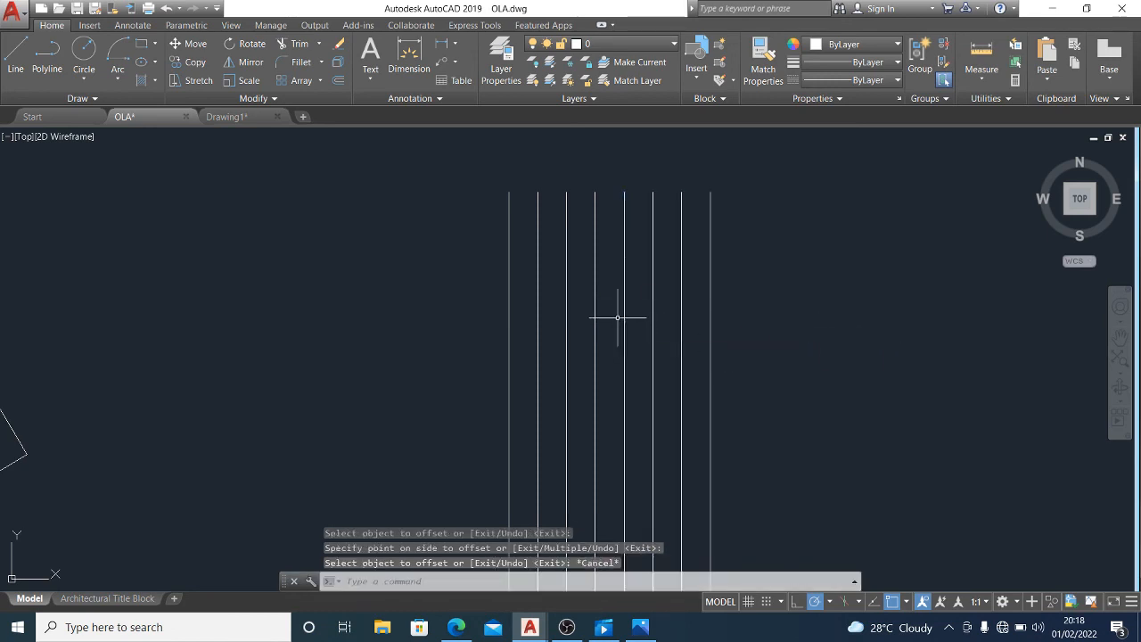
pyautogui.scroll(-5, 644, 325)
pyautogui.scroll(5, 644, 325)
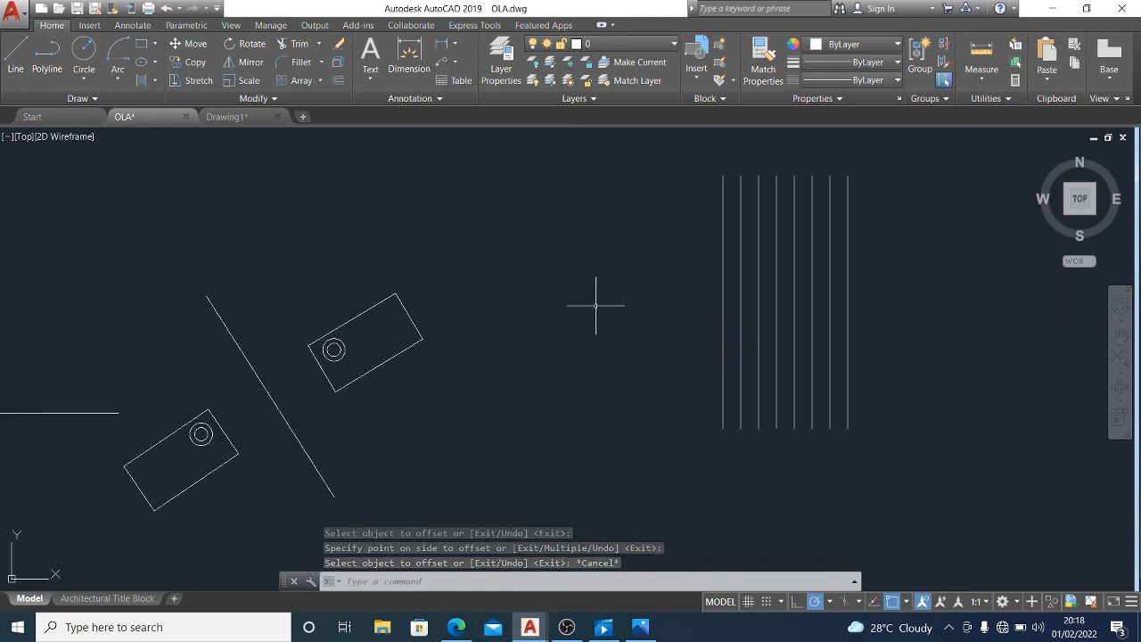
pyautogui.click(784, 353)
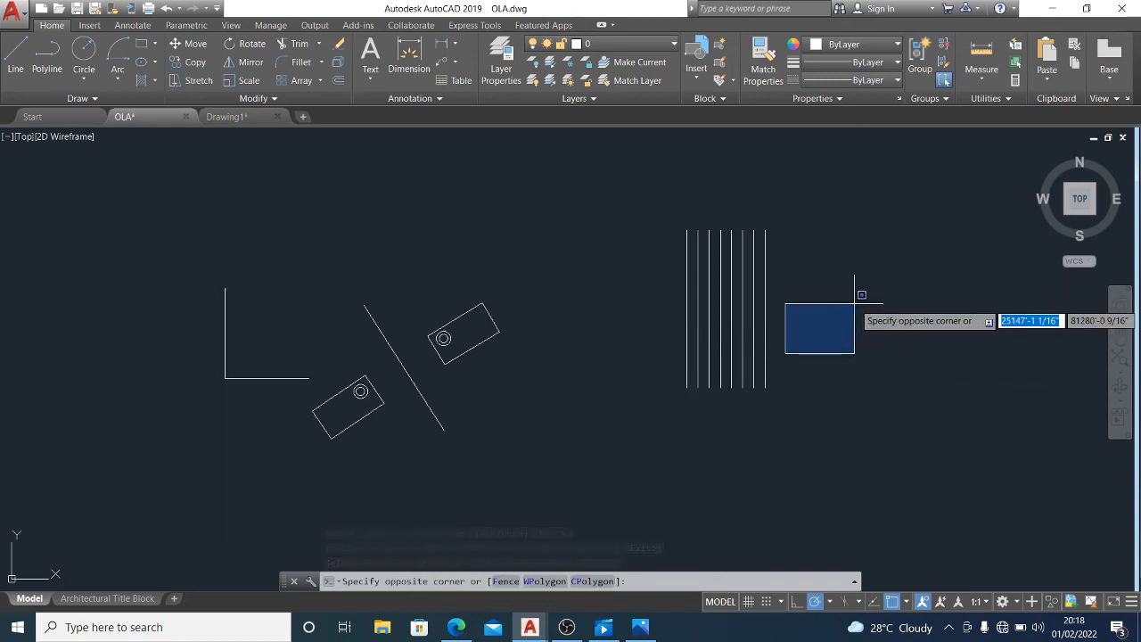
pyautogui.click(851, 302)
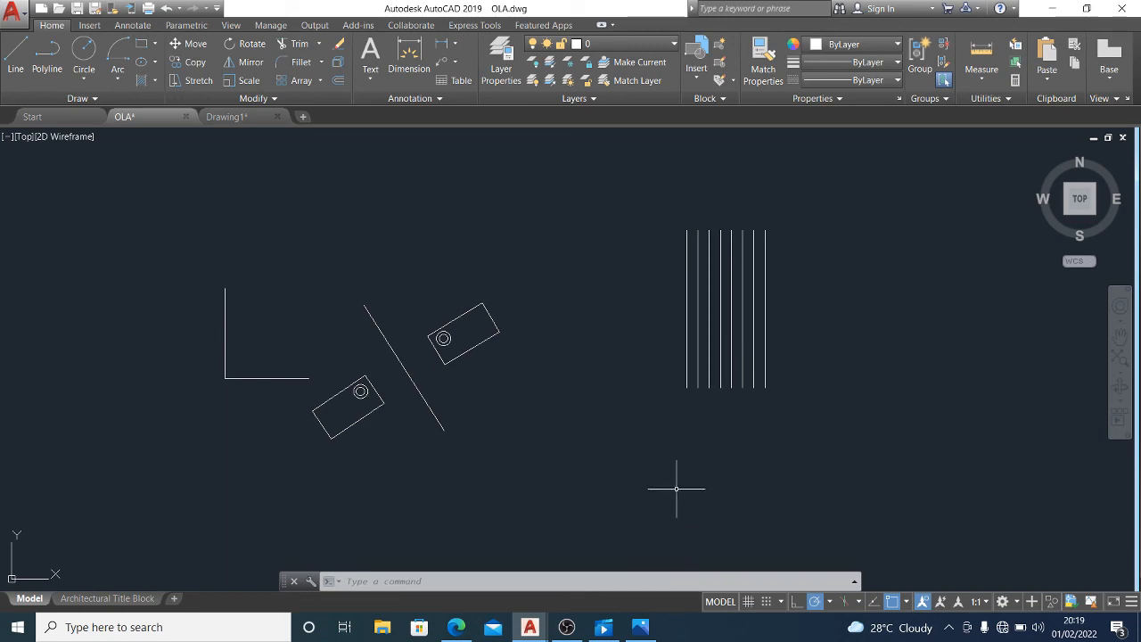
# Switch to Photos to view the dimensioned reference drawing of the Cover and Upright parts
pyautogui.click(640, 627)
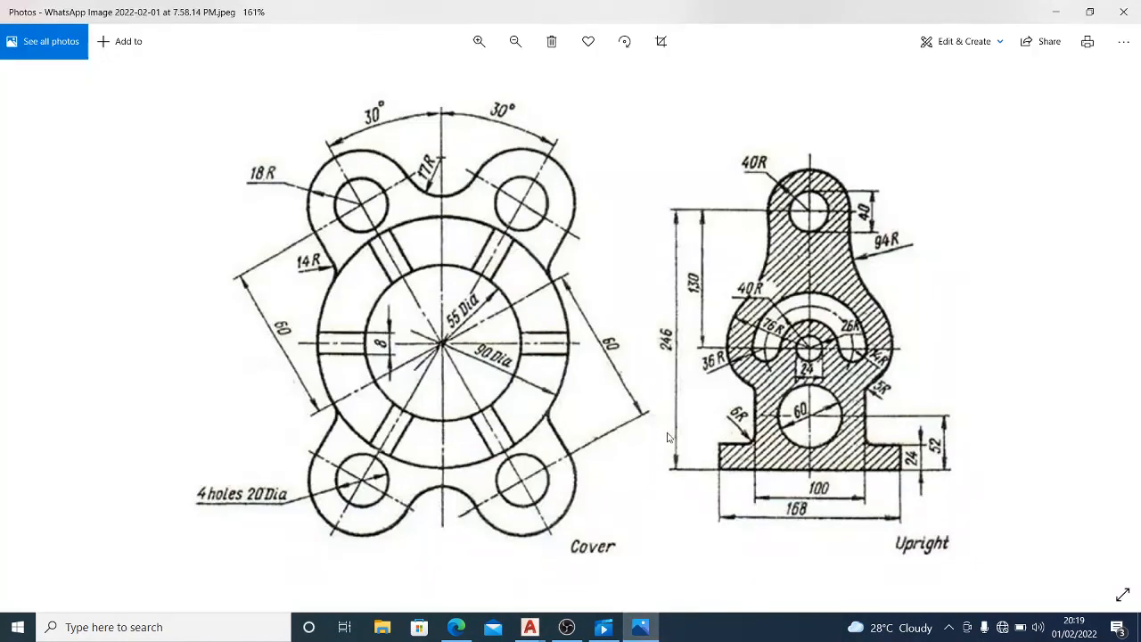